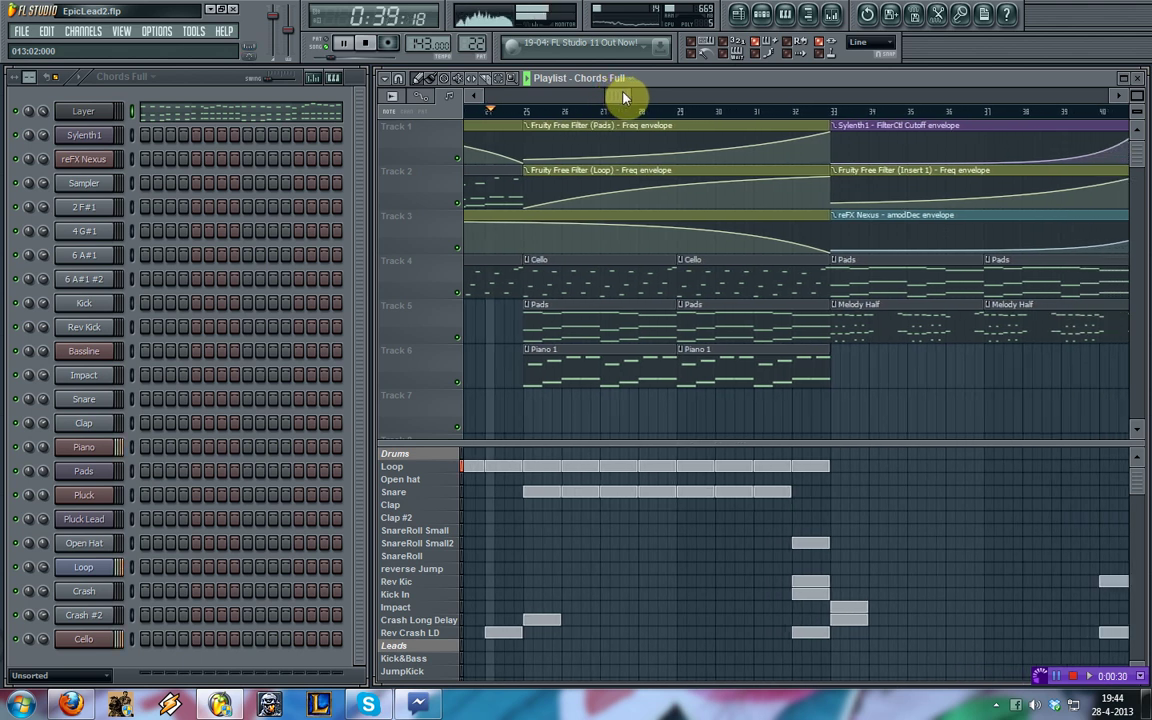
# - Place a clip of the Chords pattern on Track 3 at bar 50
pyautogui.click(450, 495)
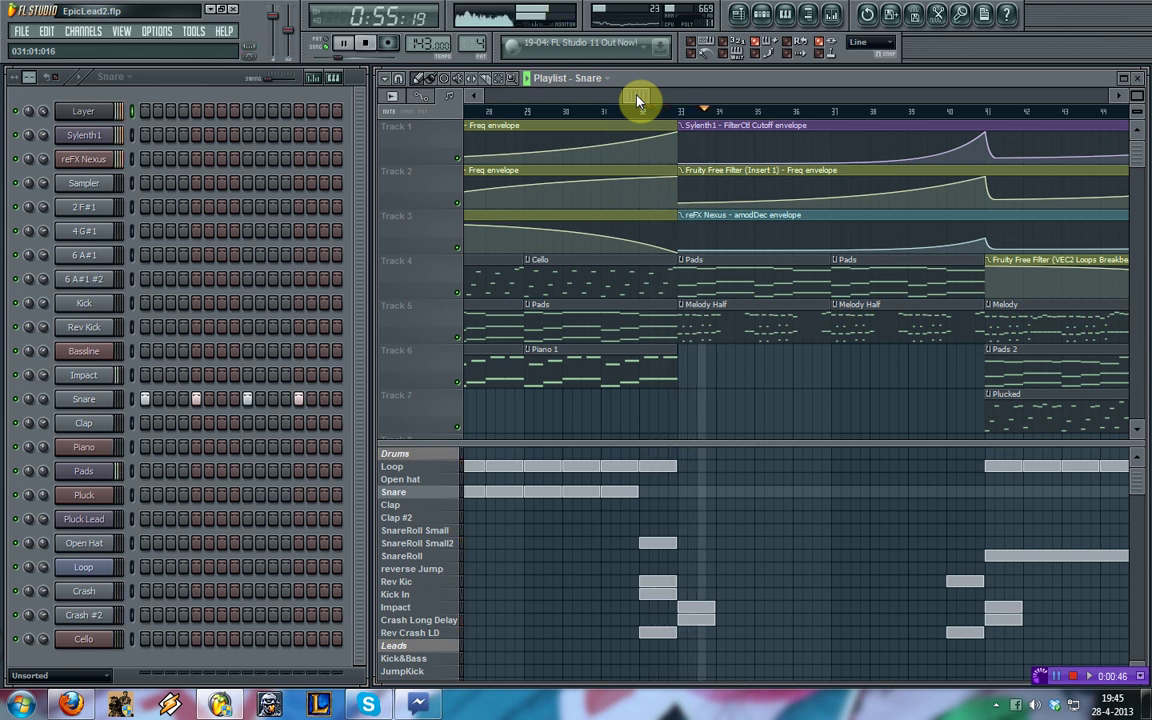
pyautogui.moveTo(637, 100); pyautogui.dragTo(670, 97)
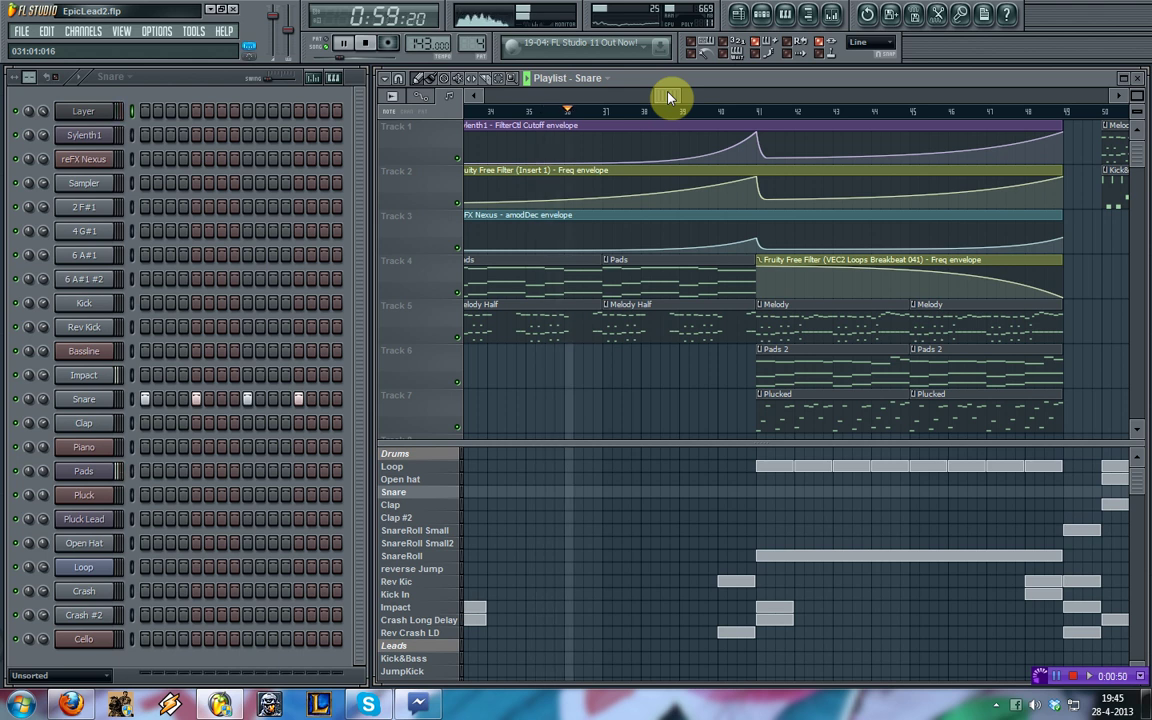
pyautogui.moveTo(670, 97); pyautogui.dragTo(689, 95)
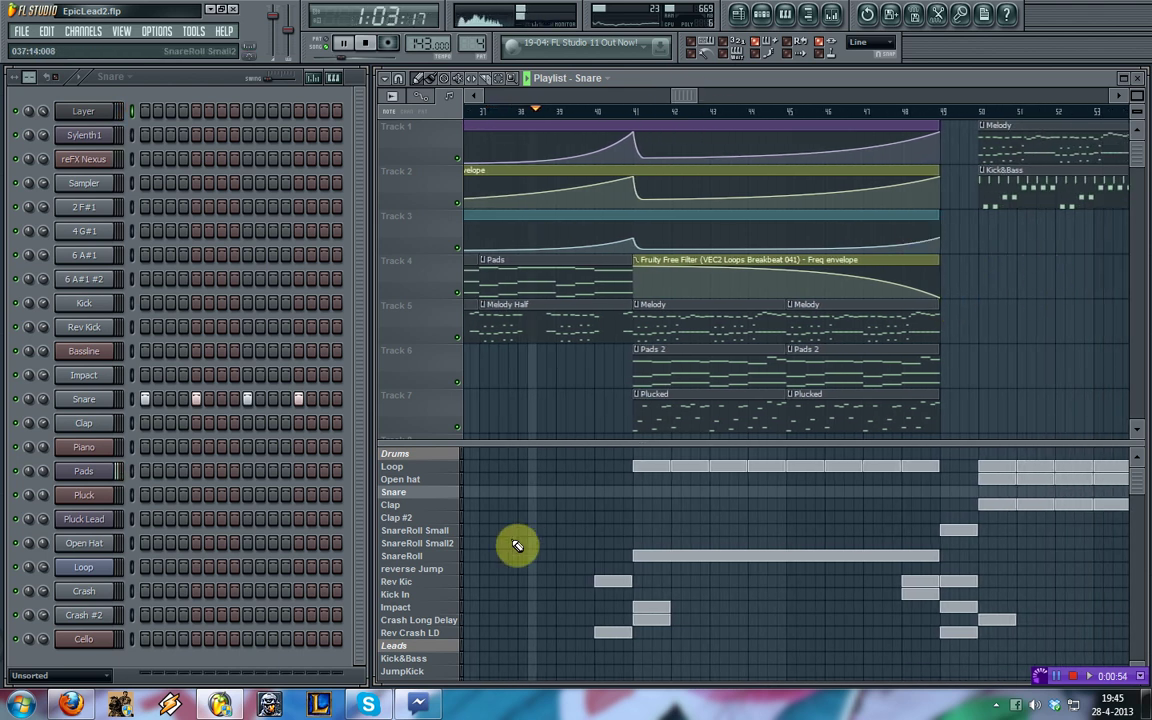
pyautogui.click(420, 620)
pyautogui.scroll(-3, 437, 601)
pyautogui.click(437, 605)
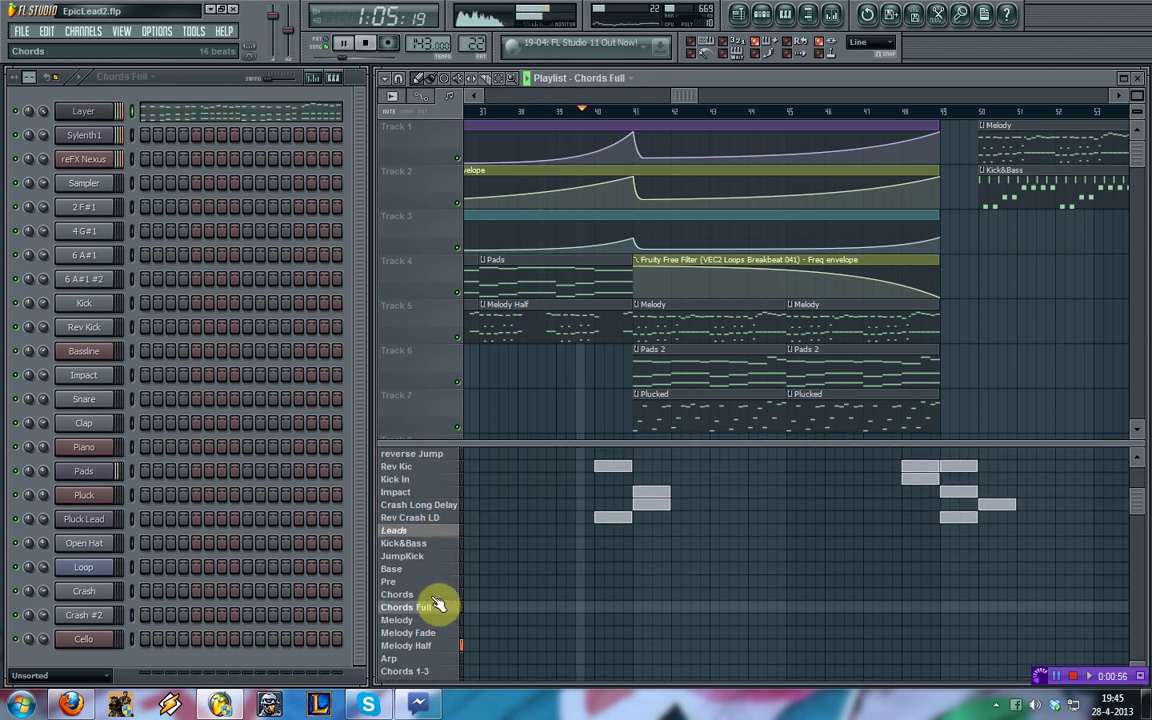
pyautogui.click(436, 598)
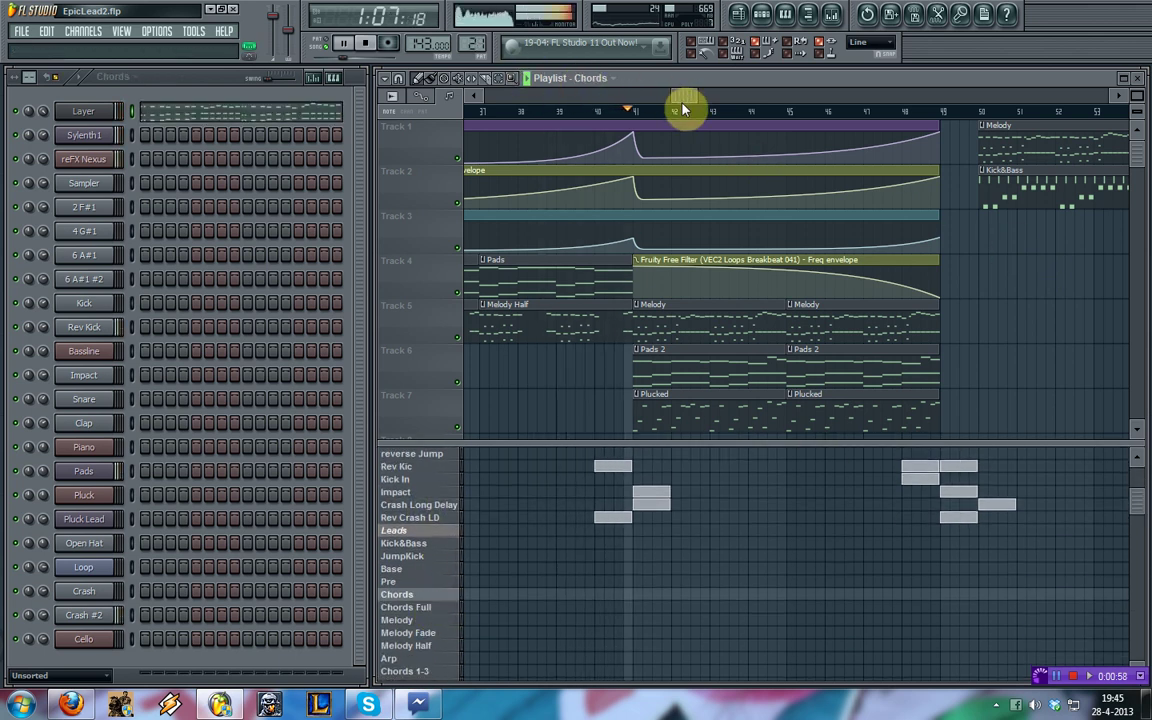
pyautogui.moveTo(687, 100); pyautogui.dragTo(722, 95)
pyautogui.click(829, 230)
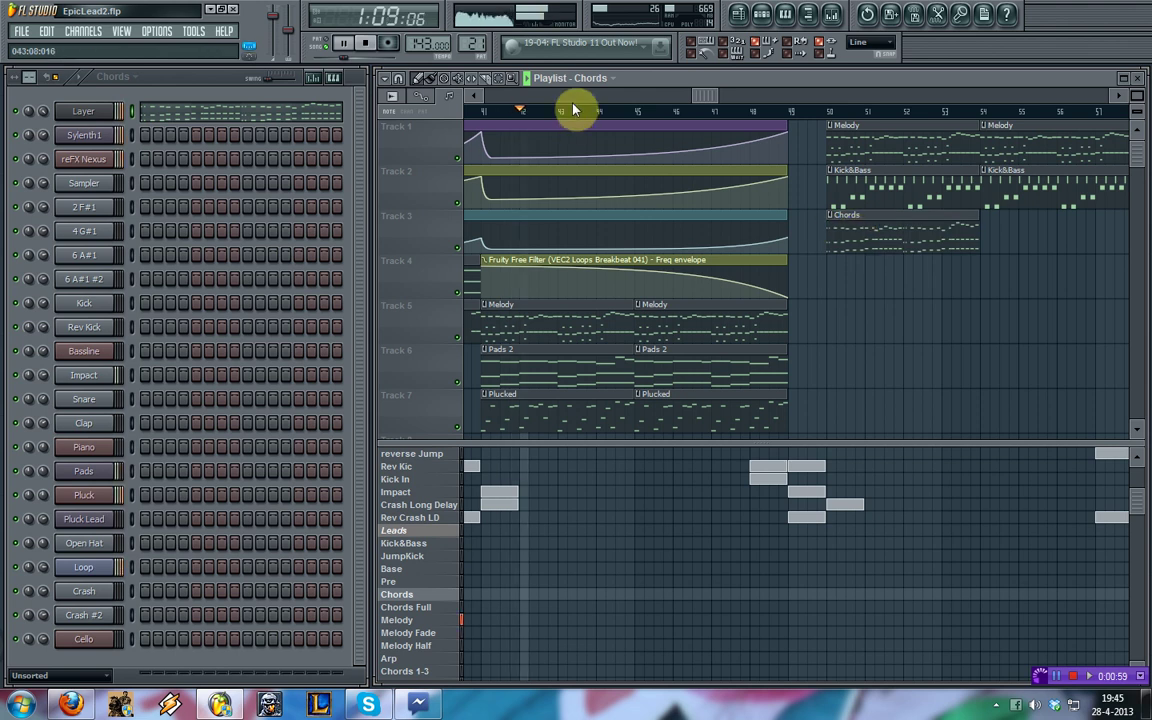
# - Slice the Chords clip at bar 51, moving its one-bar piece to bar 49 and the remainder to Track 8
pyautogui.click(874, 230)
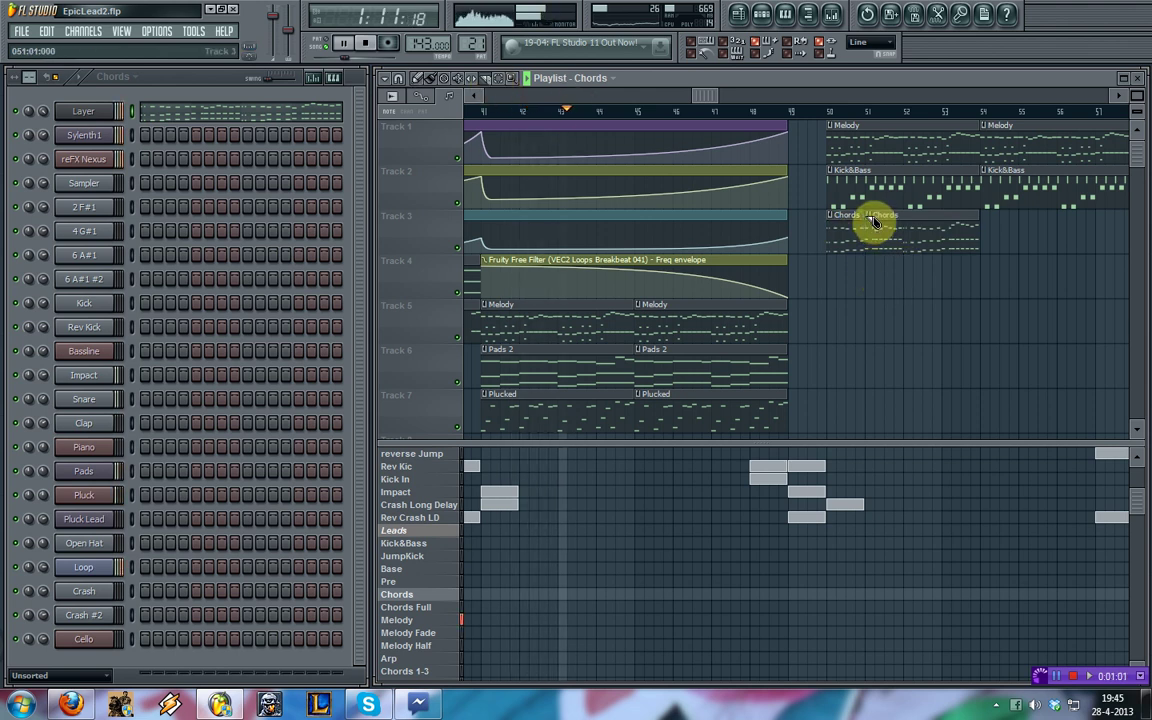
pyautogui.click(417, 80)
pyautogui.moveTo(893, 235); pyautogui.dragTo(939, 335)
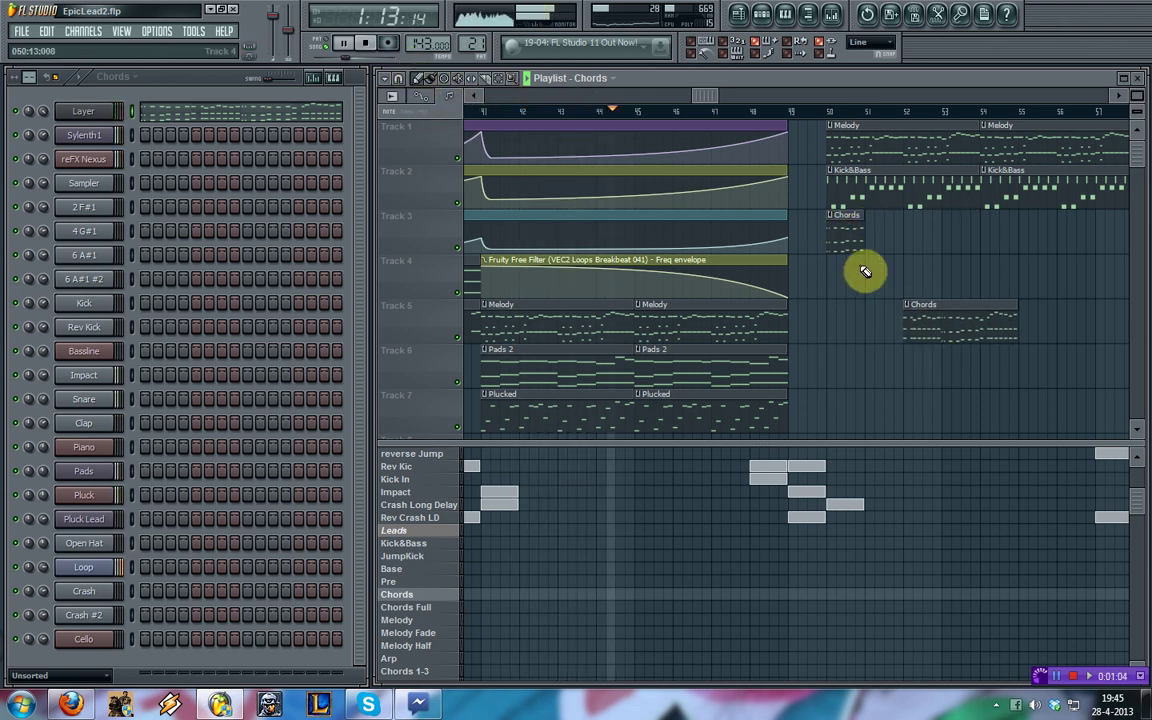
pyautogui.moveTo(838, 238); pyautogui.dragTo(797, 237)
pyautogui.moveTo(961, 336); pyautogui.dragTo(980, 375)
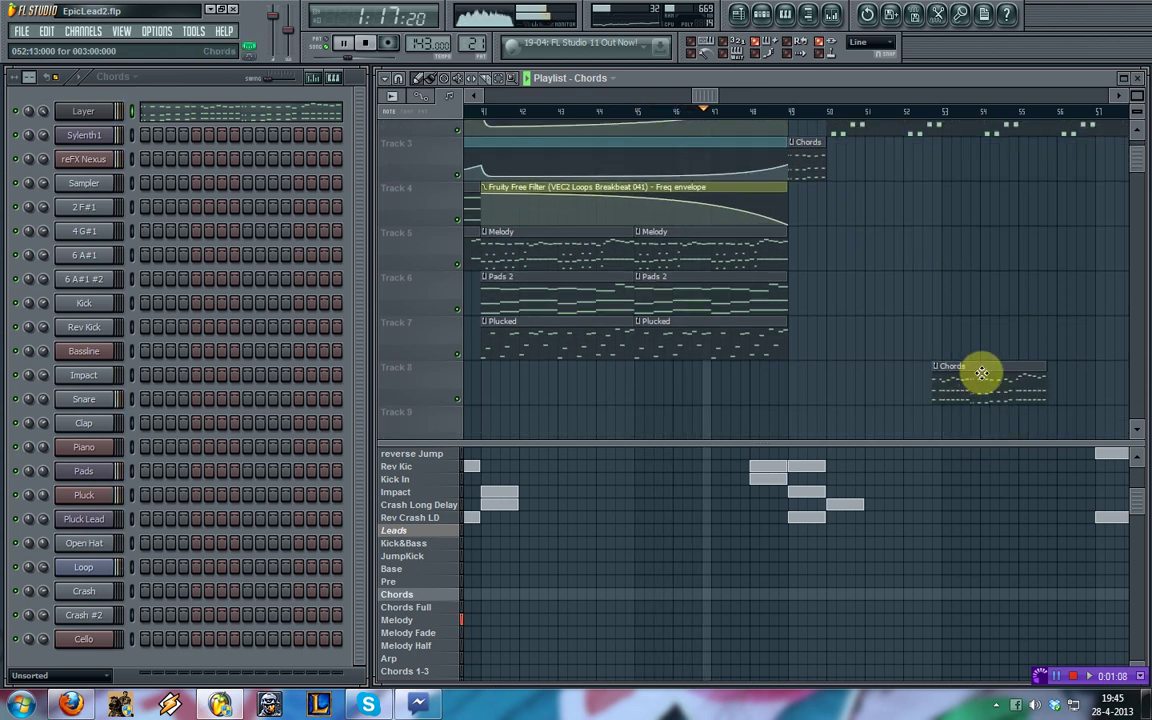
# - Remove both pieces of the Chords clip from Track 3 and Track 8
pyautogui.moveTo(702, 98); pyautogui.dragTo(720, 113)
pyautogui.scroll(2, 771, 239)
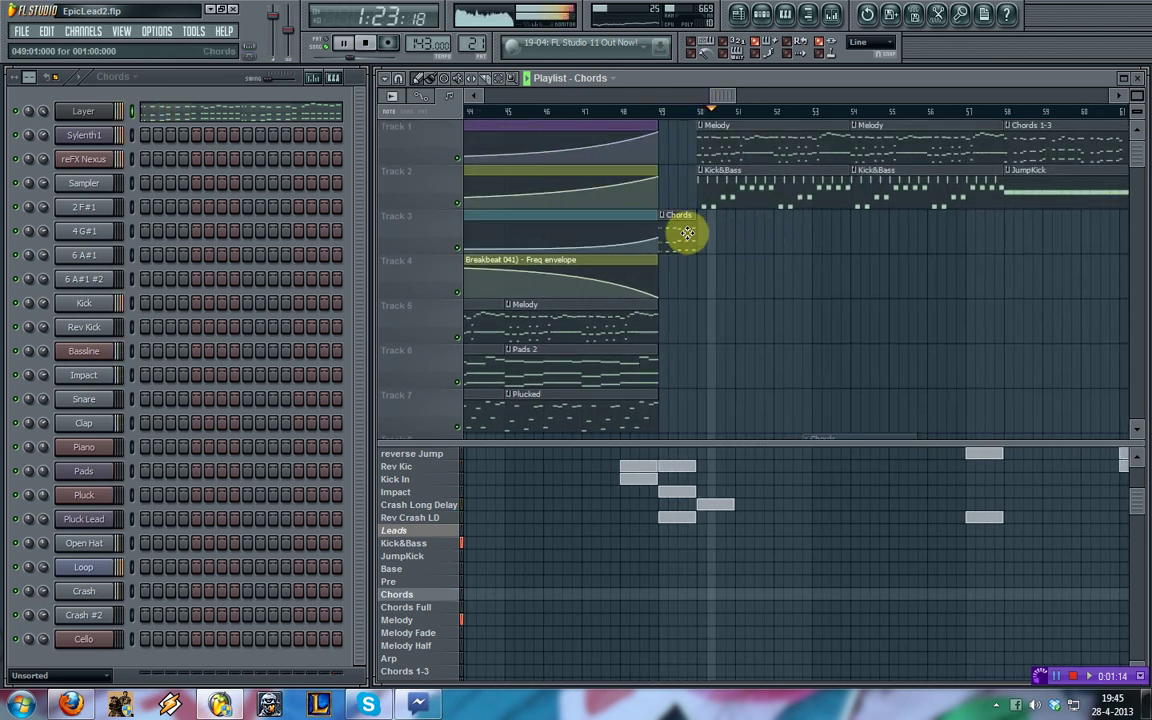
pyautogui.scroll(-3, 779, 314)
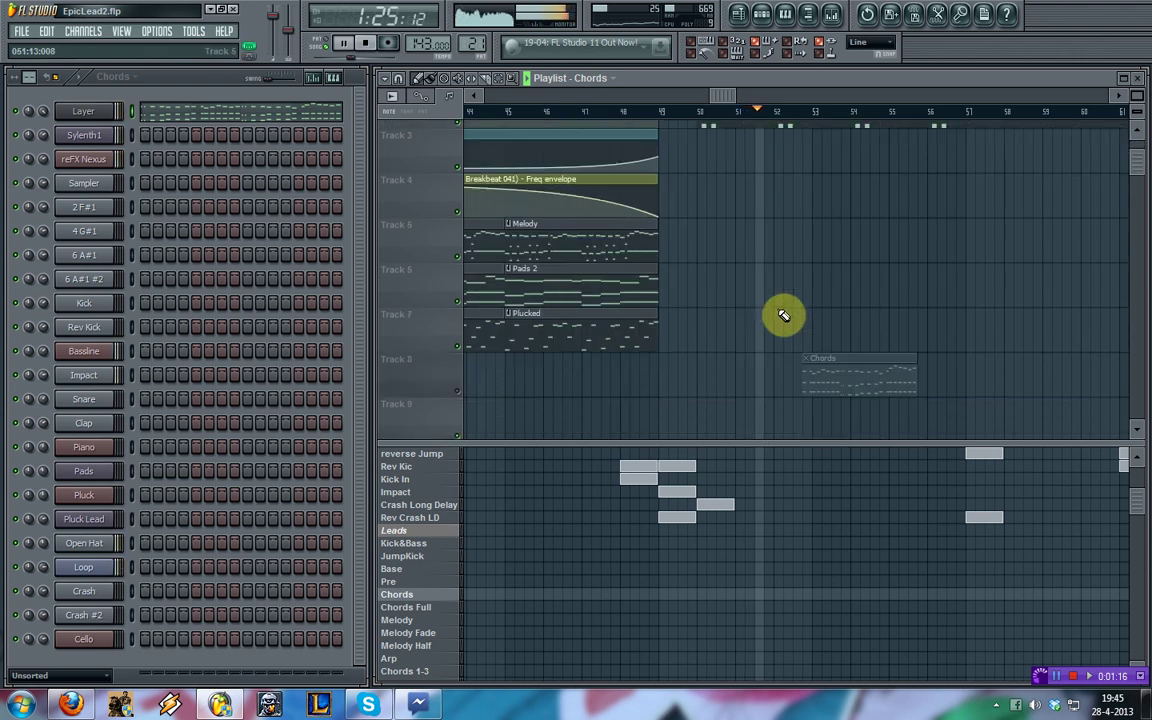
pyautogui.scroll(3, 432, 406)
pyautogui.scroll(-2, 445, 405)
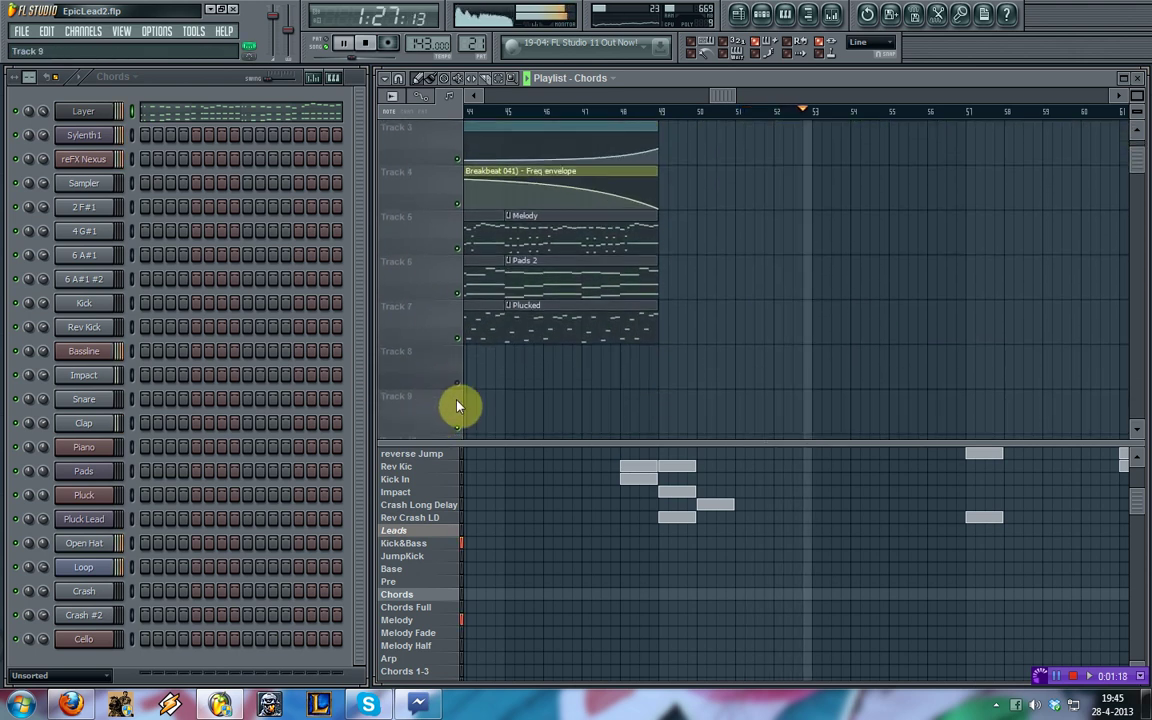
# - Place a Chords Full clip on Track 4 at bar 49 and shorten it to one bar by slicing it at bar 50
pyautogui.click(442, 620)
pyautogui.click(440, 607)
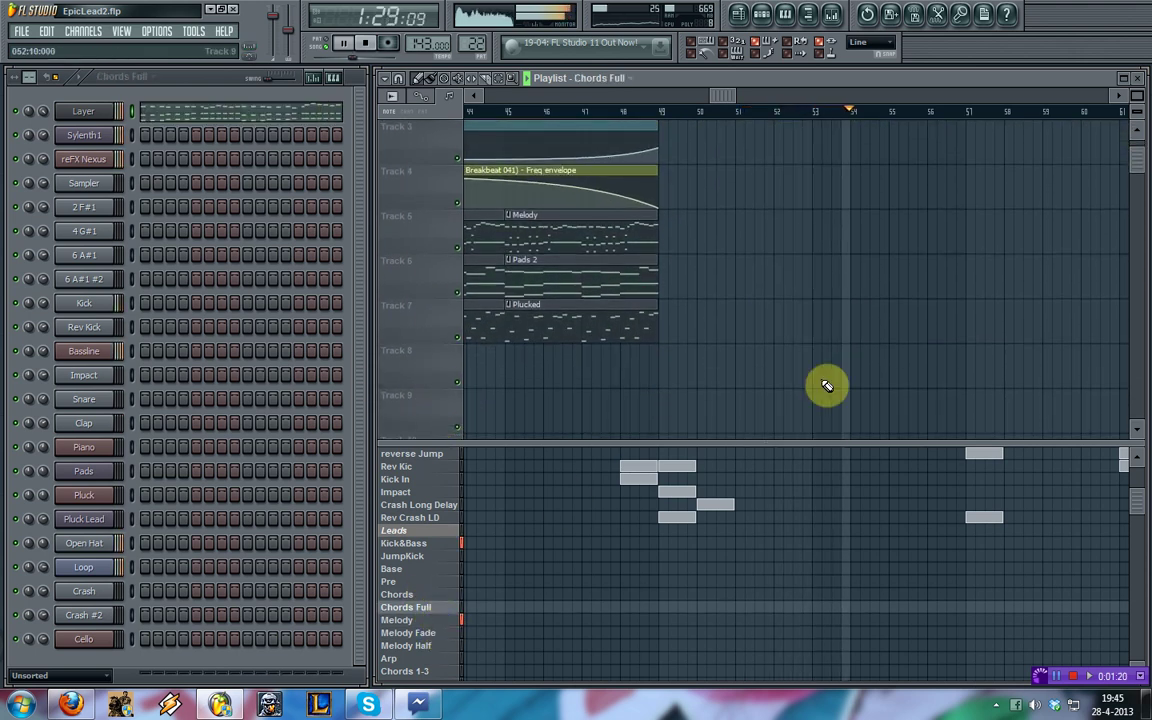
pyautogui.scroll(2, 750, 326)
pyautogui.click(675, 266)
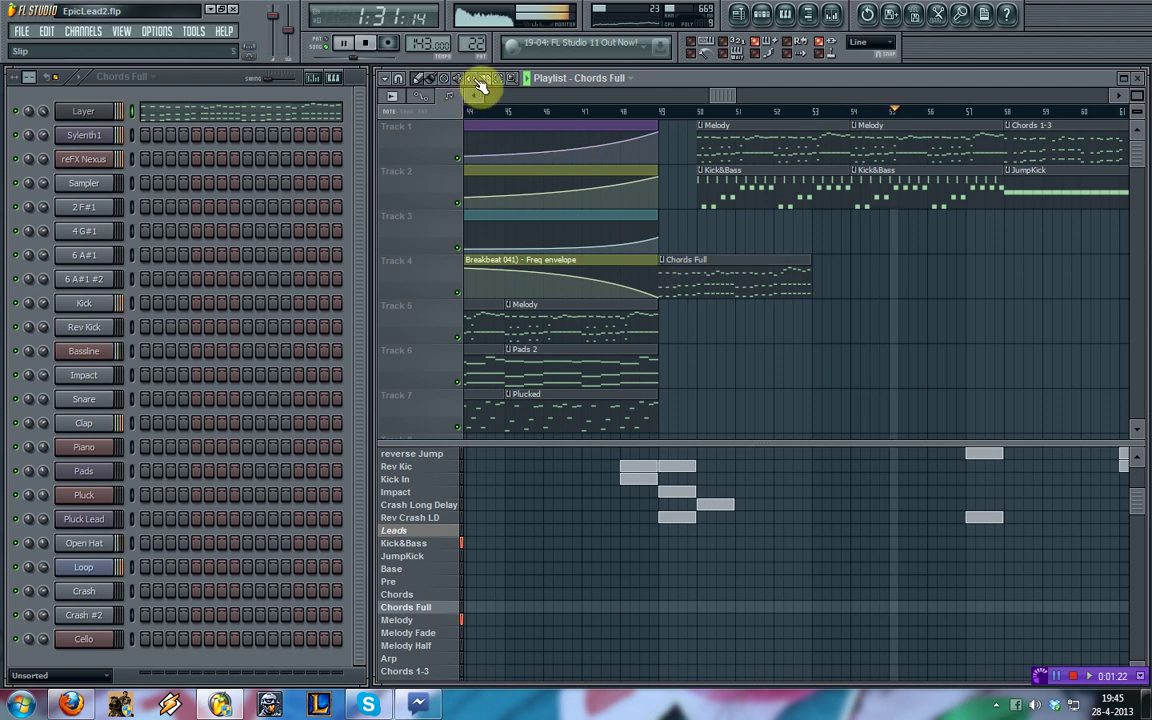
pyautogui.moveTo(703, 250); pyautogui.dragTo(704, 300)
pyautogui.click(423, 78)
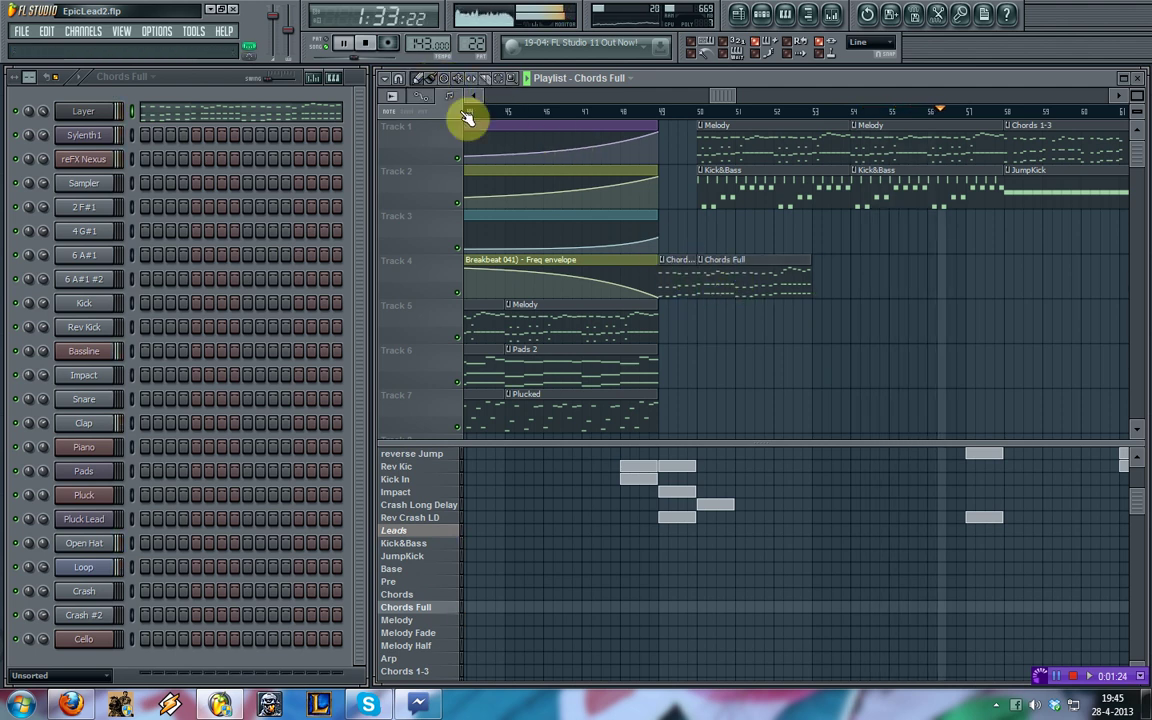
pyautogui.rightClick(782, 288)
# - Audition the transition from bar 48 and the Pre pattern, removing the one-bar Chords Full clip from Track 4
pyautogui.click(620, 112)
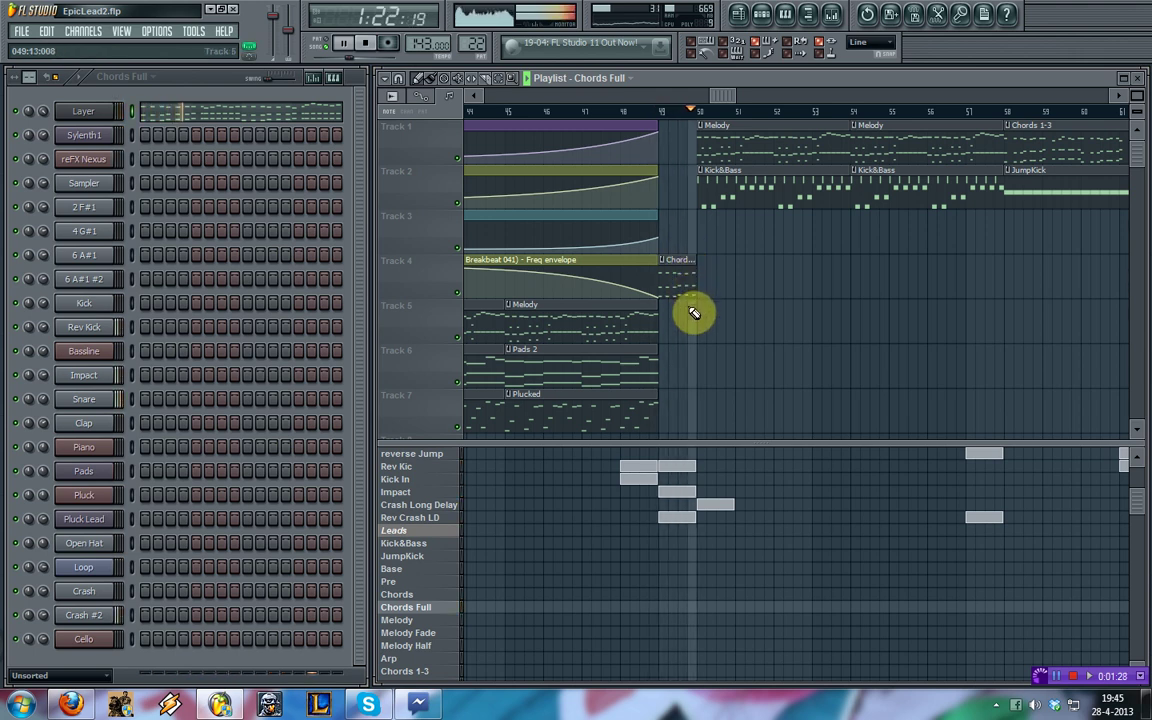
pyautogui.click(327, 44)
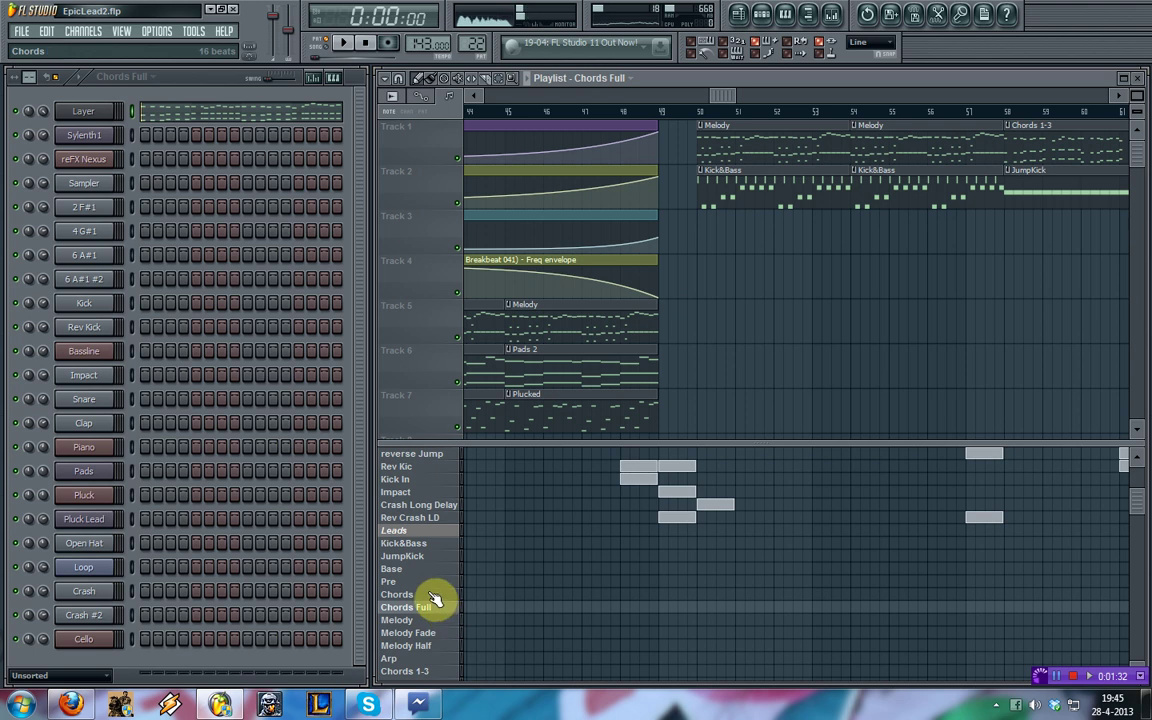
pyautogui.click(427, 585)
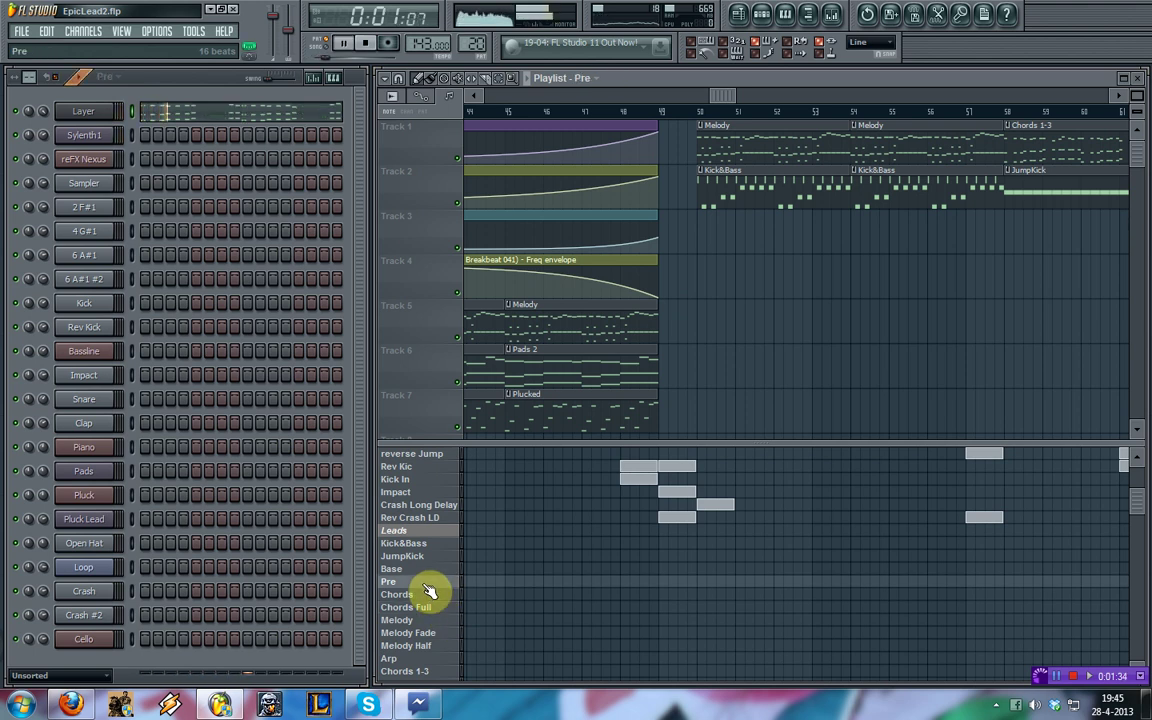
pyautogui.press('space')
# - Clone the Chords Full pattern and open the Layer channel's notes in the piano roll
pyautogui.click(433, 599)
pyautogui.rightClick(433, 608)
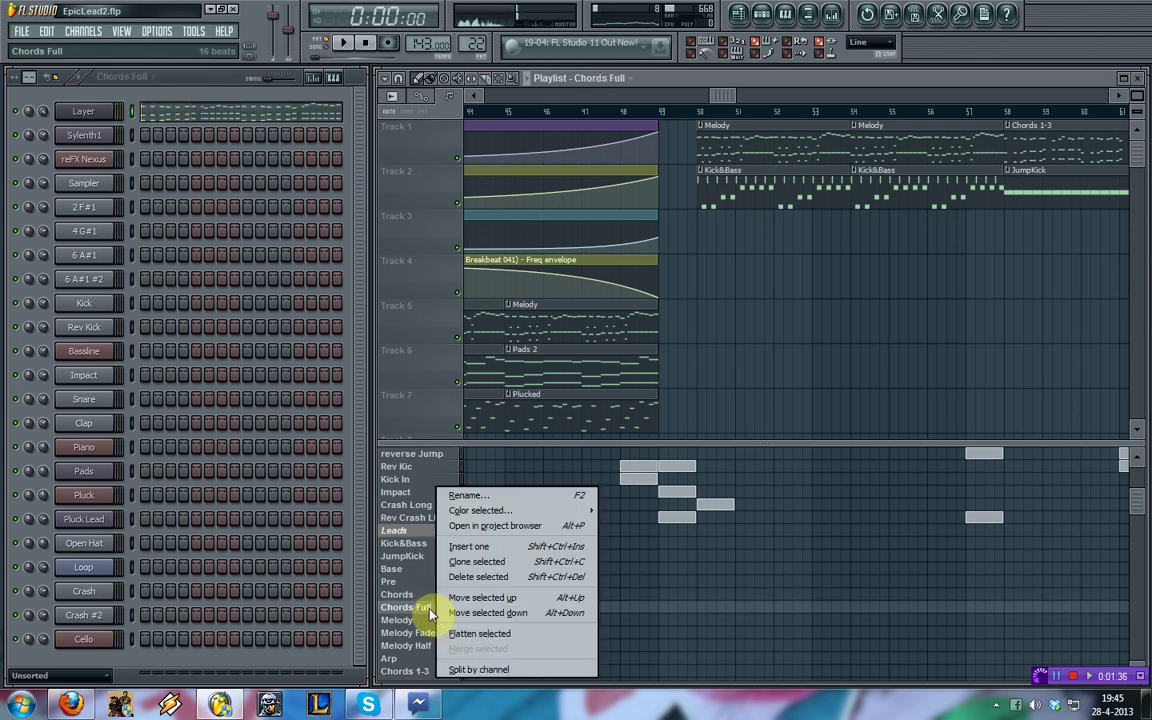
pyautogui.press('c')
pyautogui.click(192, 111)
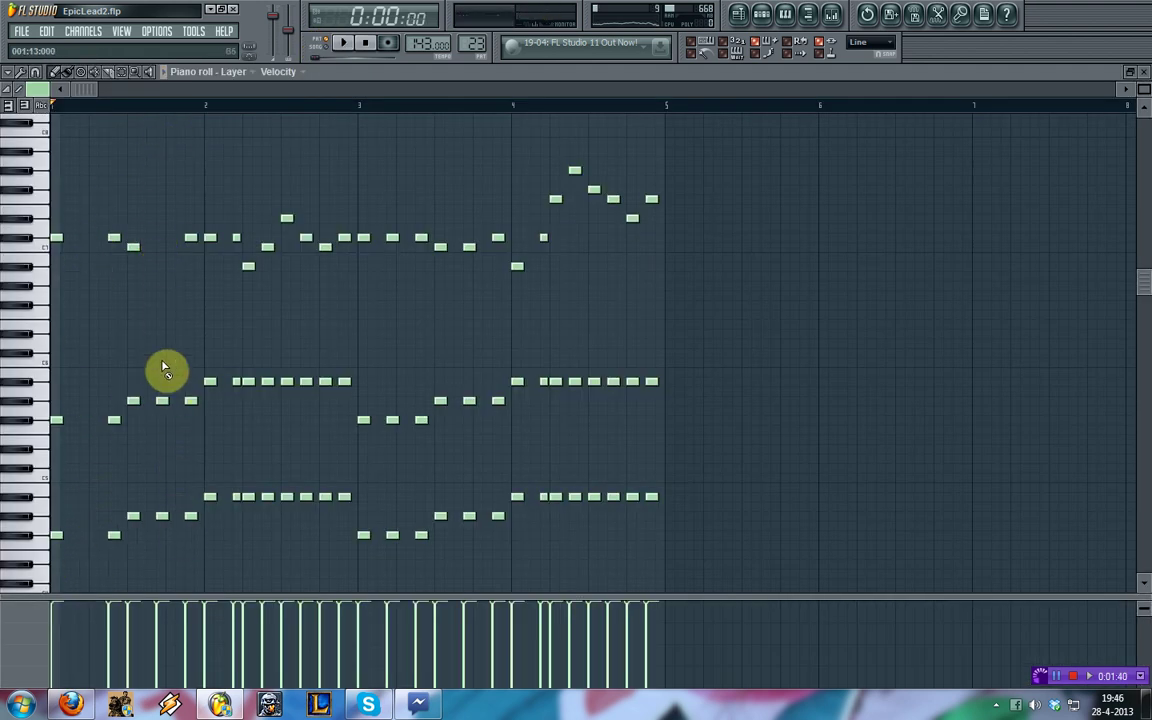
# - Delete the chord notes just before the last chord of bar 1 and all notes from bar 2 onward
pyautogui.rightClick(162, 516)
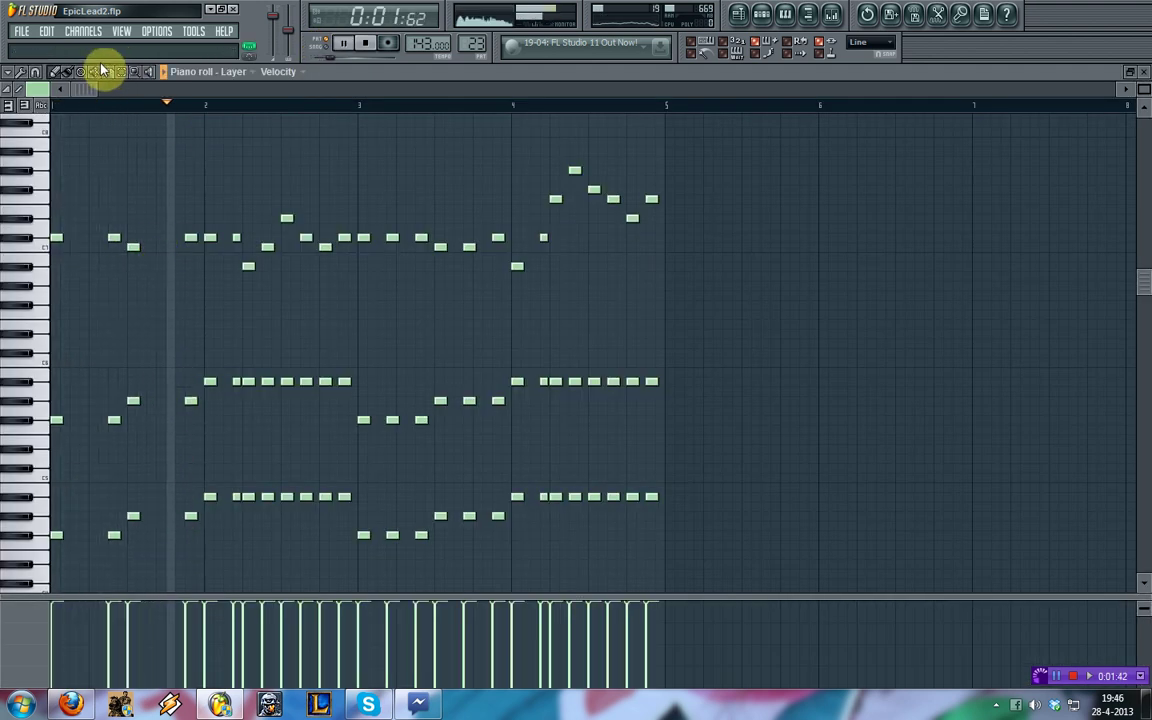
pyautogui.press('space')
pyautogui.moveTo(213, 157); pyautogui.dragTo(694, 612)
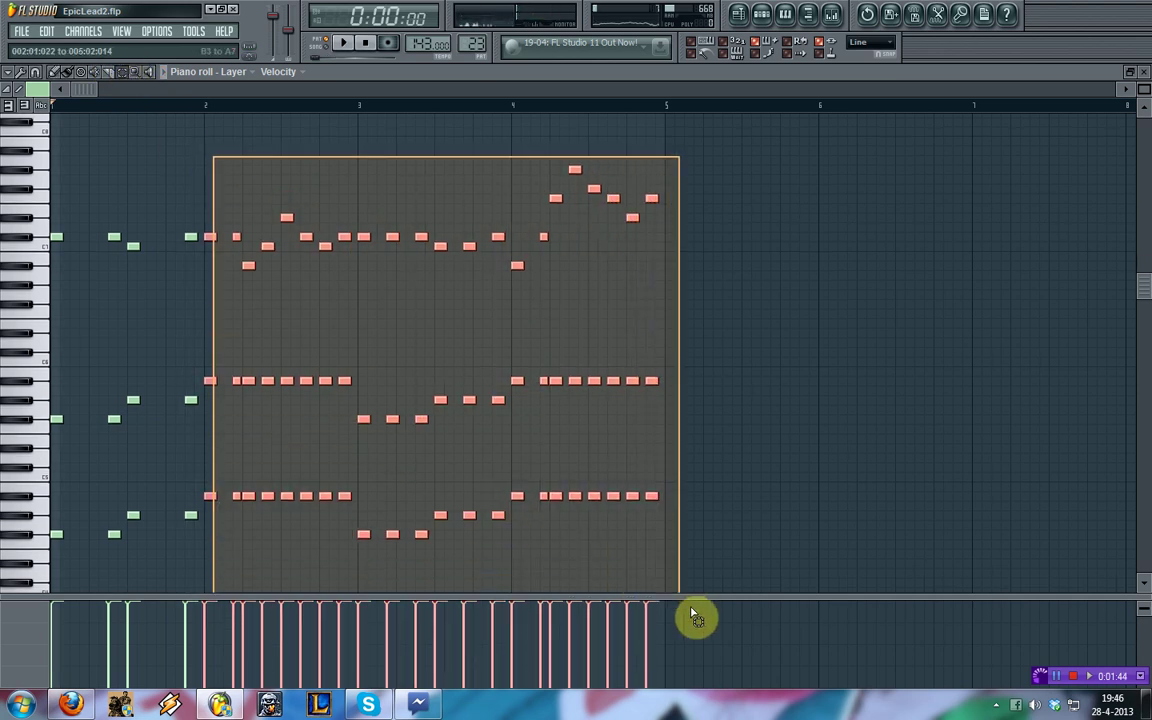
pyautogui.press('Delete')
# - Close the piano roll and place the cloned pattern as a one-bar clip on Track 1 at bar 49
pyautogui.click(1144, 80)
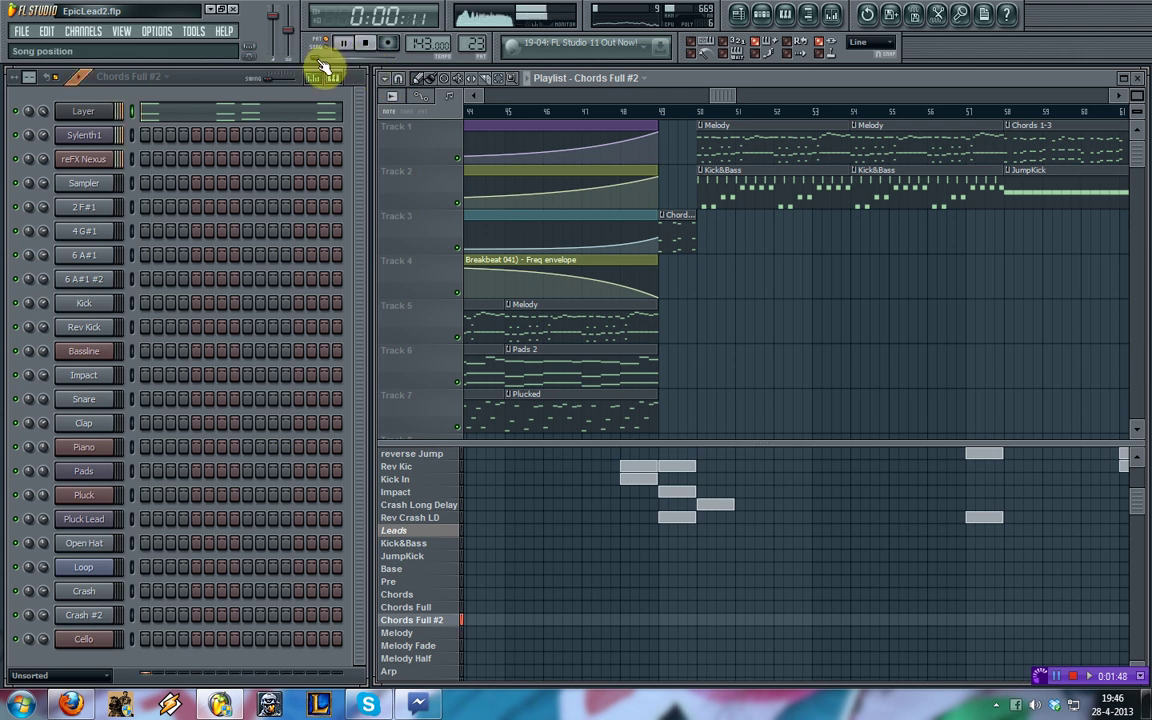
pyautogui.moveTo(689, 219); pyautogui.dragTo(676, 136)
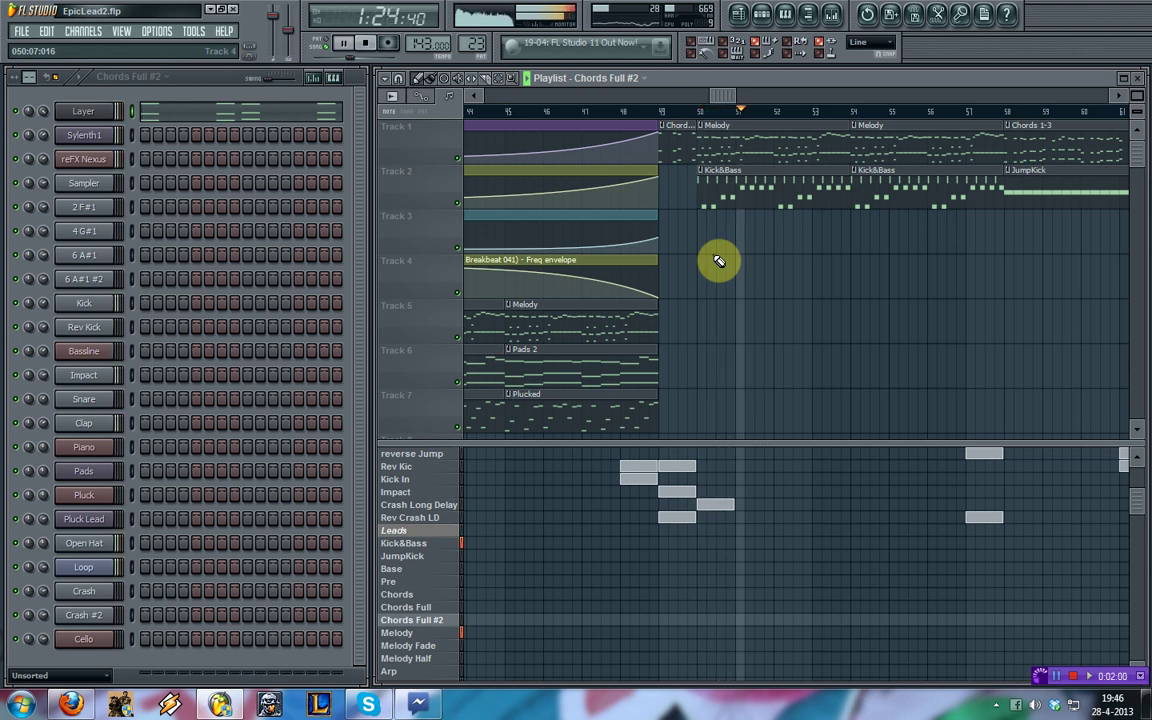
pyautogui.moveTo(722, 108); pyautogui.dragTo(661, 131)
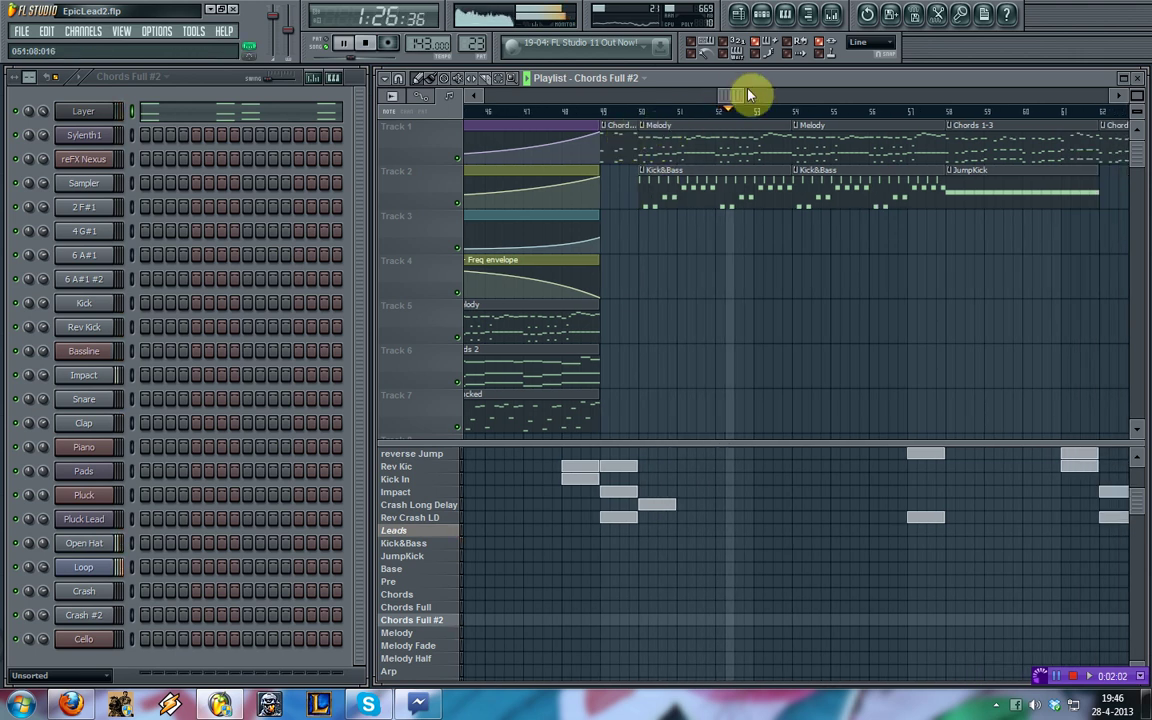
pyautogui.moveTo(750, 95); pyautogui.dragTo(761, 136)
pyautogui.scroll(3, 723, 523)
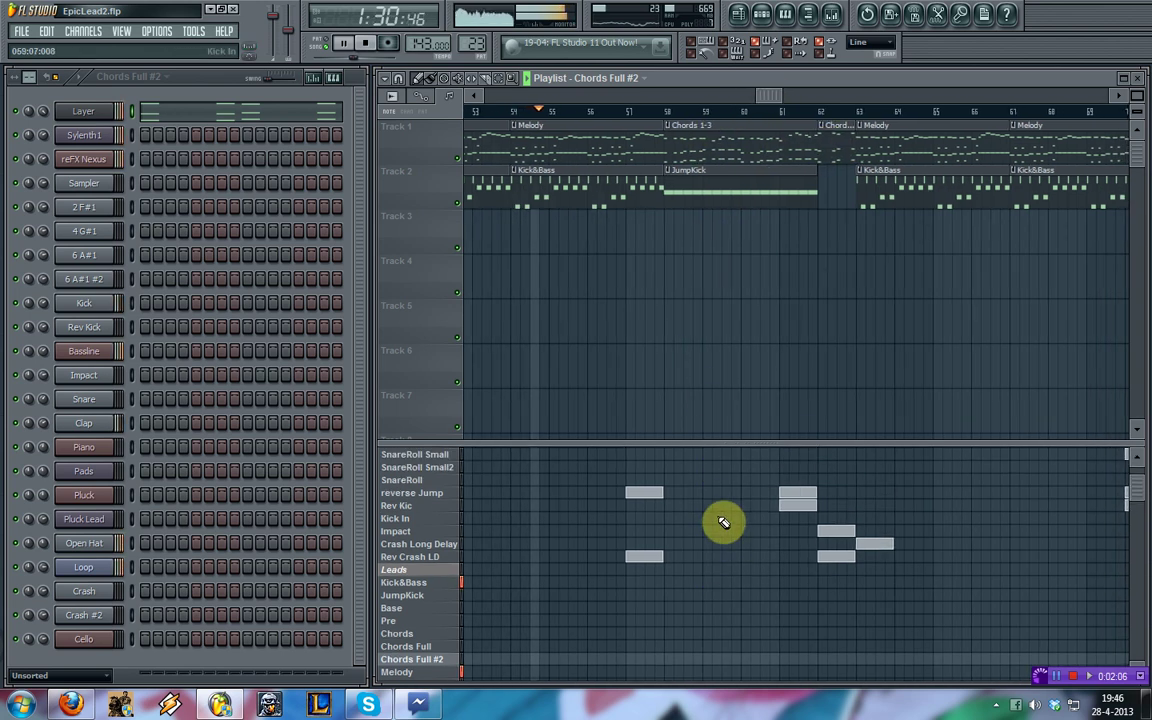
pyautogui.scroll(3, 723, 523)
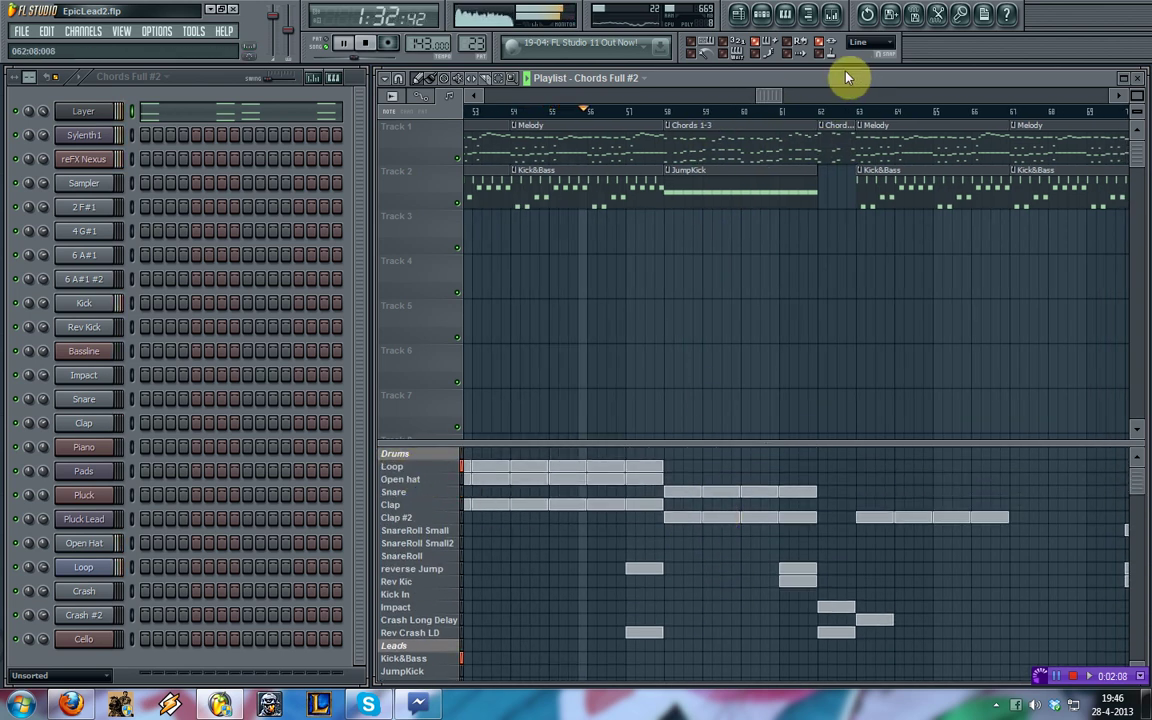
# - Inspect the effect chains of several mixer tracks, including Snare, Piano and 2 F#1, and close the mixer
pyautogui.click(831, 14)
pyautogui.click(88, 360)
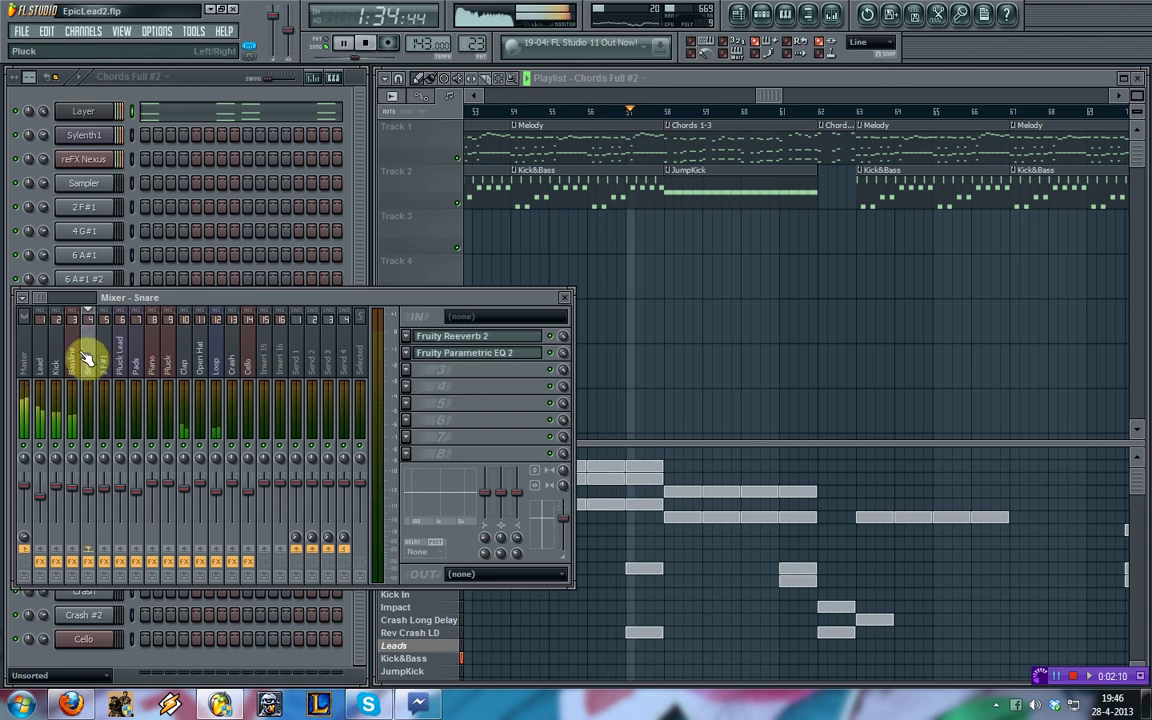
pyautogui.click(192, 354)
pyautogui.click(150, 354)
pyautogui.click(108, 358)
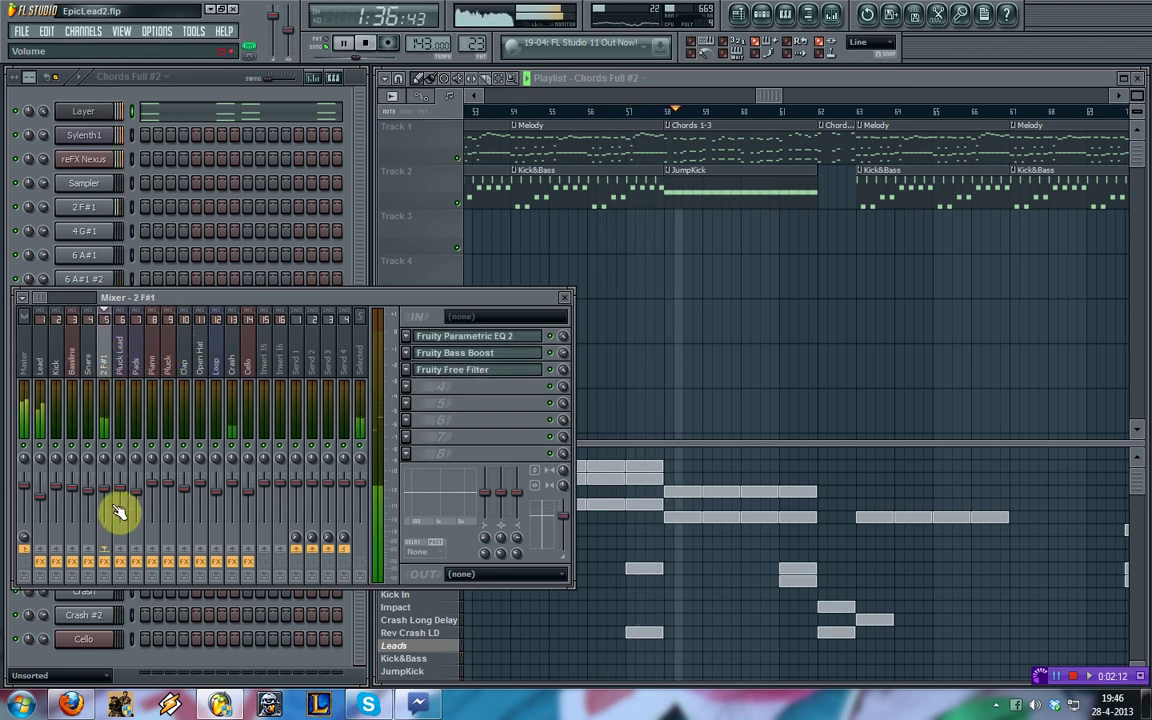
pyautogui.click(565, 299)
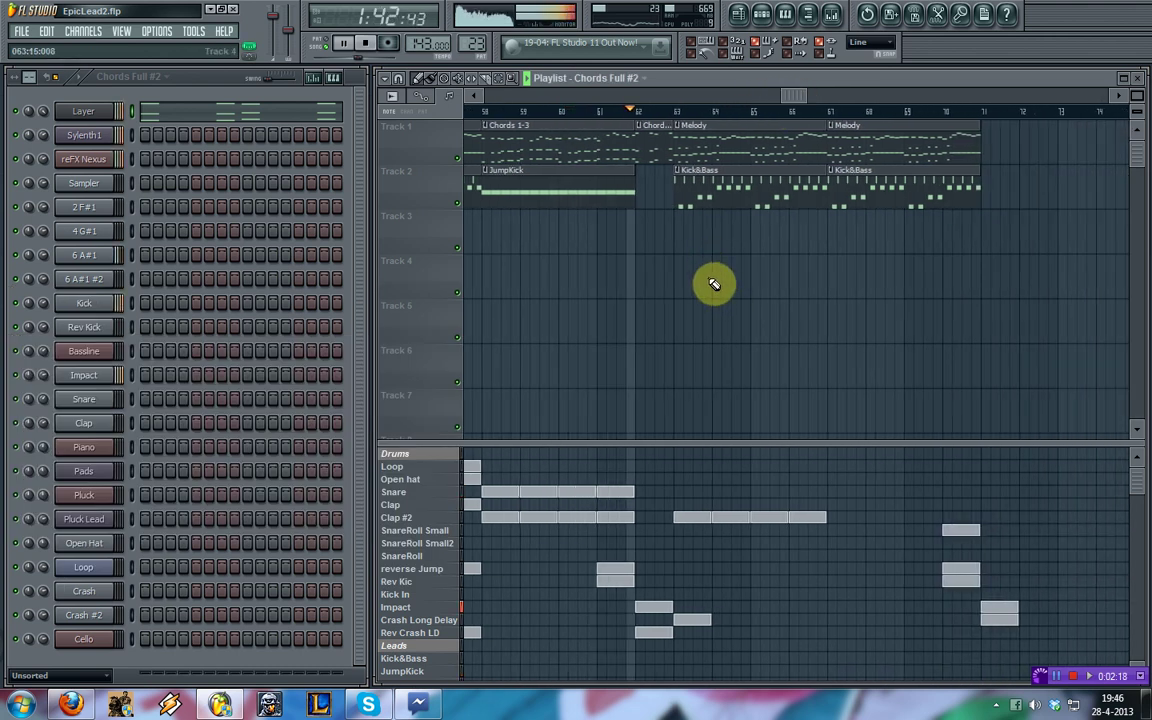
# - Replace the two Melody clips on Track 1 at bars 63 and 67 with Chords Full clips and play from bar 62
pyautogui.moveTo(799, 96); pyautogui.dragTo(816, 95)
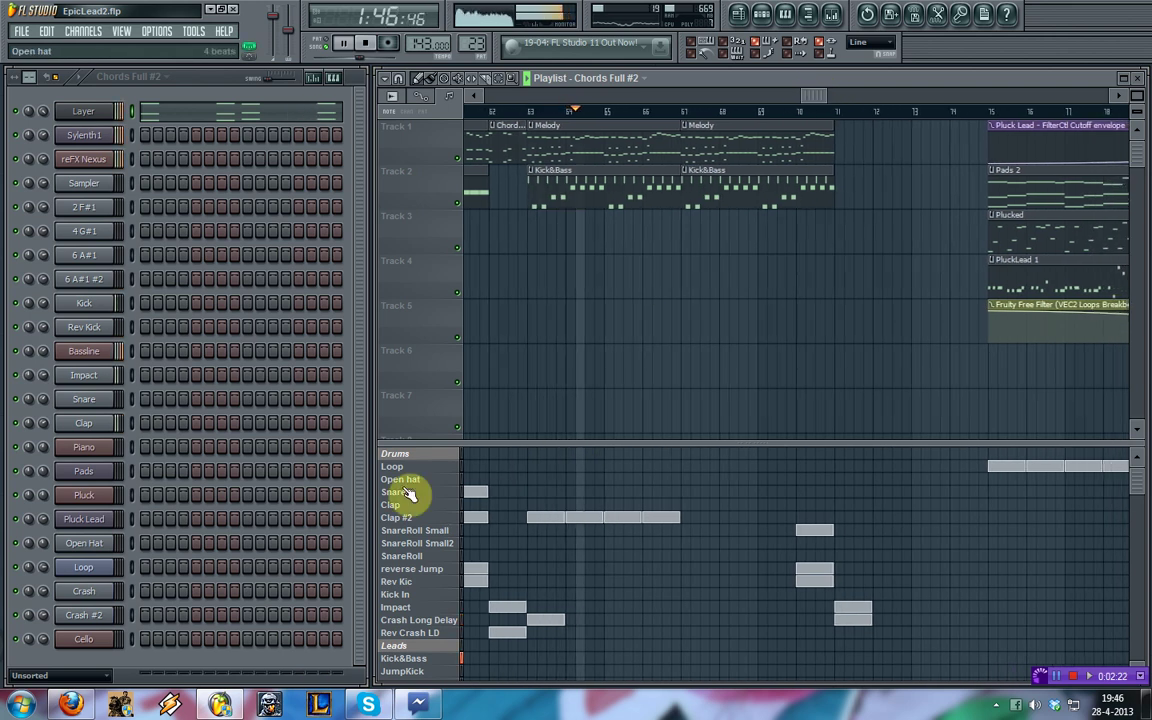
pyautogui.scroll(-6, 430, 650)
pyautogui.click(430, 621)
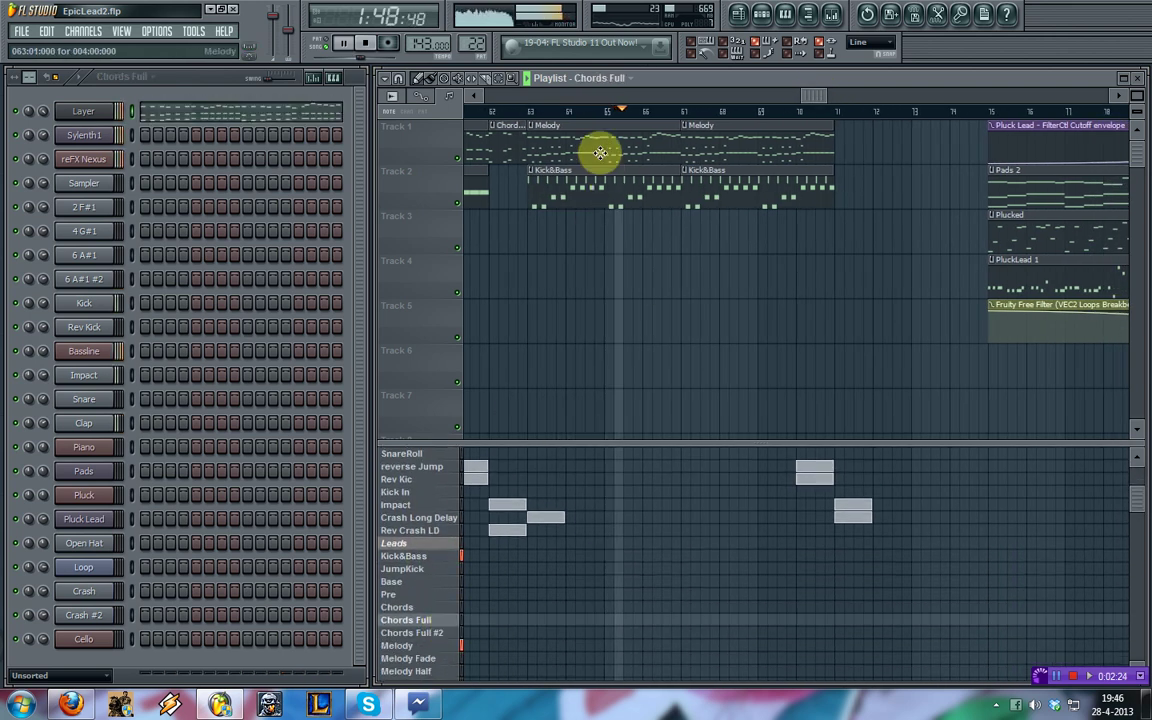
pyautogui.rightClick(600, 153)
pyautogui.click(556, 145)
pyautogui.moveTo(591, 139); pyautogui.dragTo(568, 141)
pyautogui.rightClick(692, 149)
pyautogui.click(692, 148)
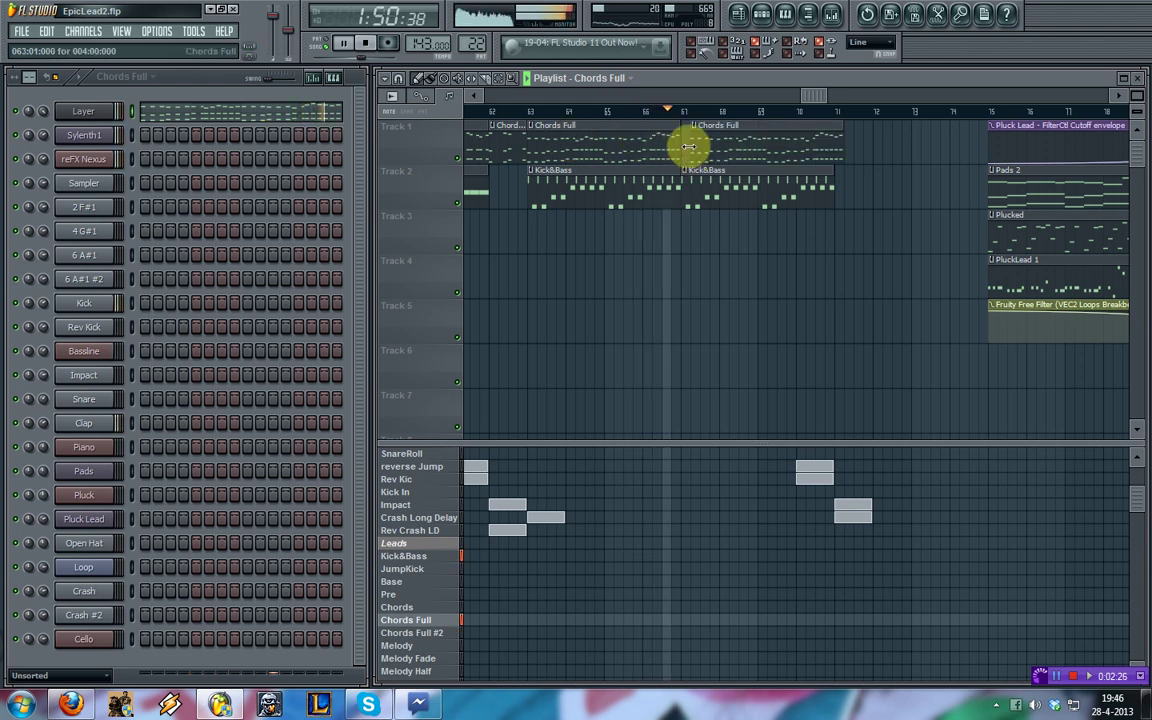
pyautogui.moveTo(701, 148); pyautogui.dragTo(691, 148)
pyautogui.moveTo(497, 100); pyautogui.dragTo(699, 98)
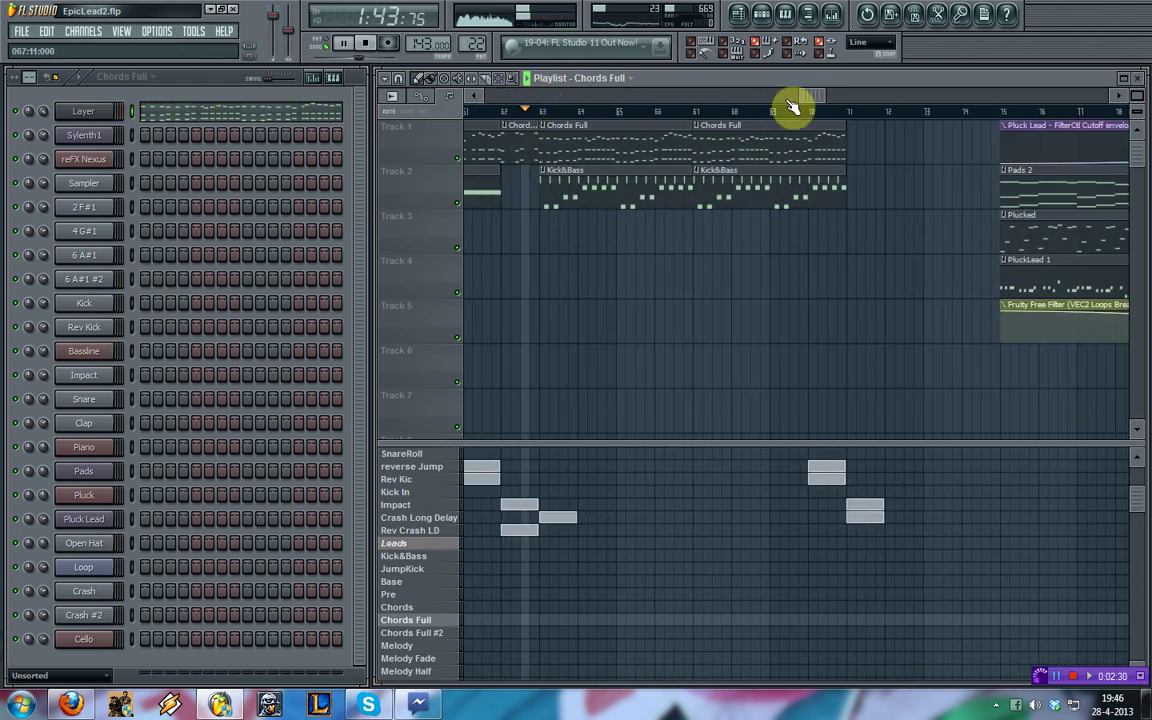
pyautogui.moveTo(793, 105); pyautogui.dragTo(825, 98)
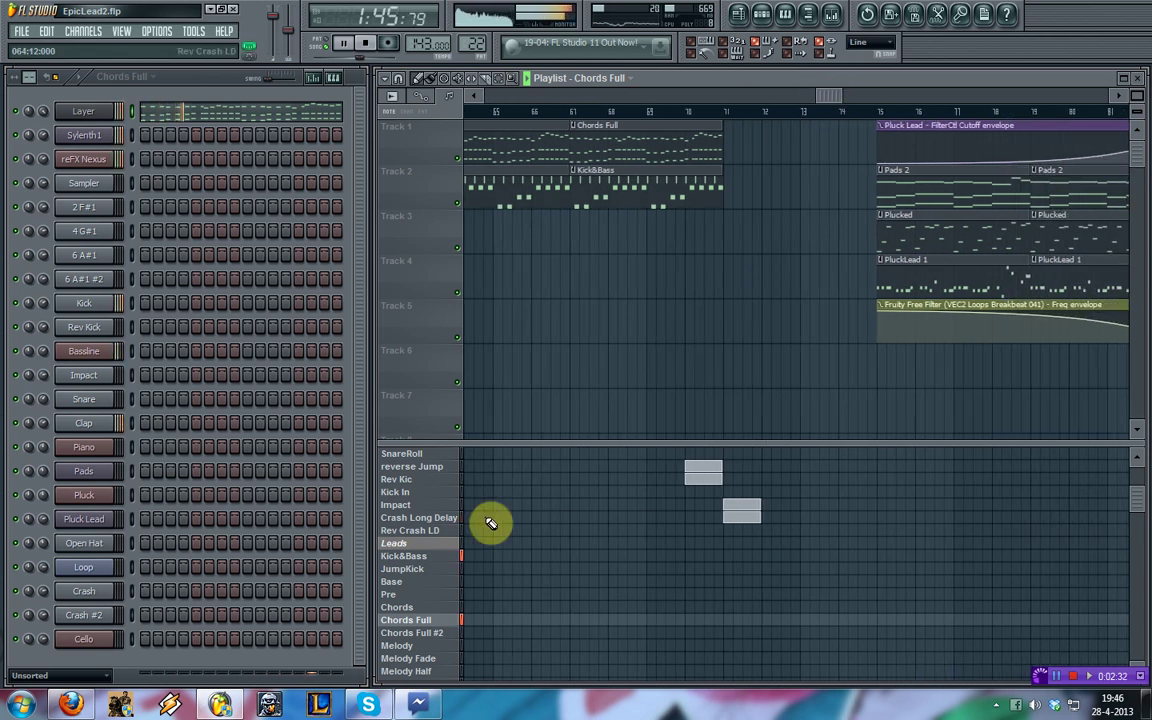
pyautogui.click(432, 607)
pyautogui.click(740, 142)
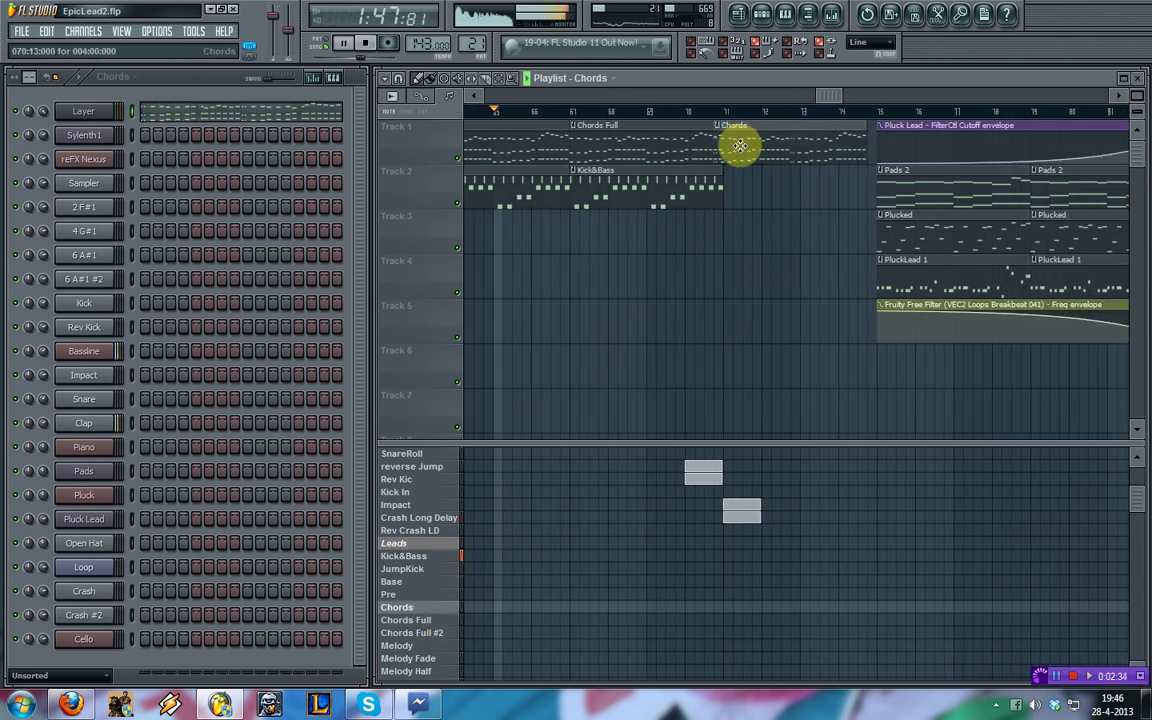
pyautogui.moveTo(822, 98); pyautogui.dragTo(838, 98)
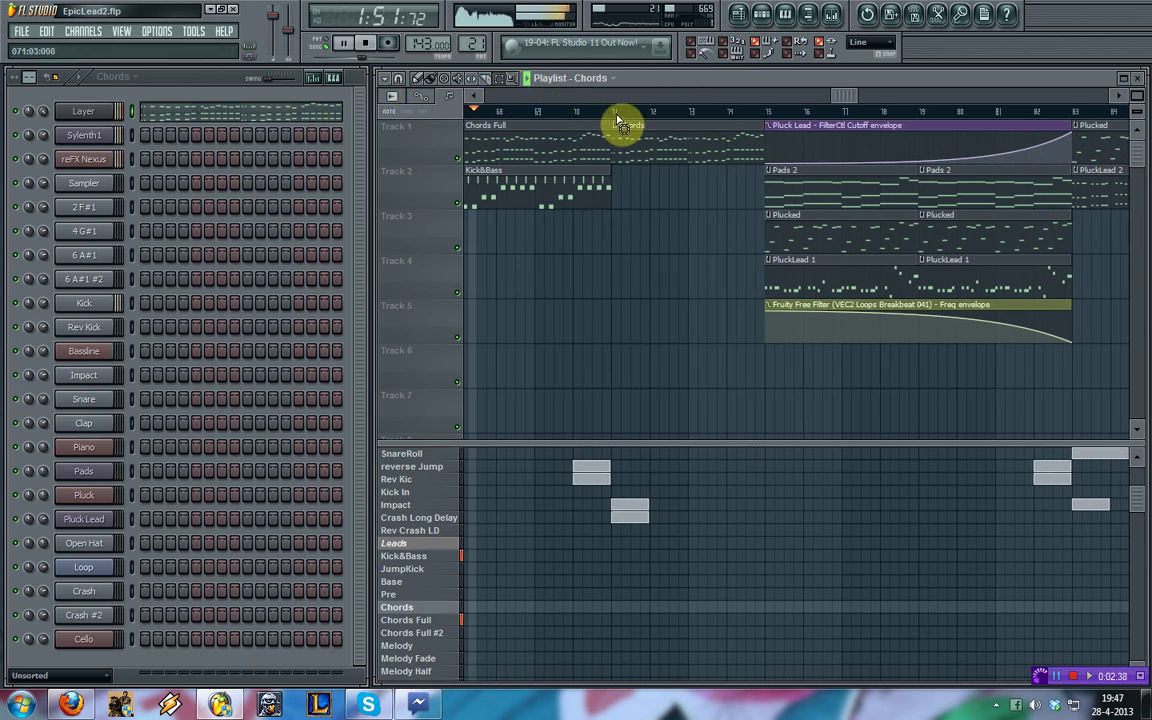
pyautogui.moveTo(612, 112); pyautogui.dragTo(640, 116)
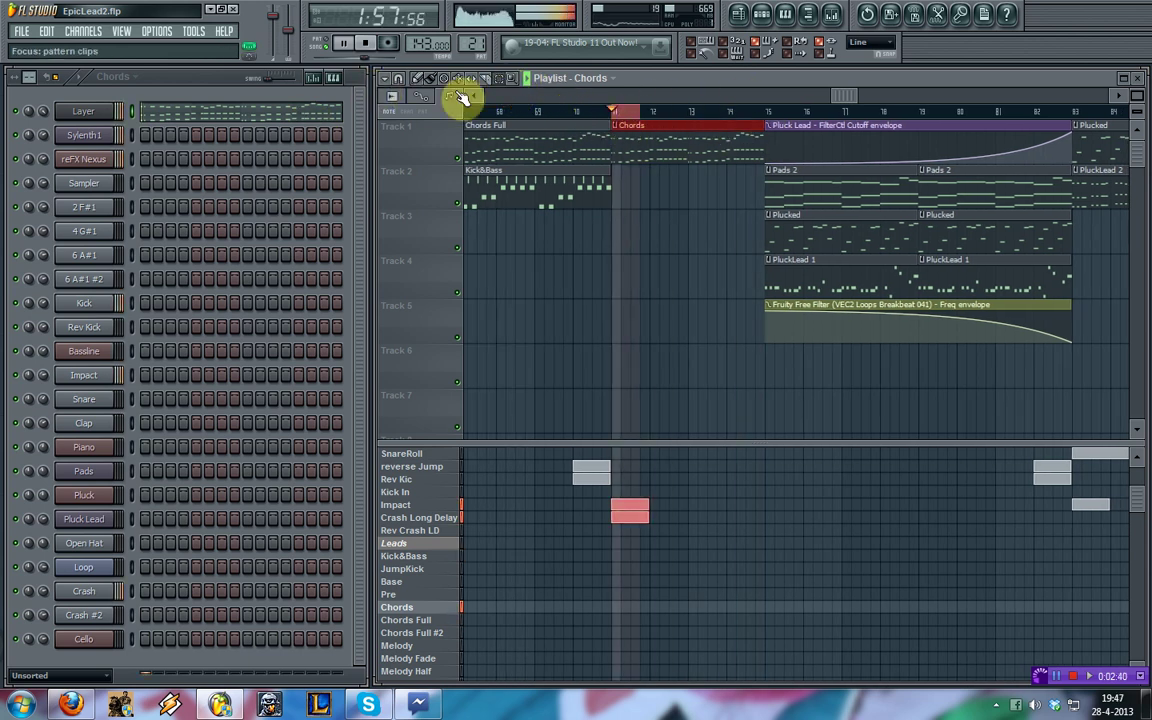
pyautogui.rightClick(625, 129)
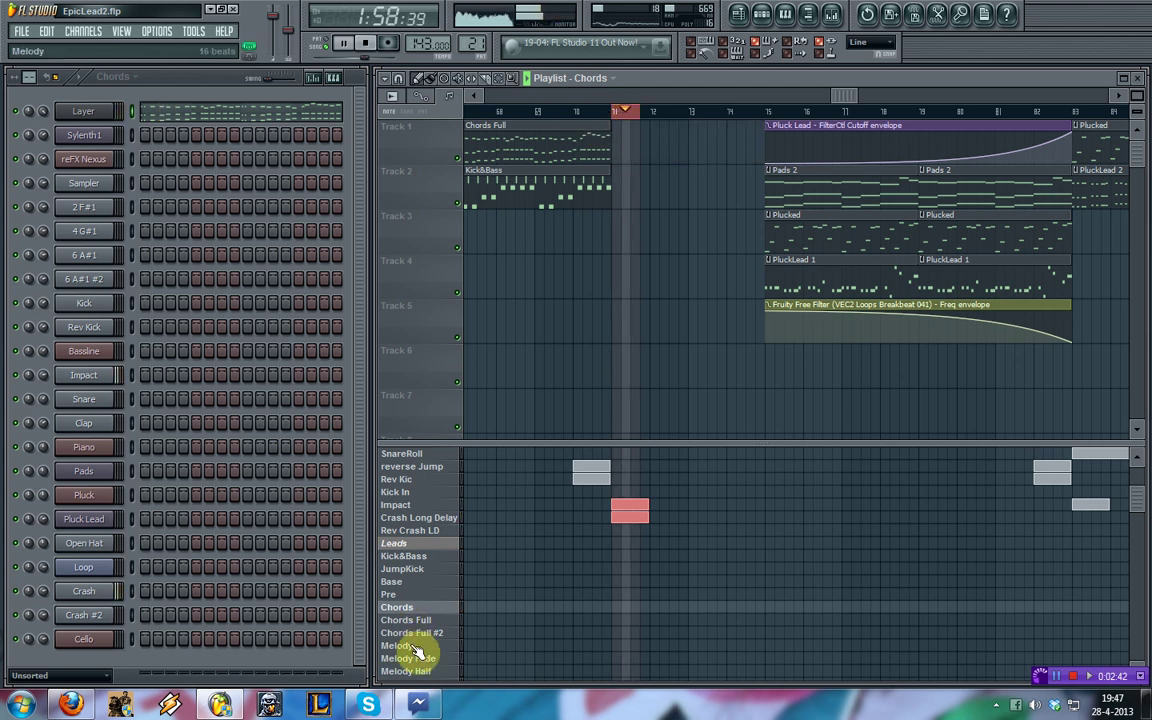
# - Place a Melody clip on Track 1 at bar 71 and loop playback over its four bars
pyautogui.click(428, 648)
pyautogui.click(640, 145)
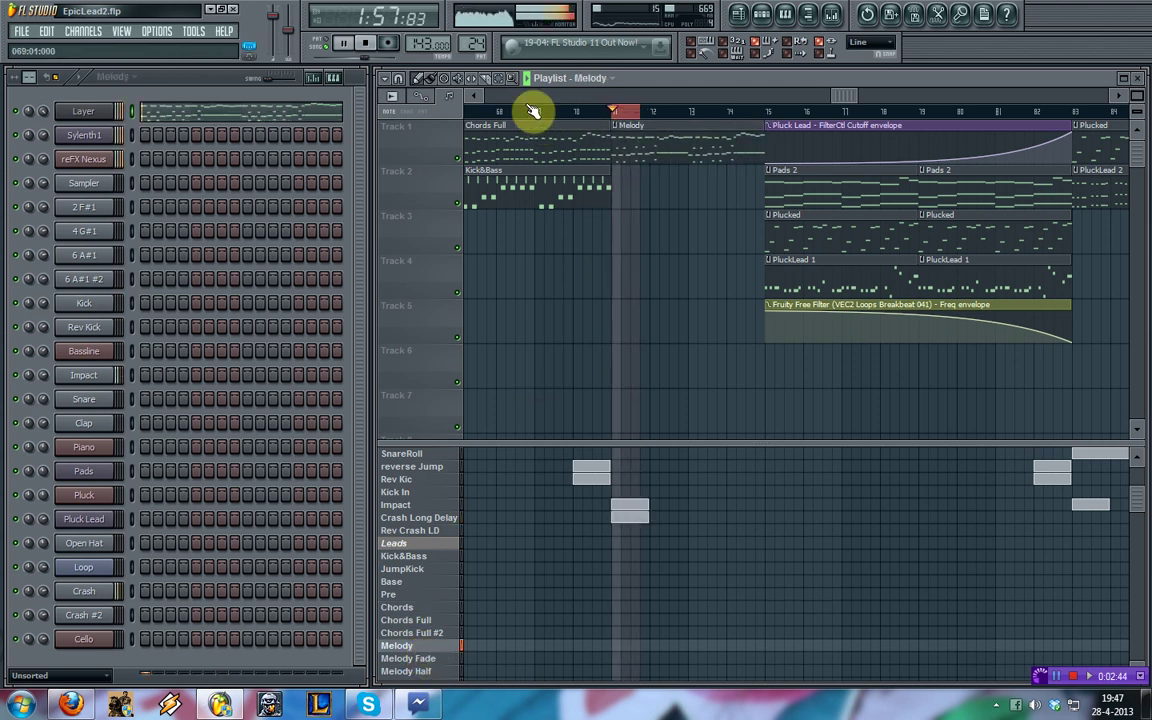
pyautogui.moveTo(615, 111); pyautogui.dragTo(751, 133)
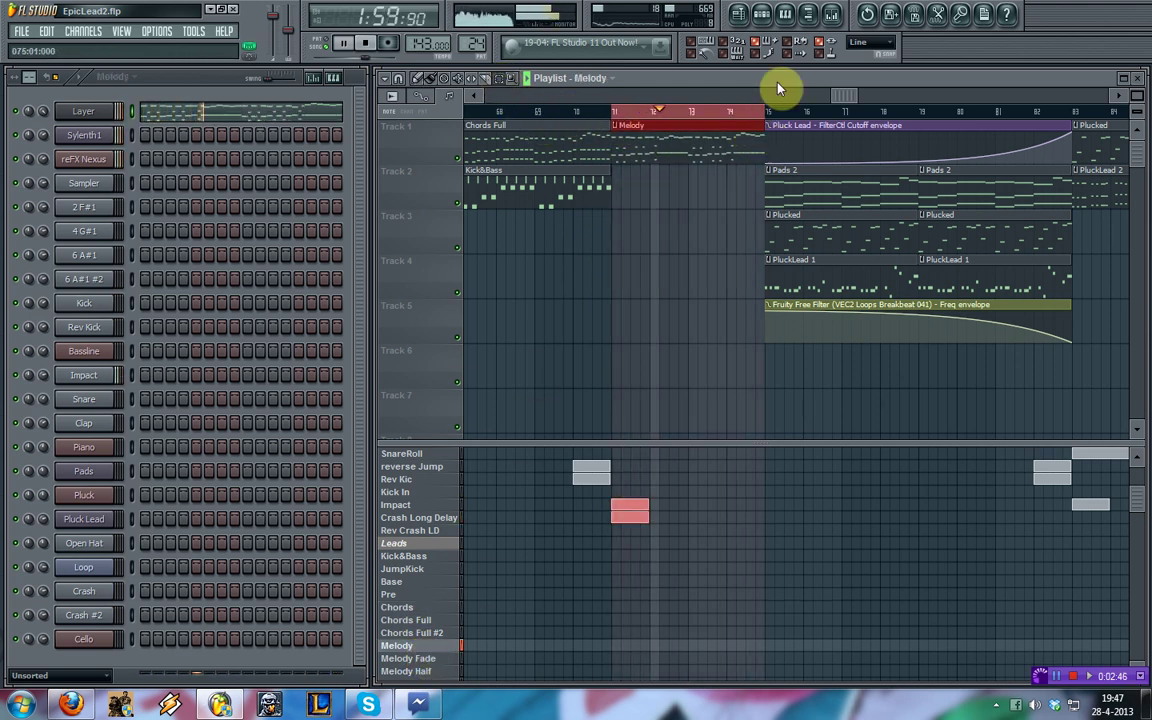
# - Create an automation clip for the Freq of the Lead mixer track's Fruity Free Filter across bars 71 to 75, then close the mixer
pyautogui.click(834, 14)
pyautogui.click(47, 361)
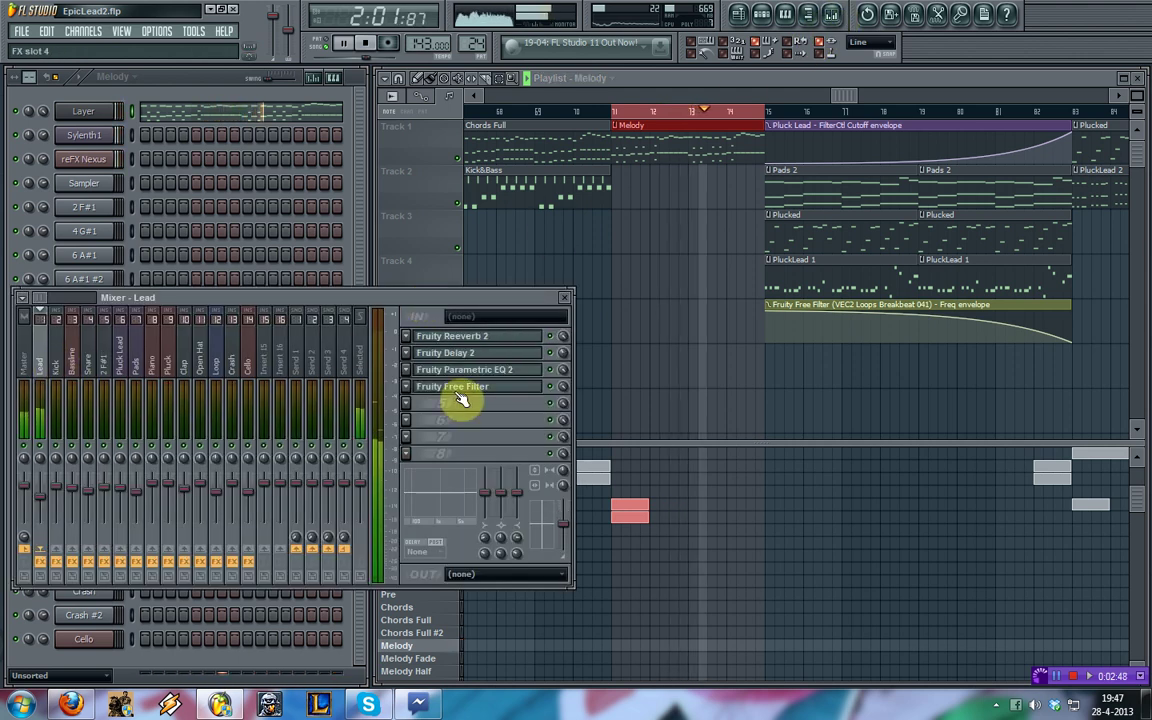
pyautogui.rightClick(455, 391)
pyautogui.click(552, 399)
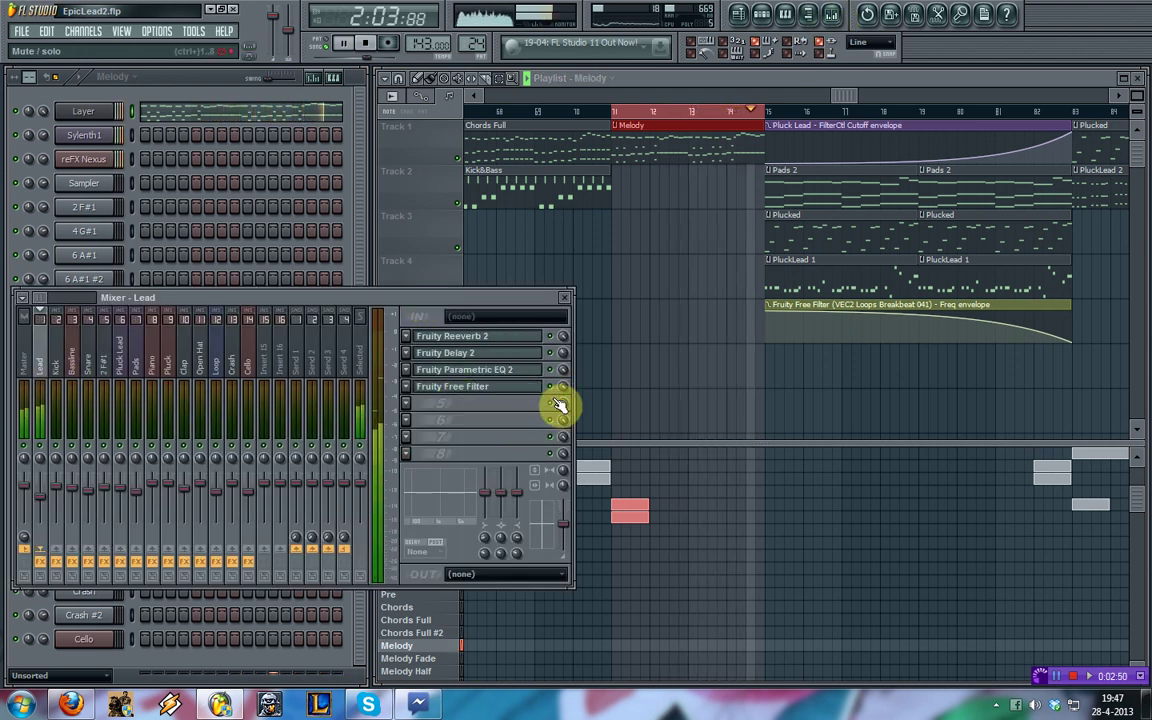
pyautogui.click(505, 390)
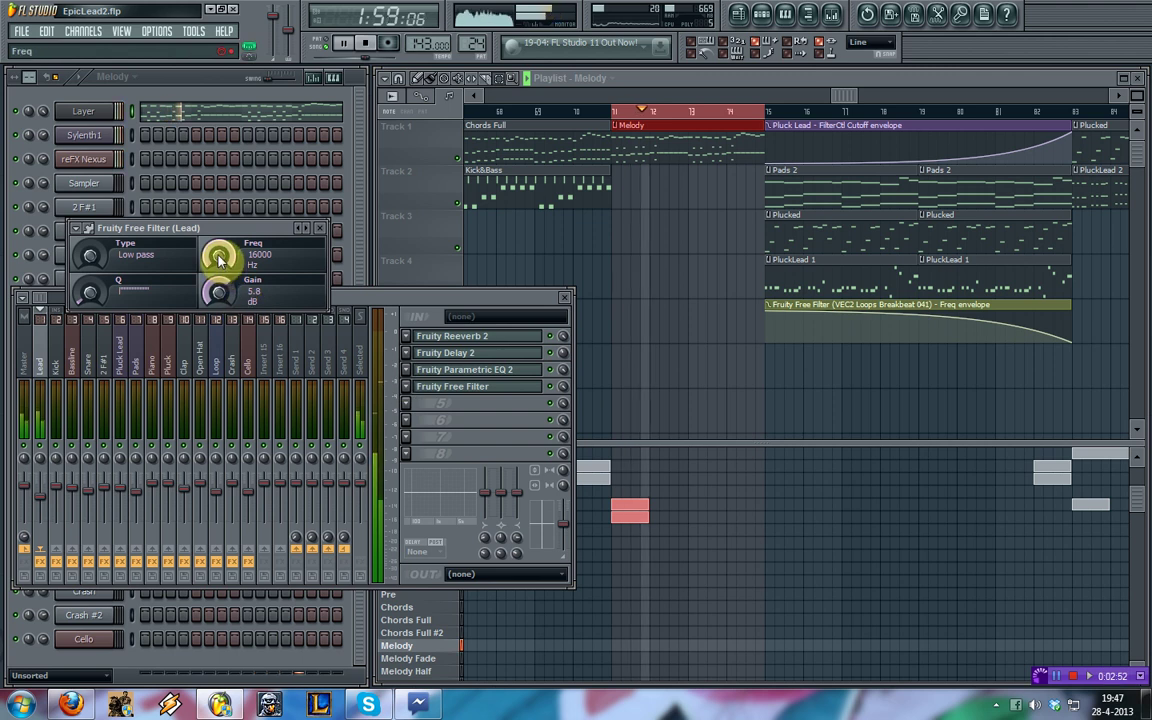
pyautogui.rightClick(221, 257)
pyautogui.click(265, 352)
pyautogui.click(319, 228)
pyautogui.click(564, 297)
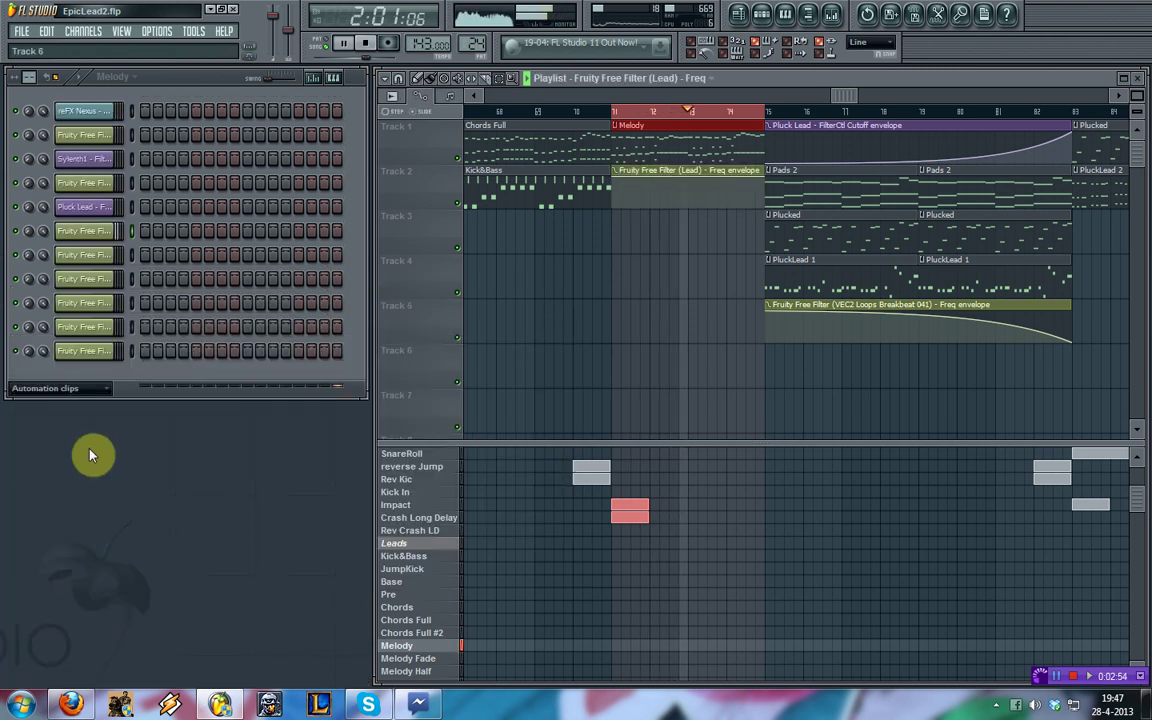
# - Create an automation clip for Sylenth1's FilterCtl Cutoff over the selected Melody bars and close the plugin and channel settings
pyautogui.click(86, 390)
pyautogui.click(86, 404)
pyautogui.click(104, 136)
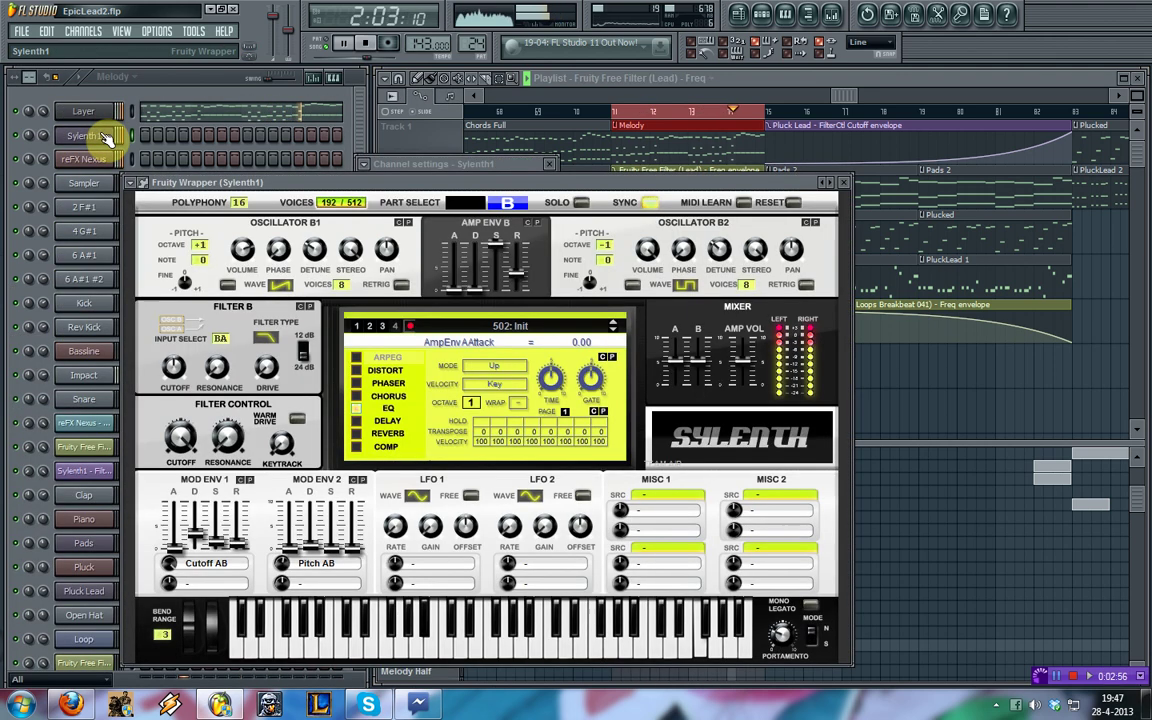
pyautogui.click(195, 33)
pyautogui.moveTo(226, 193)
pyautogui.click(383, 263)
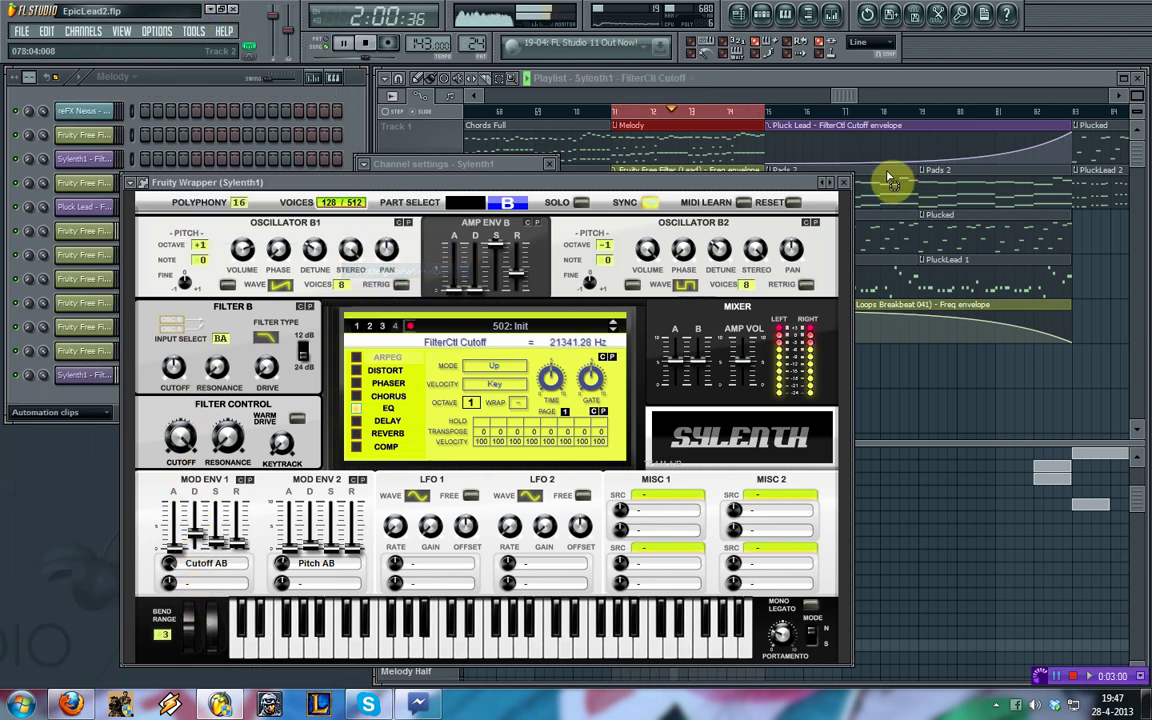
pyautogui.click(843, 182)
pyautogui.click(548, 164)
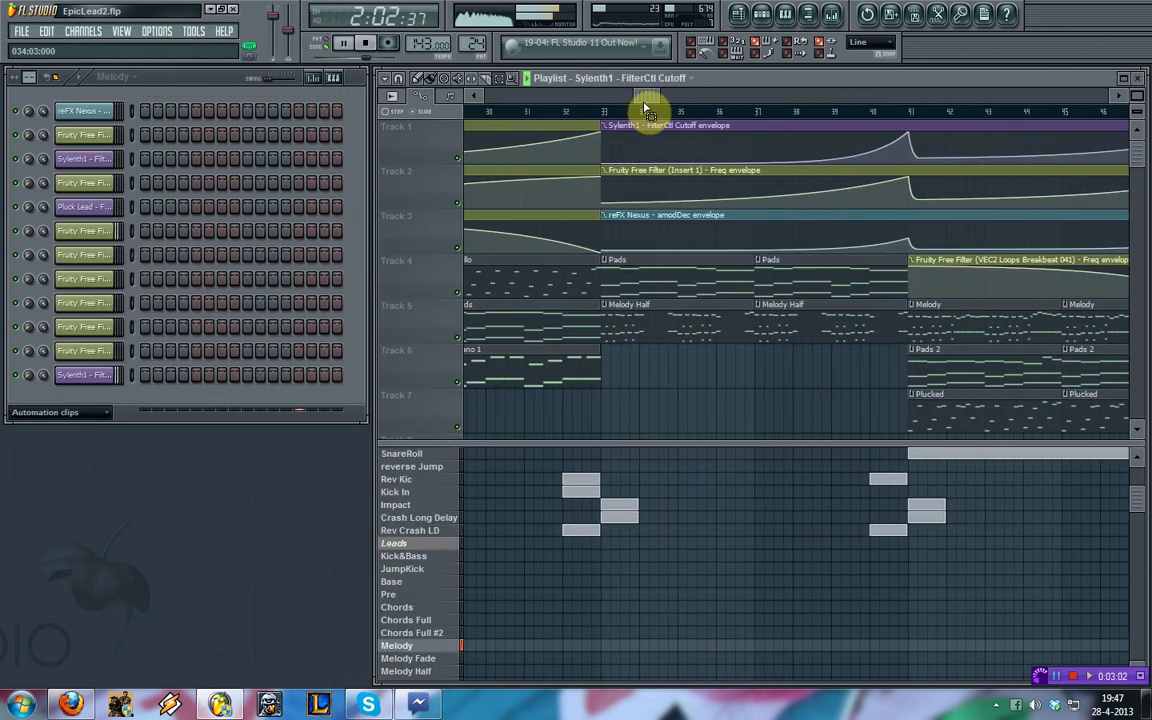
# - Clear the time selection over the Melody clip and replay the arrangement from the Chords Full section
pyautogui.moveTo(645, 98)
pyautogui.mouseDown()
pyautogui.moveTo(862, 97)
pyautogui.moveTo(576, 103)
pyautogui.moveTo(887, 110)
pyautogui.moveTo(760, 122)
pyautogui.mouseUp()
pyautogui.keyDown('ctrl'); pyautogui.click(806, 111); pyautogui.keyUp('ctrl')
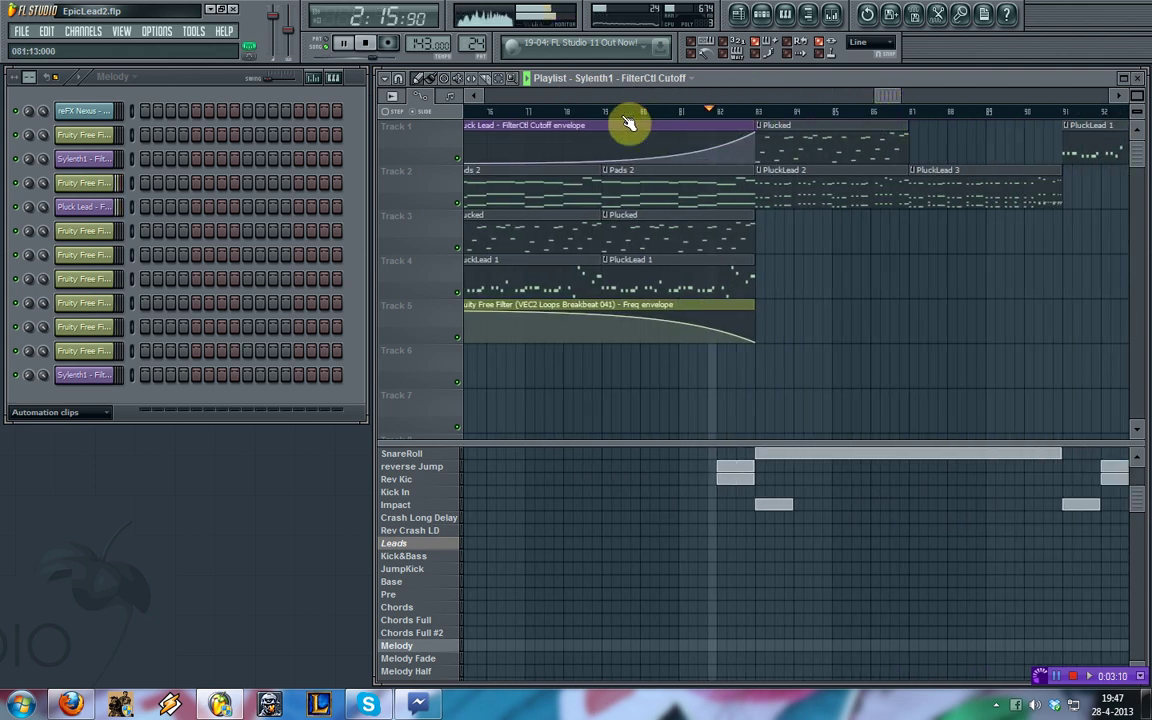
pyautogui.moveTo(628, 122); pyautogui.dragTo(546, 116)
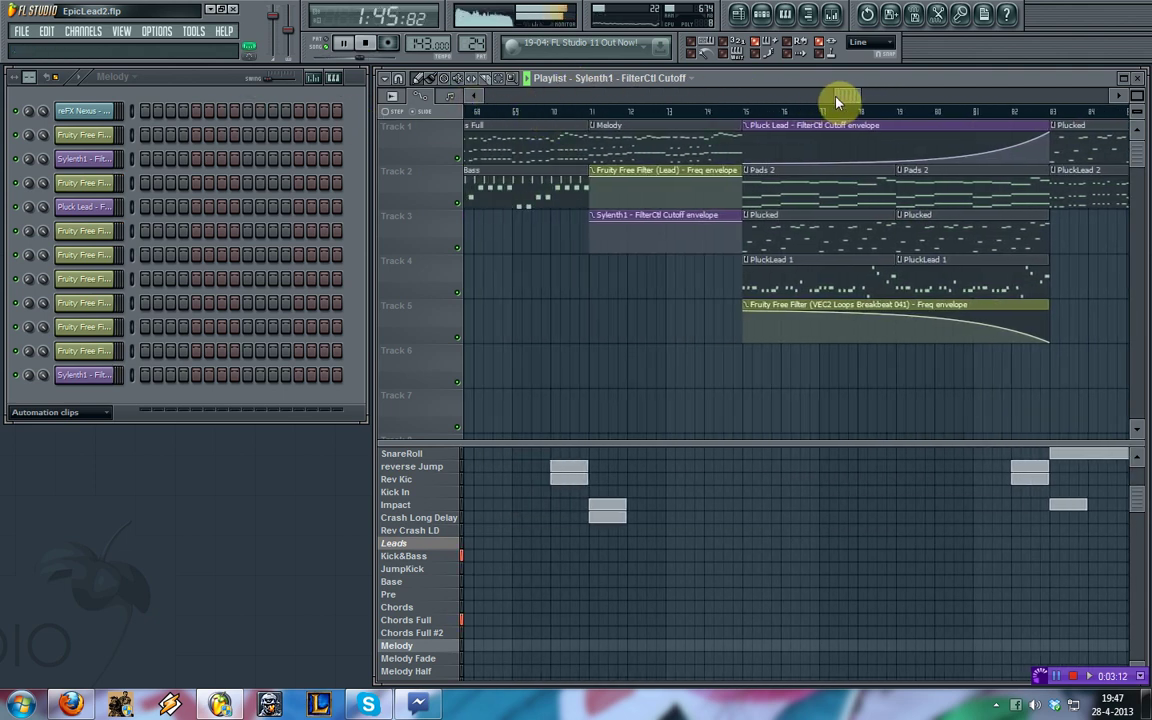
# - Select all track clips from bar 75 onward and shift them together so they start at bar 80
pyautogui.click(498, 79)
pyautogui.moveTo(692, 368); pyautogui.dragTo(773, 228)
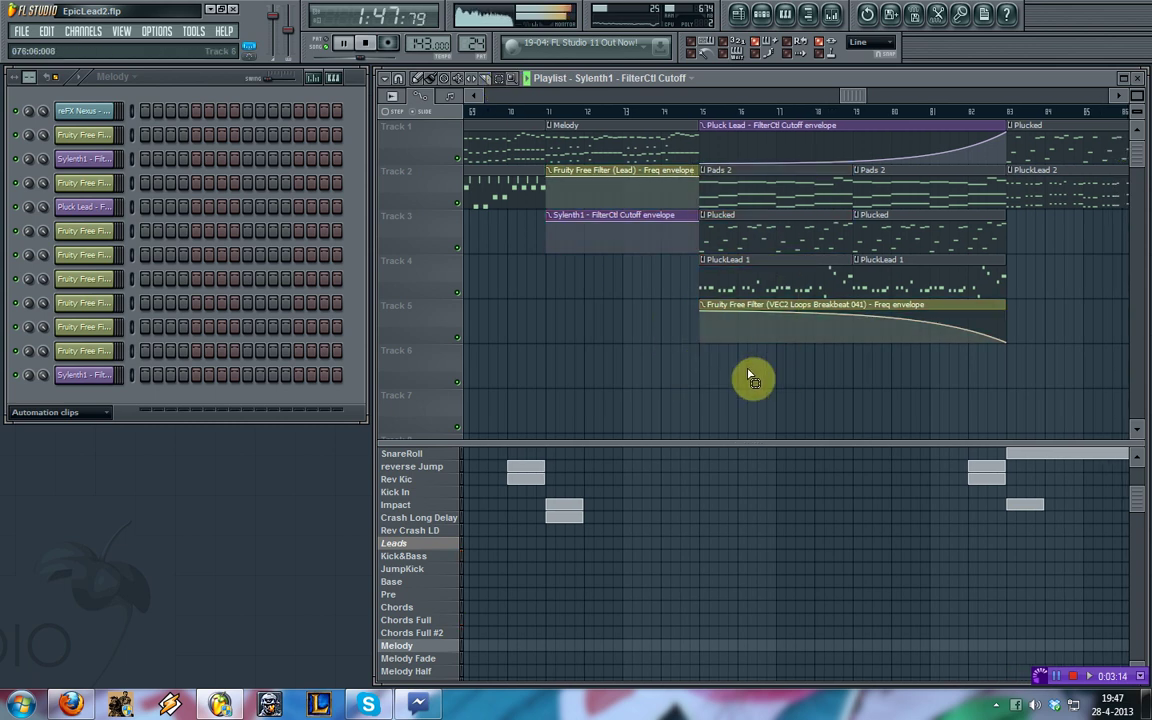
pyautogui.moveTo(750, 378)
pyautogui.mouseDown()
pyautogui.moveTo(949, 31)
pyautogui.moveTo(1148, 30)
pyautogui.mouseUp()
pyautogui.click(418, 79)
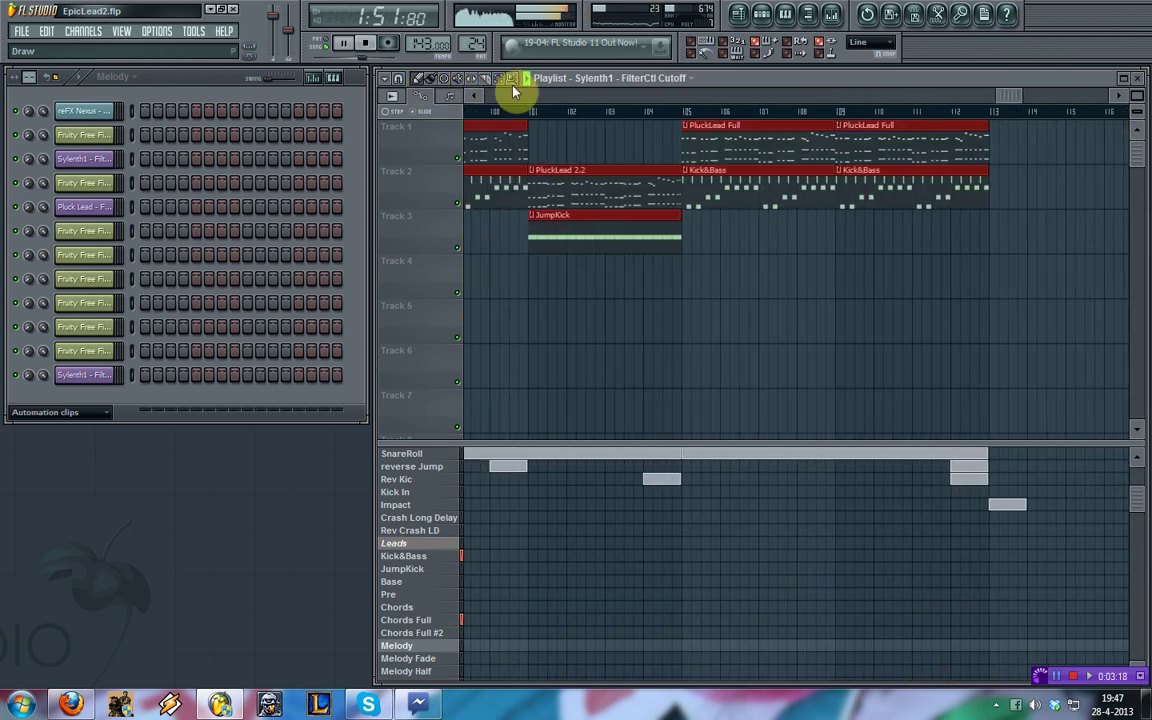
pyautogui.moveTo(998, 97); pyautogui.dragTo(865, 97)
pyautogui.moveTo(630, 121); pyautogui.dragTo(791, 127)
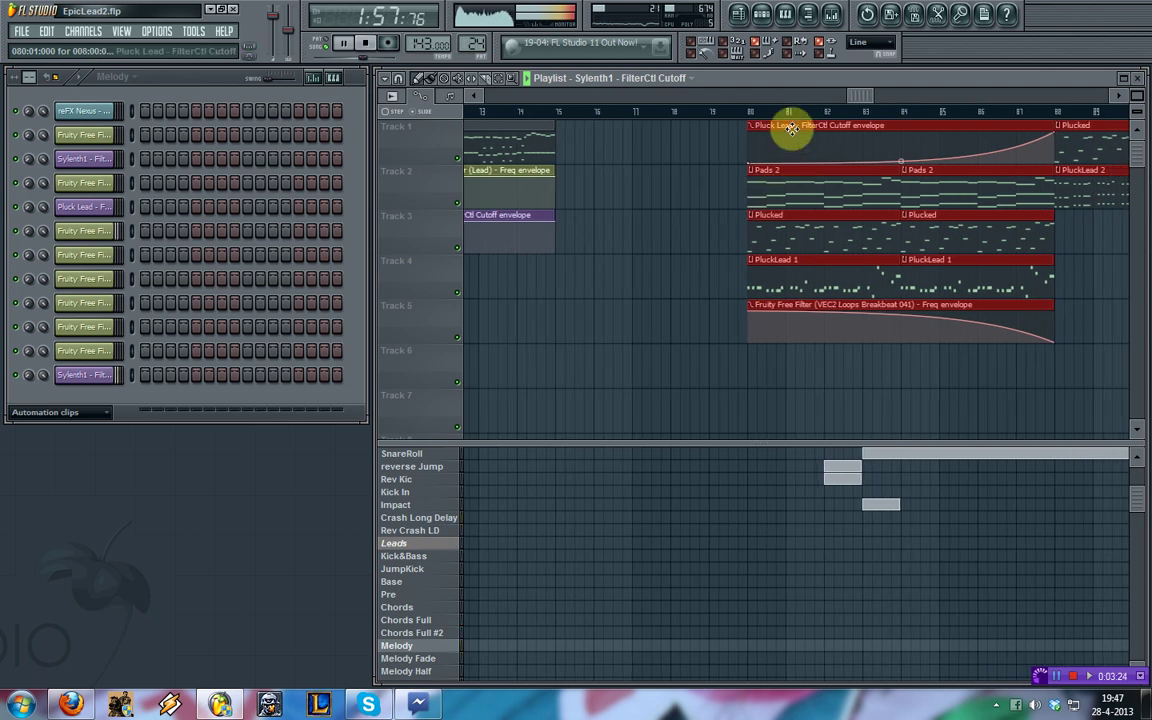
# - Add a second Melody clip at bar 75 and extend both filter envelopes to bar 79, curving them down to 0%
pyautogui.hotkey('ctrl', 'd')
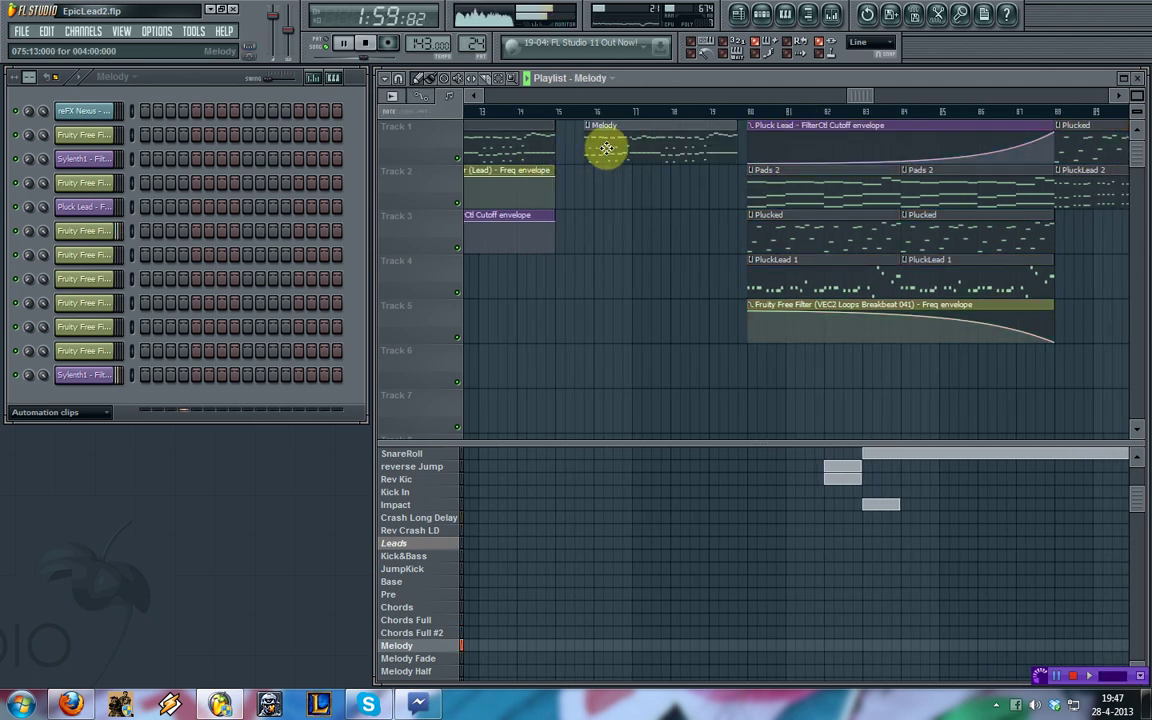
pyautogui.moveTo(560, 182); pyautogui.dragTo(700, 226)
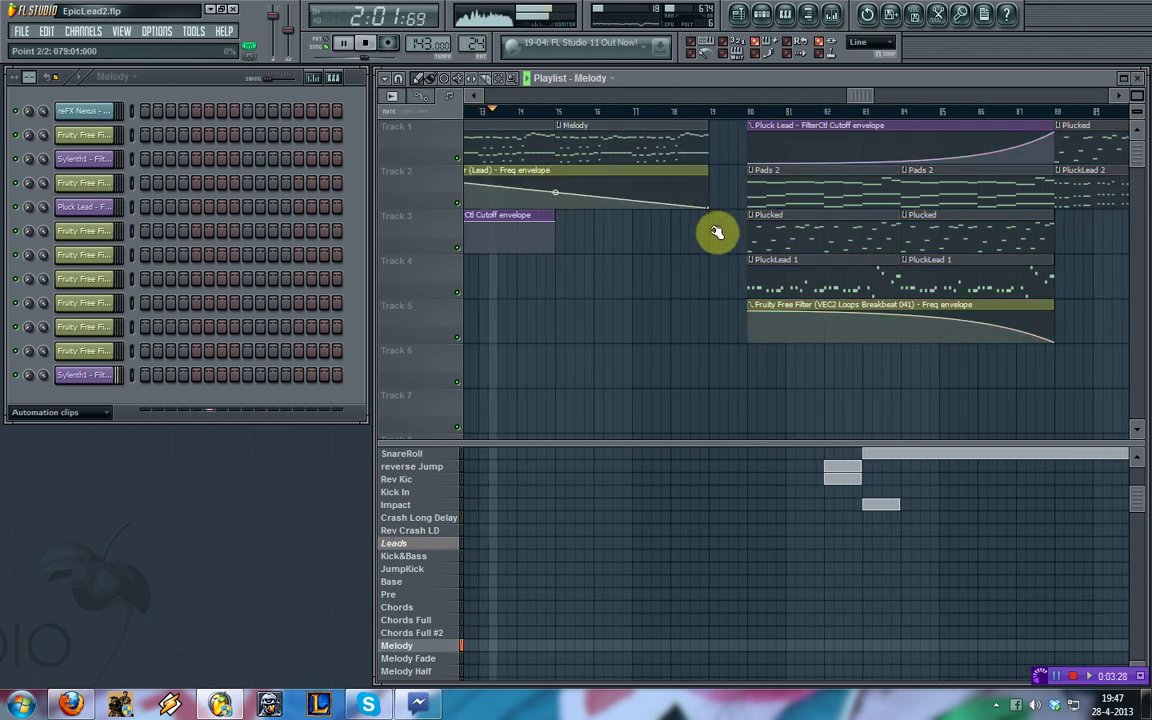
pyautogui.moveTo(550, 226); pyautogui.dragTo(712, 288)
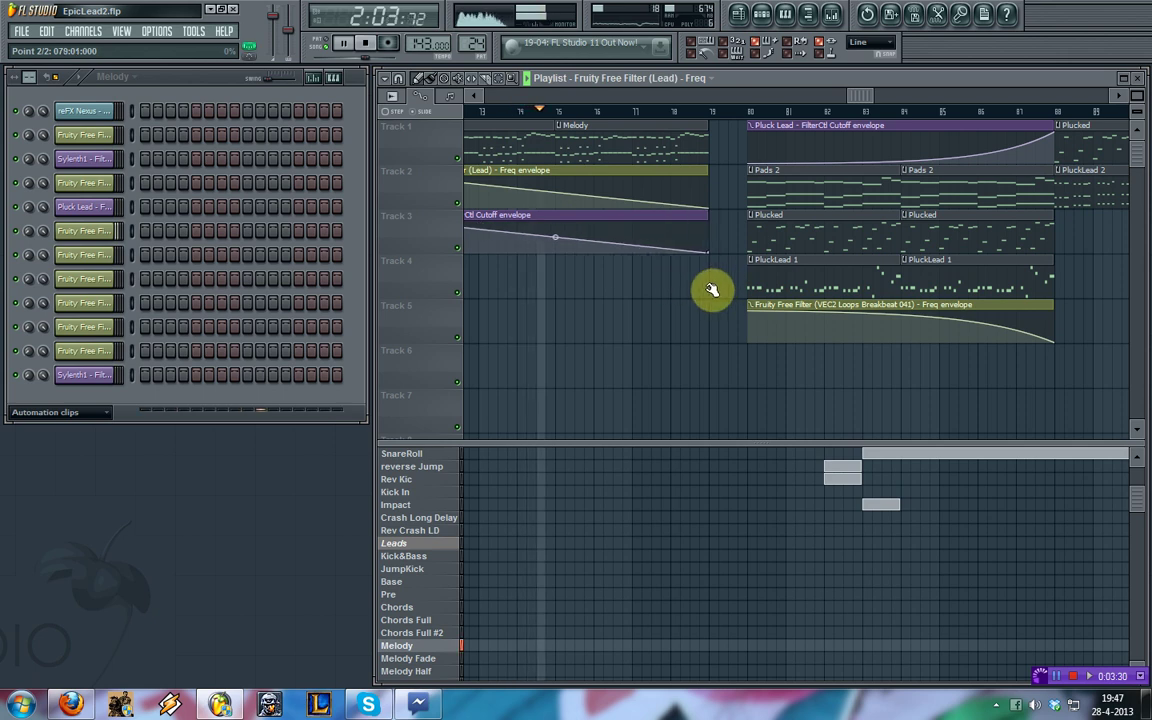
pyautogui.moveTo(548, 240); pyautogui.dragTo(615, 245)
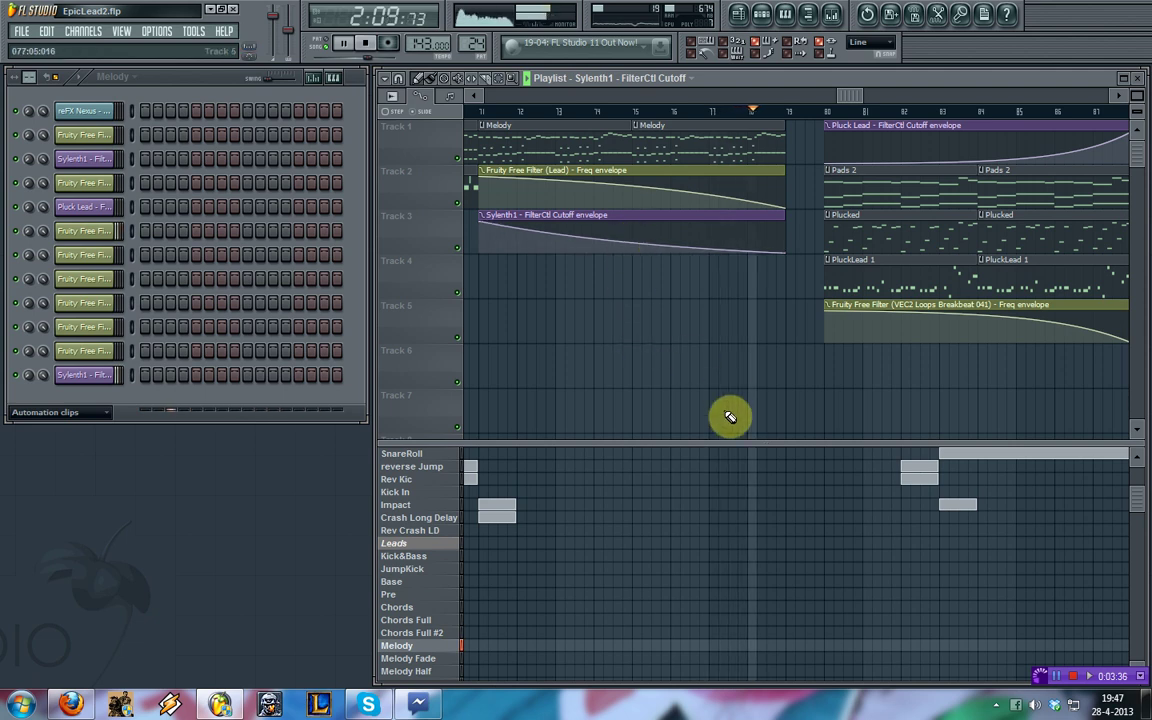
# - Select all drum and effect pattern blocks from bar 75 onward and shift them four bars later, so the Loop starts at bar 79
pyautogui.scroll(3, 720, 527)
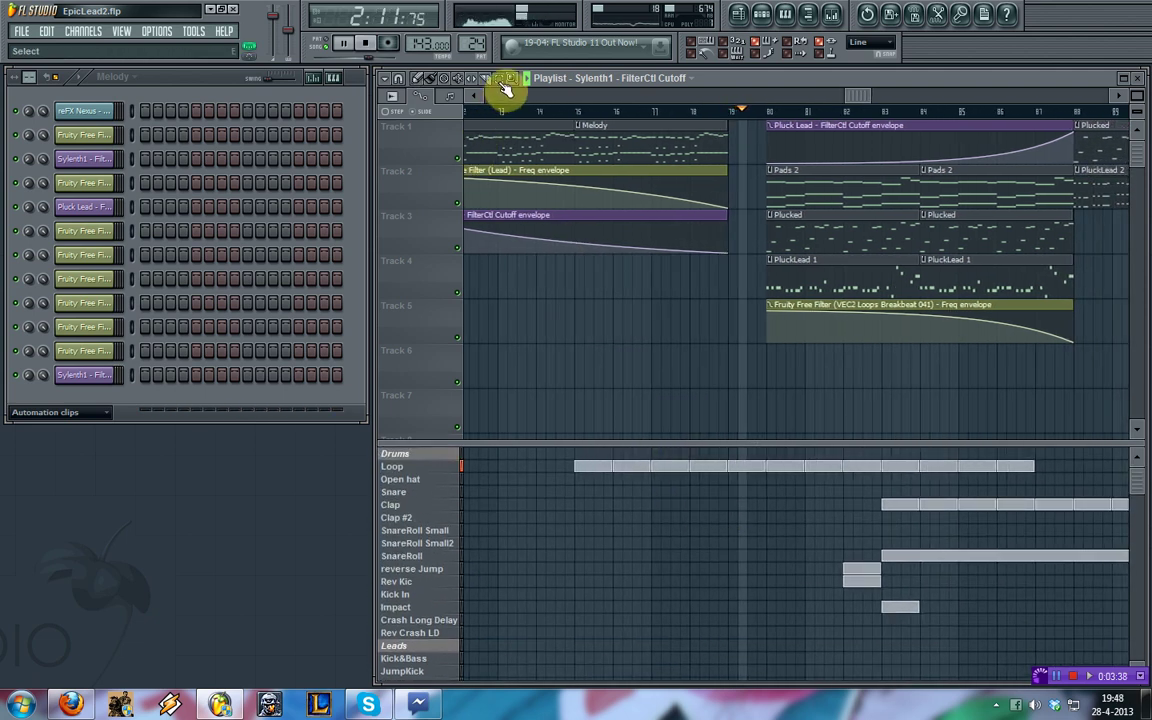
pyautogui.moveTo(556, 451); pyautogui.dragTo(1023, 674)
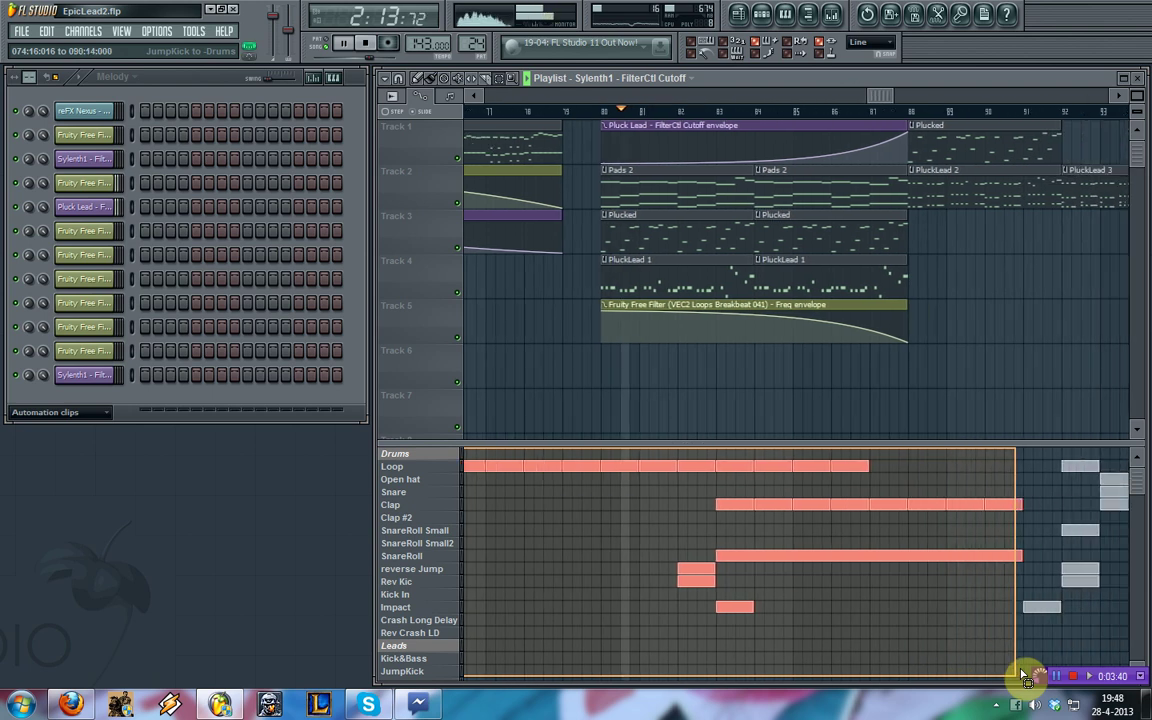
pyautogui.moveTo(1150, 696); pyautogui.dragTo(954, 592)
pyautogui.scroll(7, 954, 592)
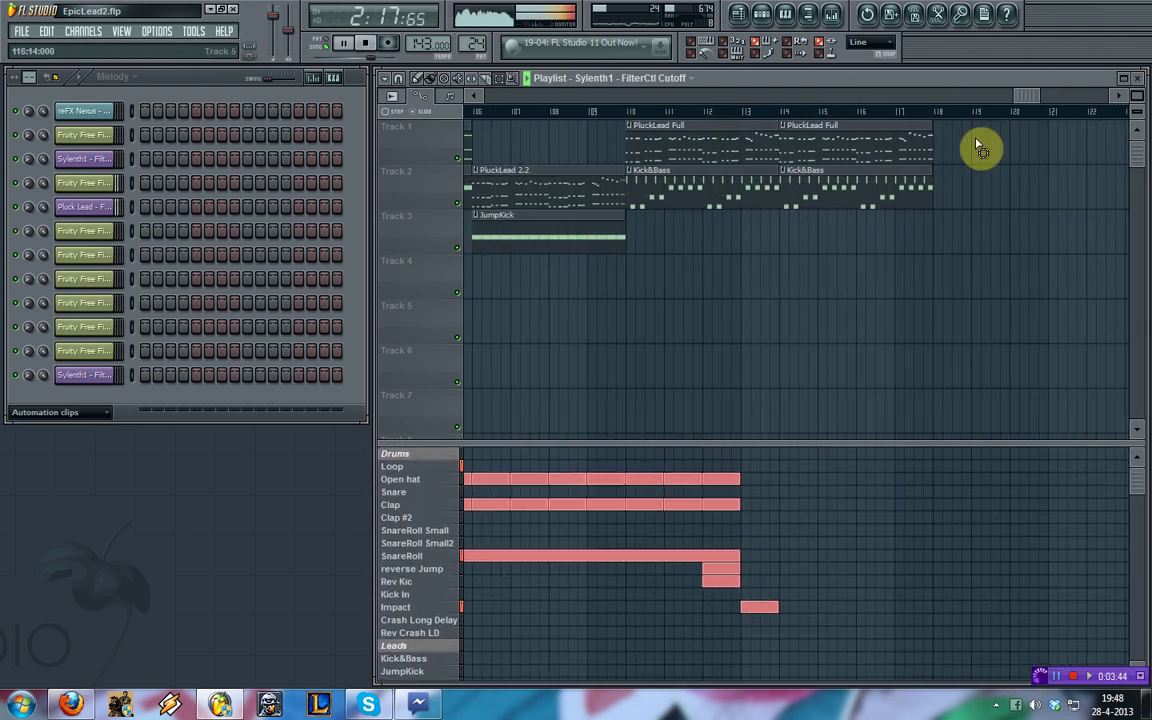
pyautogui.moveTo(1033, 98); pyautogui.dragTo(849, 98)
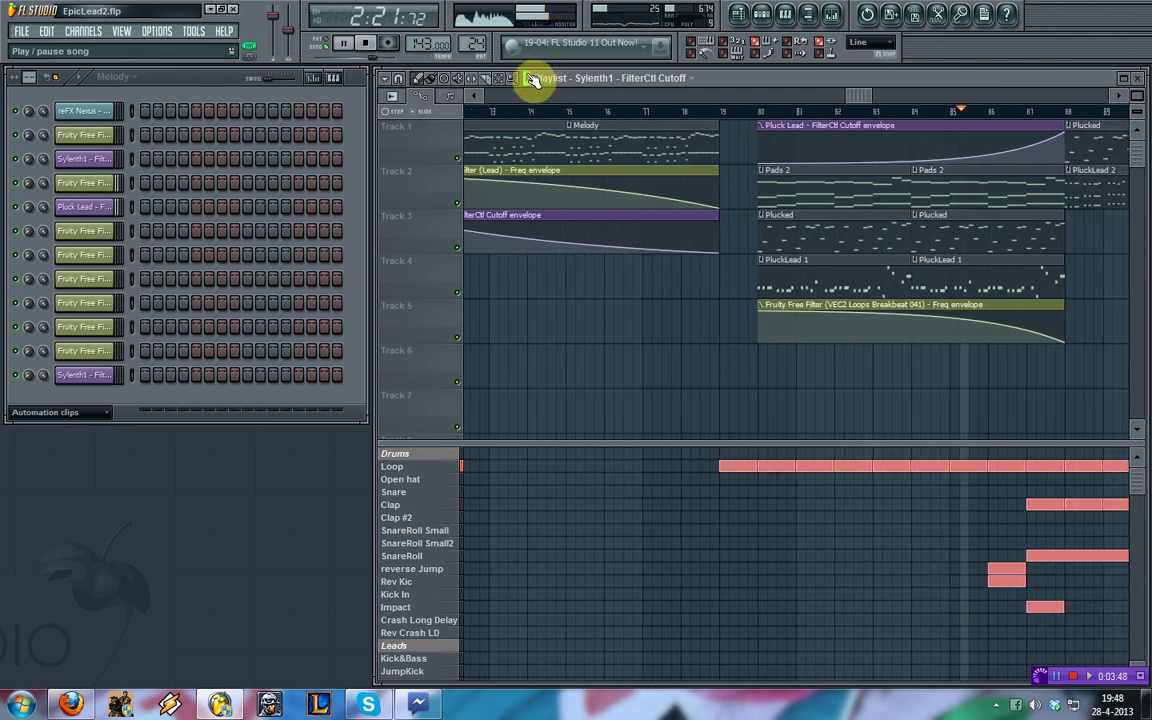
# - Move all track clips from bar 80 onward one bar earlier to bar 79, clear the selection and replay the Melody section
pyautogui.moveTo(603, 408); pyautogui.dragTo(814, 127)
pyautogui.click(534, 114)
pyautogui.keyDown('ctrl'); pyautogui.click(543, 384); pyautogui.keyUp('ctrl')
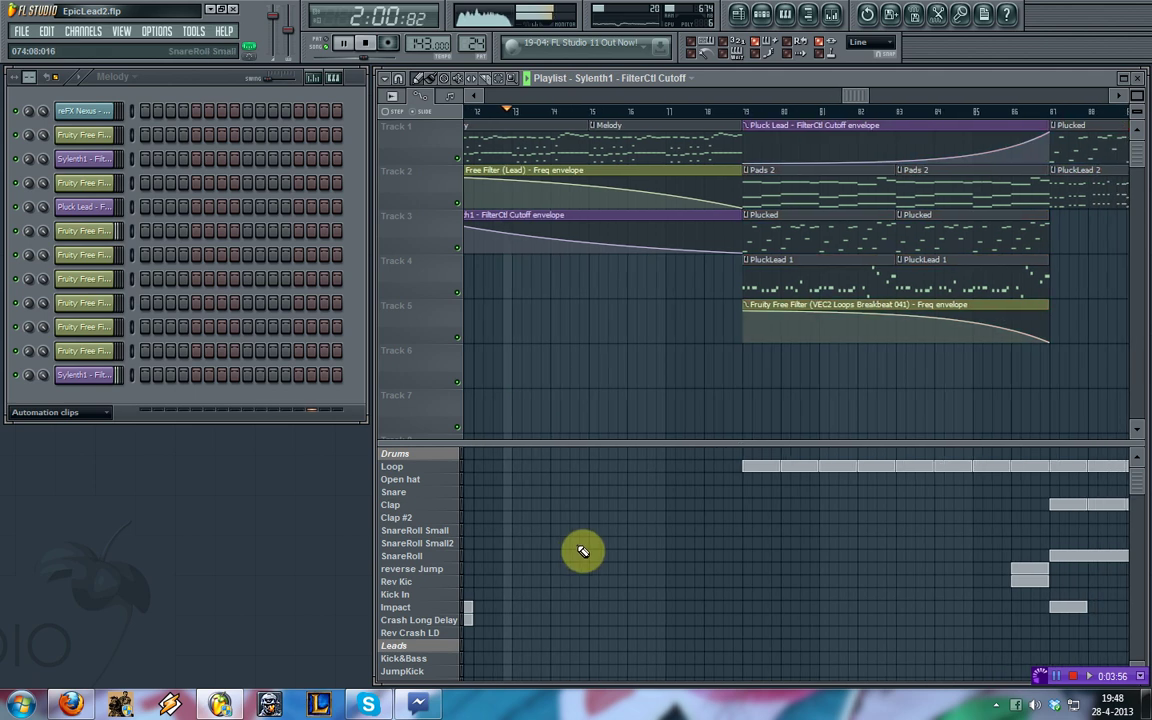
# - Add a Rev Crash LD block at bar 78 and a Crash Long Delay block at bar 79
pyautogui.click(433, 606)
pyautogui.click(435, 633)
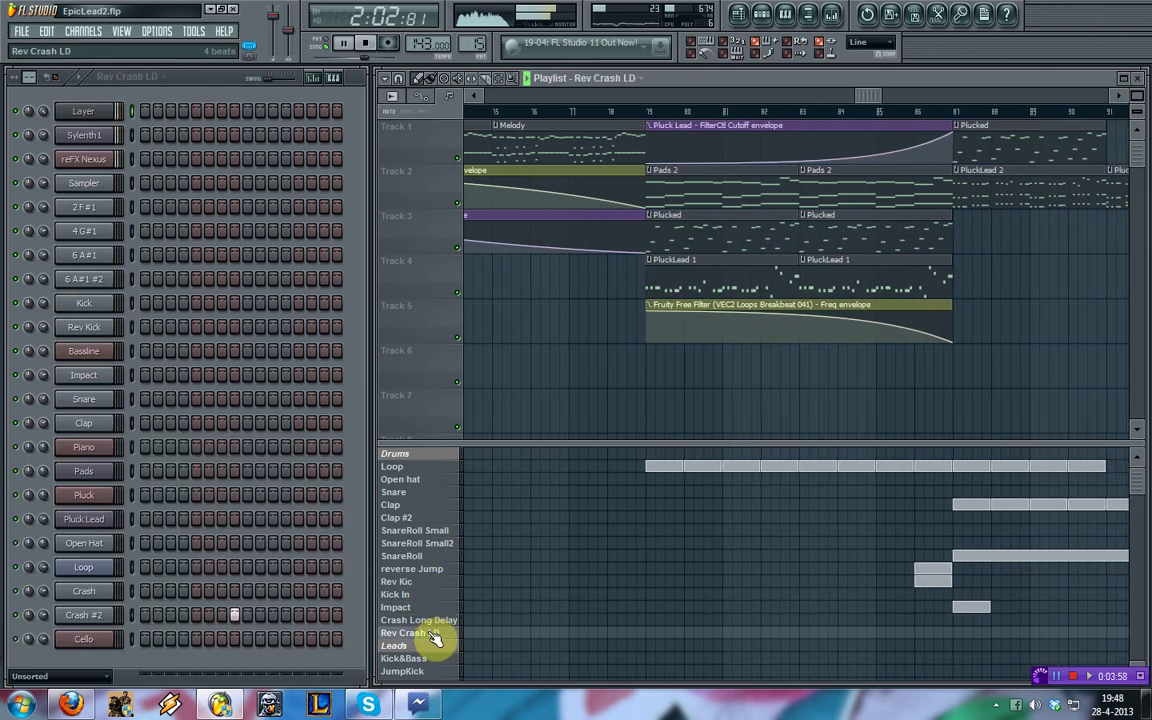
pyautogui.click(608, 632)
pyautogui.click(419, 620)
pyautogui.click(648, 620)
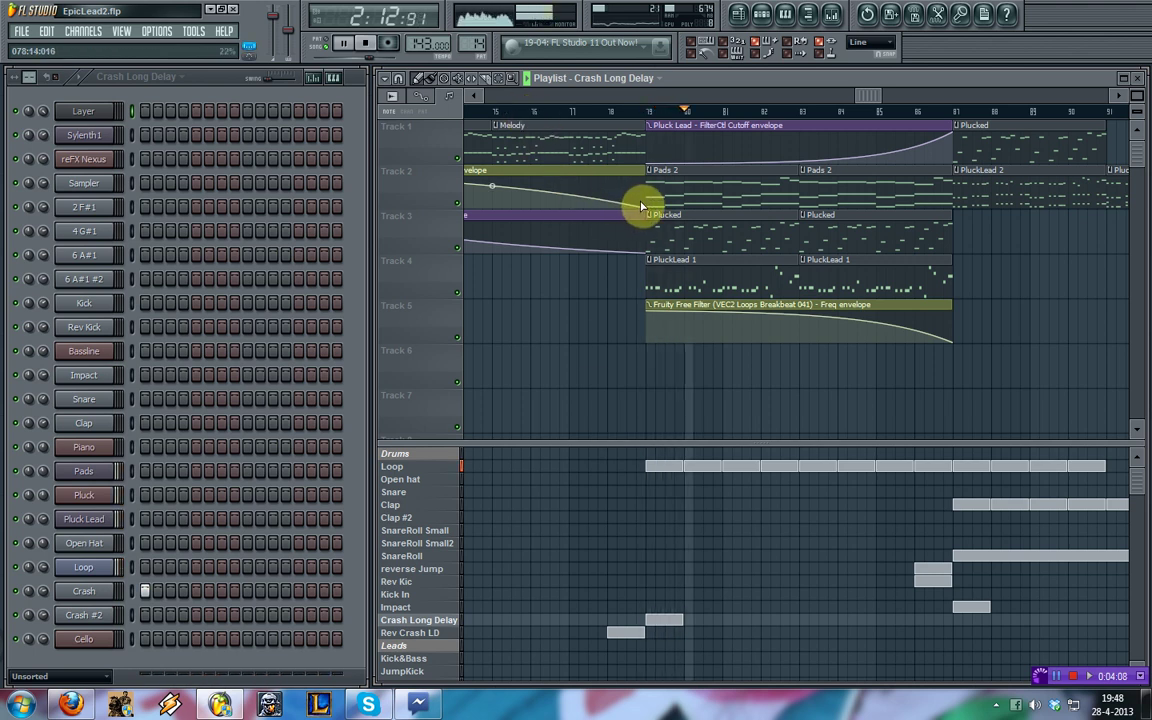
# - Raise the end point of the Lead filter's Freq envelope slightly at bar 79 and replay the Melody section
pyautogui.moveTo(645, 207); pyautogui.dragTo(652, 204)
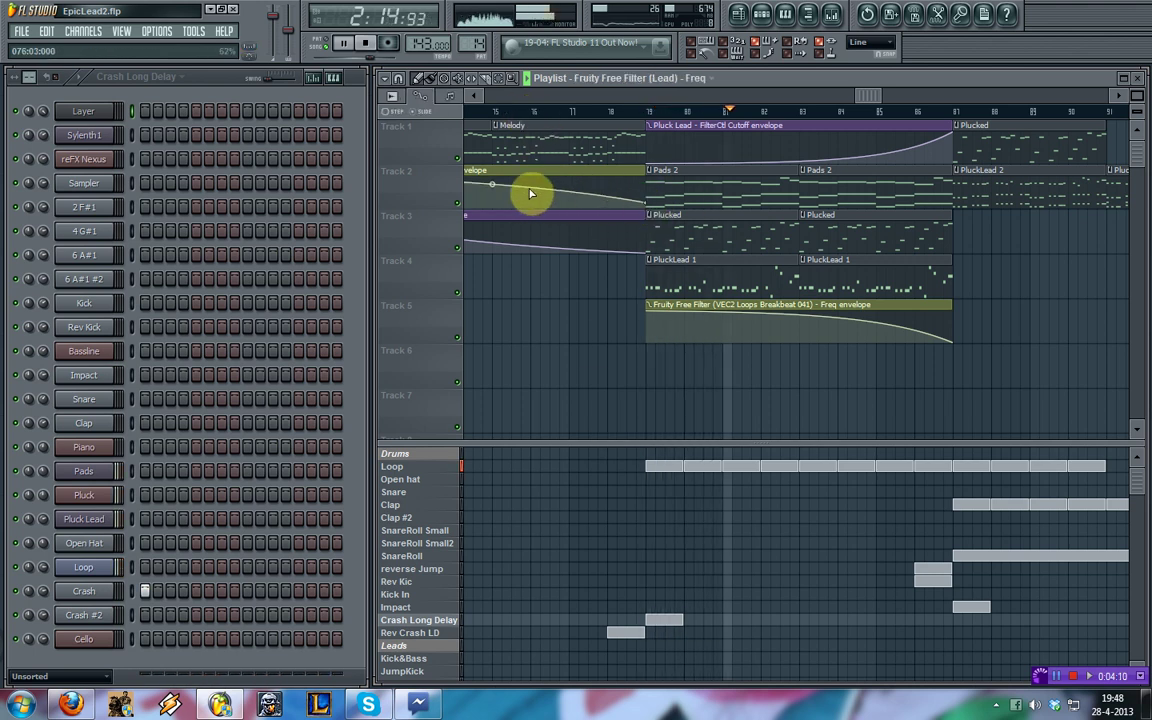
pyautogui.hscroll(-1, 600, 204)
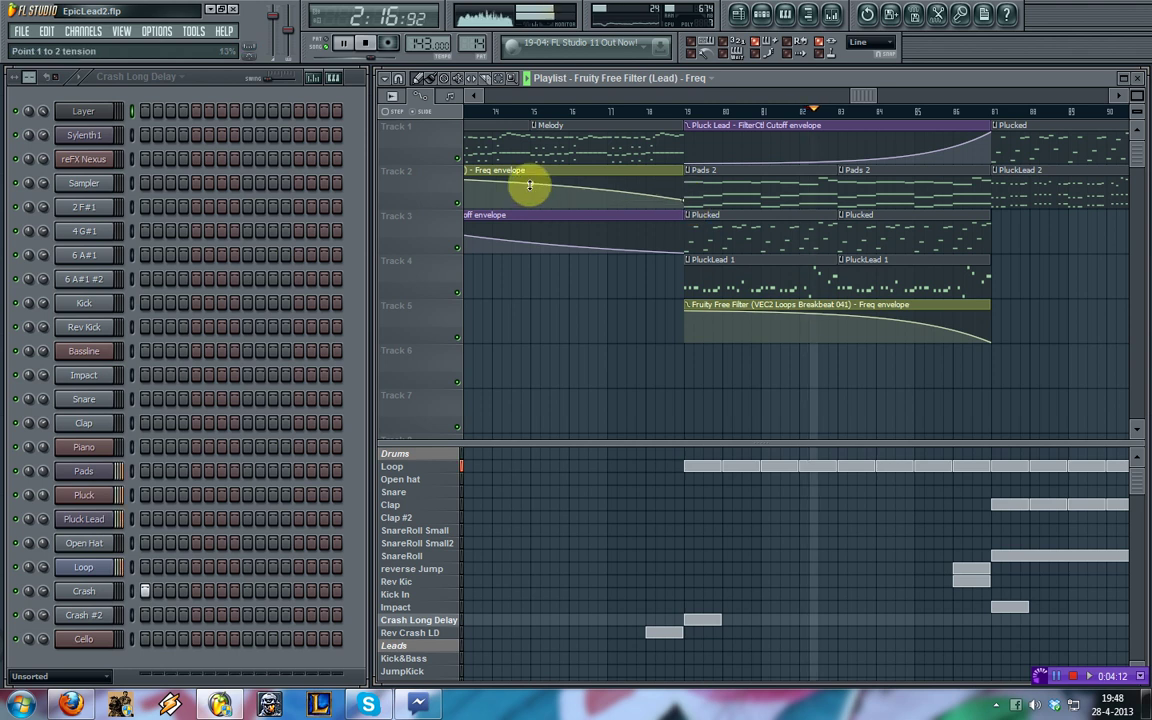
pyautogui.click(505, 112)
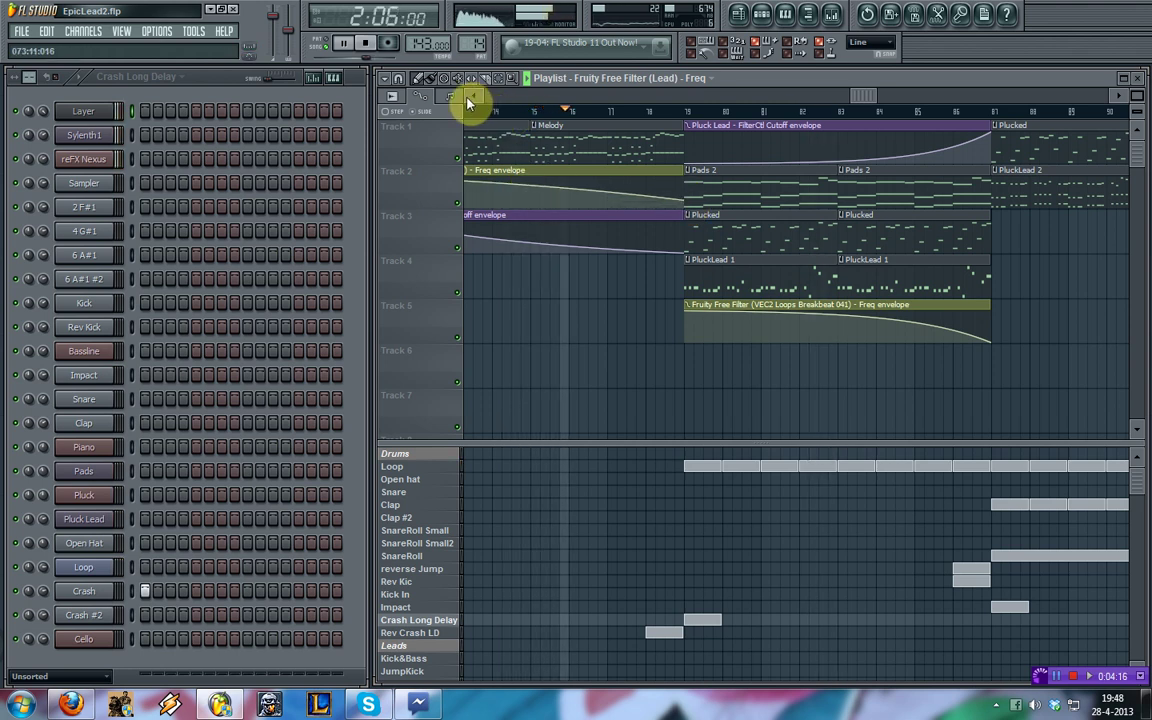
# - Add an Impact block at bar 79 and pick the Plucked pattern as the source for drawing clips
pyautogui.click(428, 596)
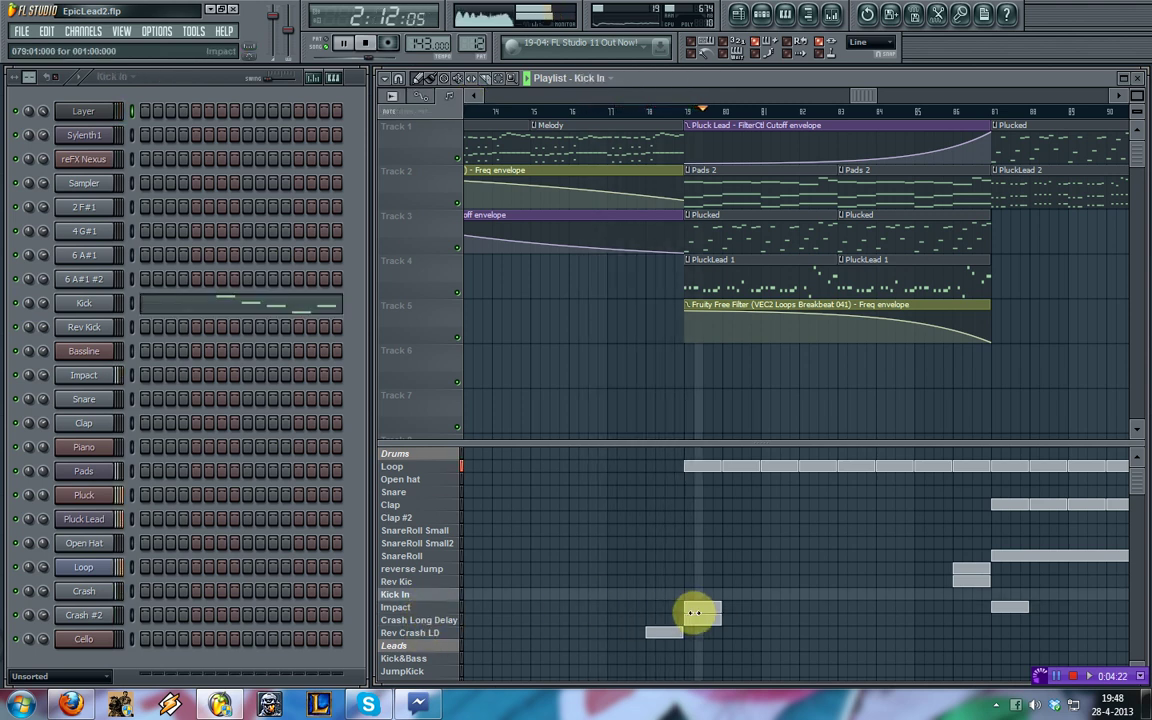
pyautogui.click(422, 608)
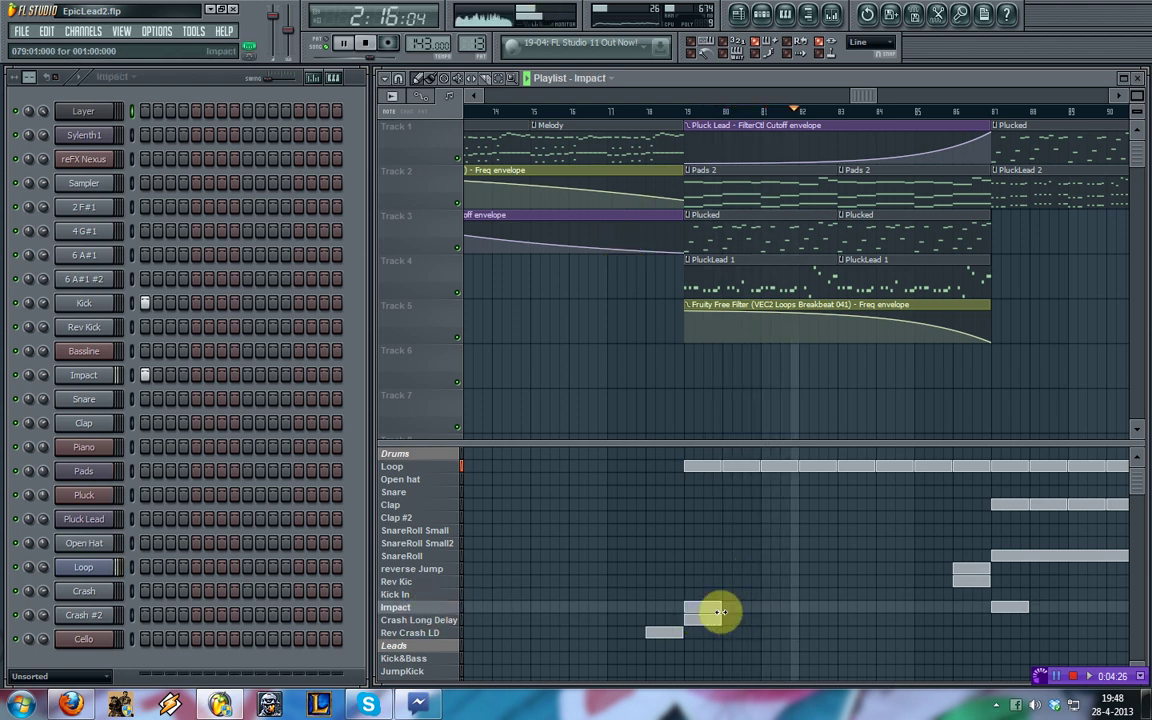
pyautogui.moveTo(877, 95)
pyautogui.mouseDown()
pyautogui.moveTo(886, 97)
pyautogui.moveTo(866, 103)
pyautogui.mouseUp()
pyautogui.click(674, 224)
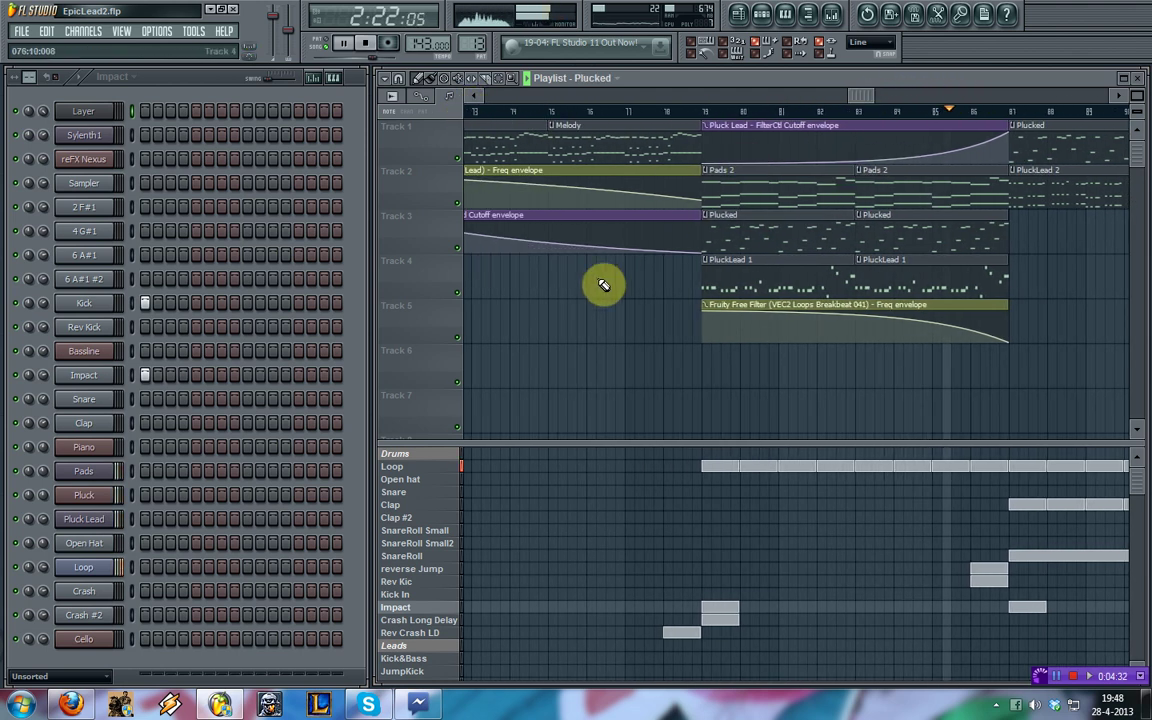
# - Try a Plucked clip on Track 4 at bar 75 against the Melody, listening from bar 74
pyautogui.click(573, 287)
pyautogui.moveTo(599, 283); pyautogui.dragTo(580, 281)
pyautogui.click(519, 112)
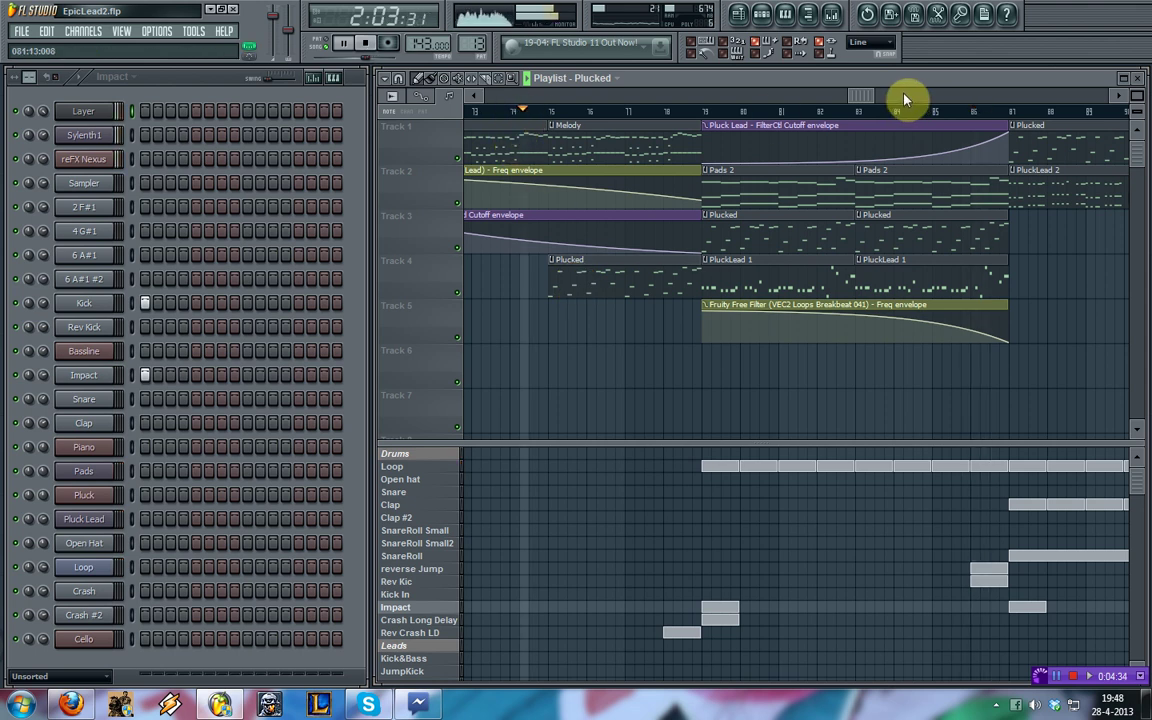
pyautogui.moveTo(870, 98); pyautogui.dragTo(865, 150)
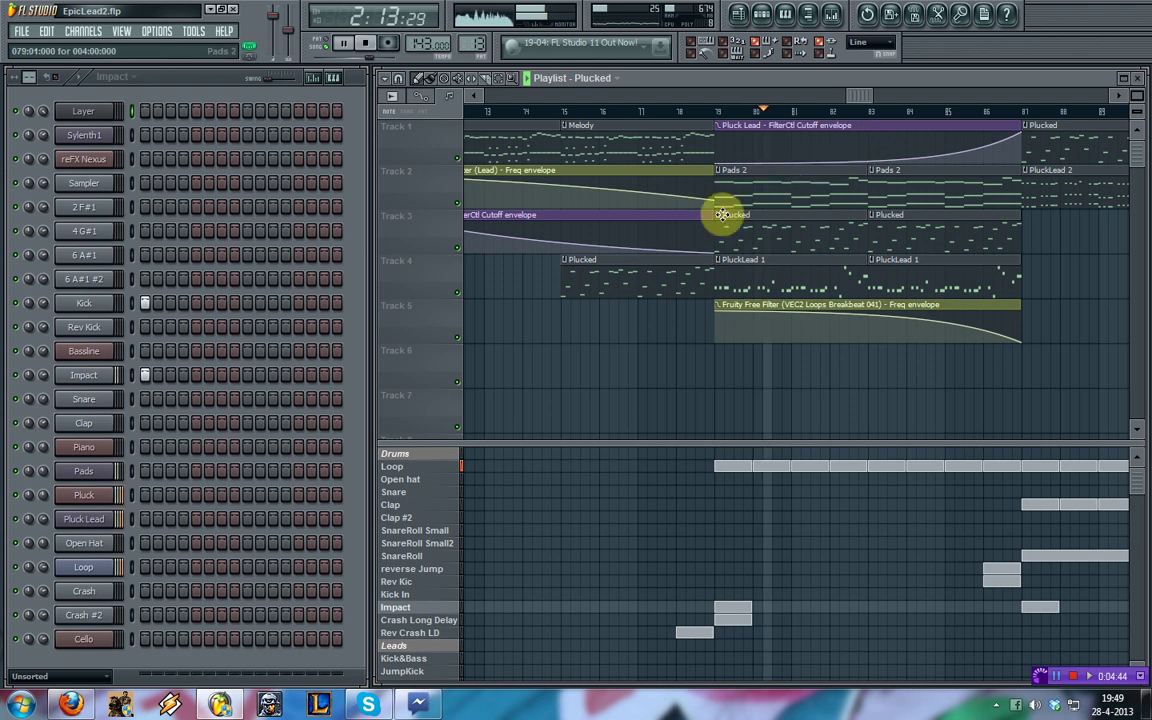
pyautogui.rightClick(639, 280)
# - Try a PluckLead 1 clip on Track 4 at bar 75 and listen to the run into bar 79
pyautogui.click(766, 278)
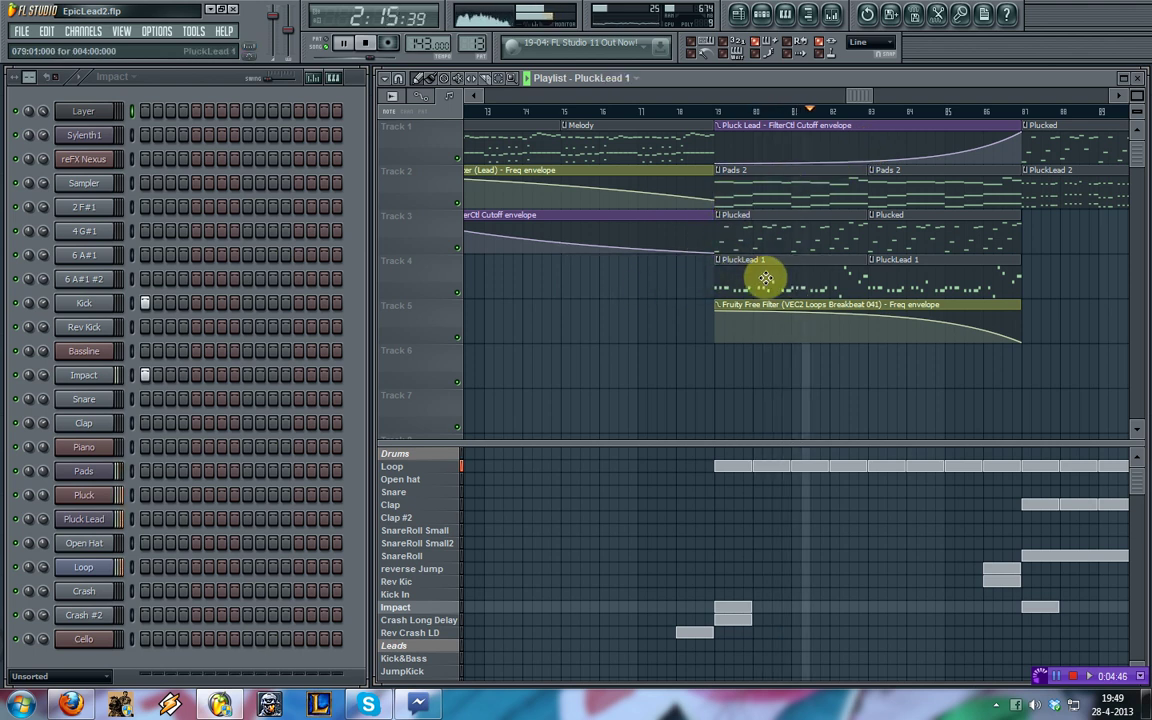
pyautogui.moveTo(590, 287)
pyautogui.mouseDown()
pyautogui.moveTo(576, 284)
pyautogui.moveTo(593, 284)
pyautogui.mouseUp()
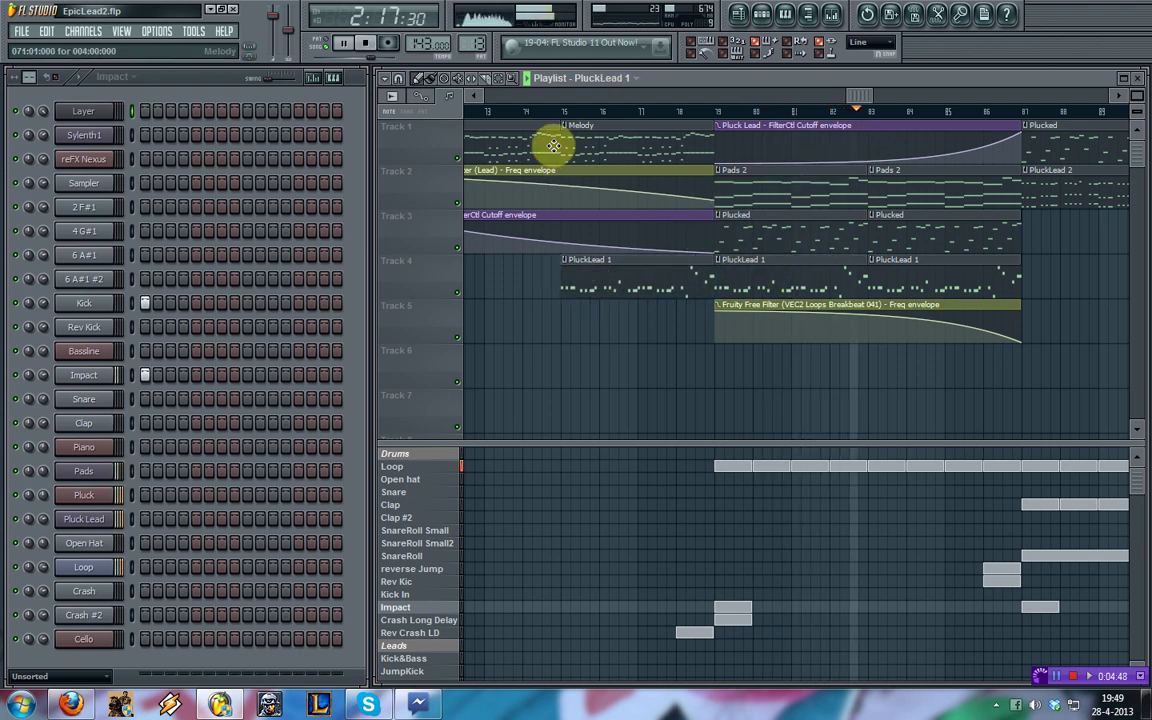
pyautogui.click(542, 113)
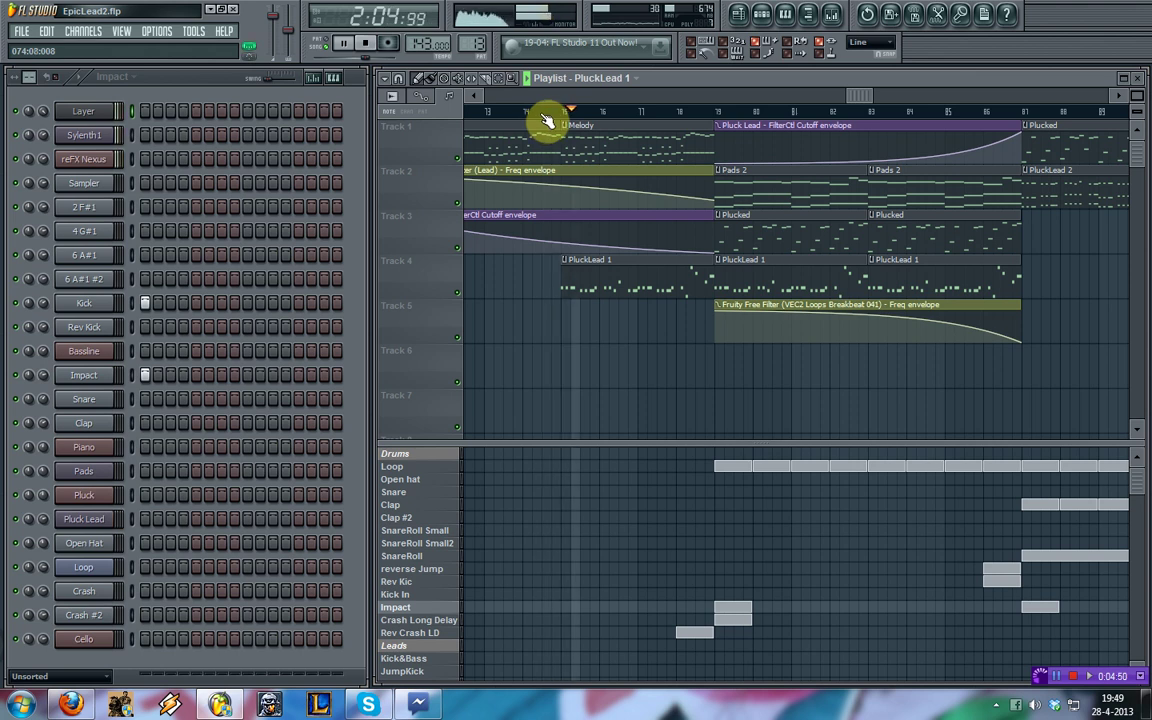
pyautogui.rightClick(572, 285)
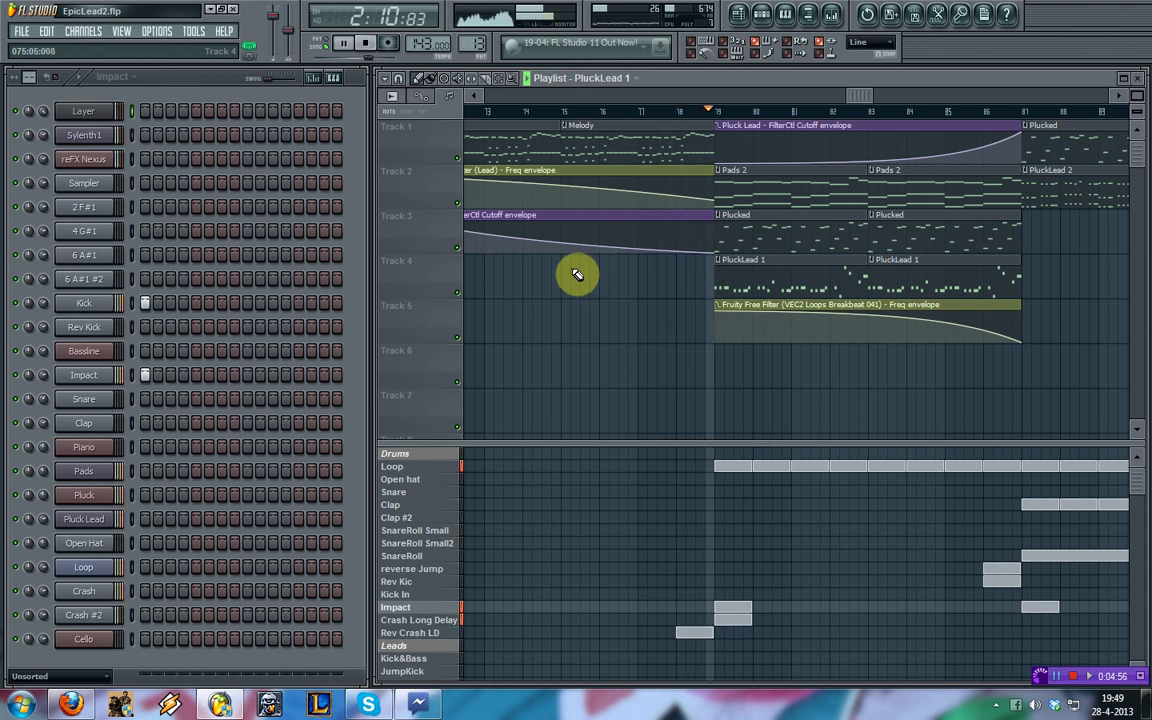
# - Add a Pads 2 clip on Track 4 and a Plucked clip on Track 5 at bar 75, and replay from bar 74
pyautogui.click(739, 200)
pyautogui.moveTo(524, 280); pyautogui.dragTo(578, 289)
pyautogui.click(750, 222)
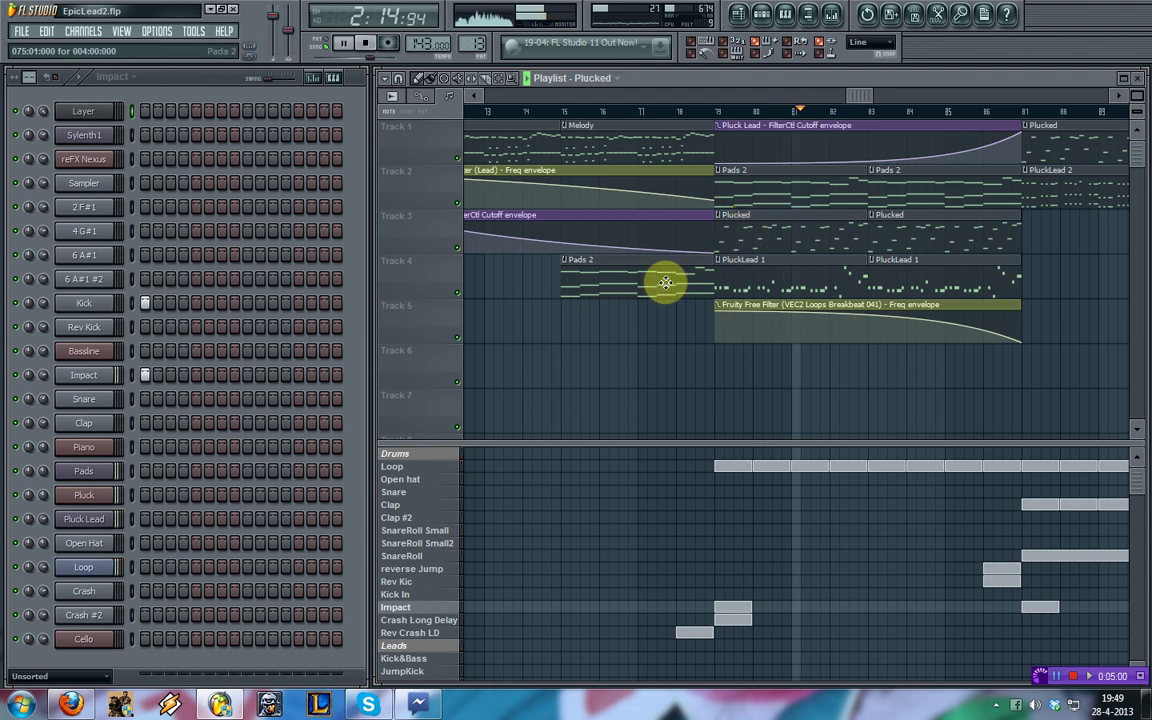
pyautogui.click(567, 337)
pyautogui.click(517, 118)
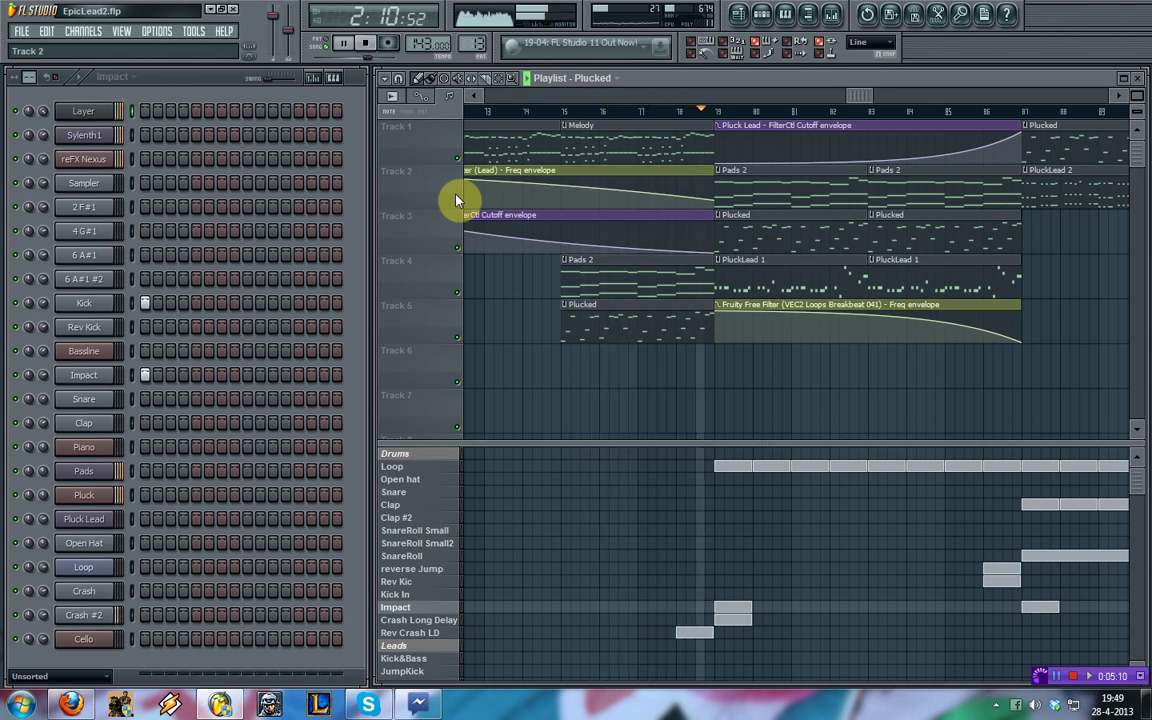
# - Add a second Pads 2 clip on Track 4 and a second Plucked clip on Track 5 at bar 71, playing from bar 66
pyautogui.moveTo(848, 100); pyautogui.dragTo(820, 111)
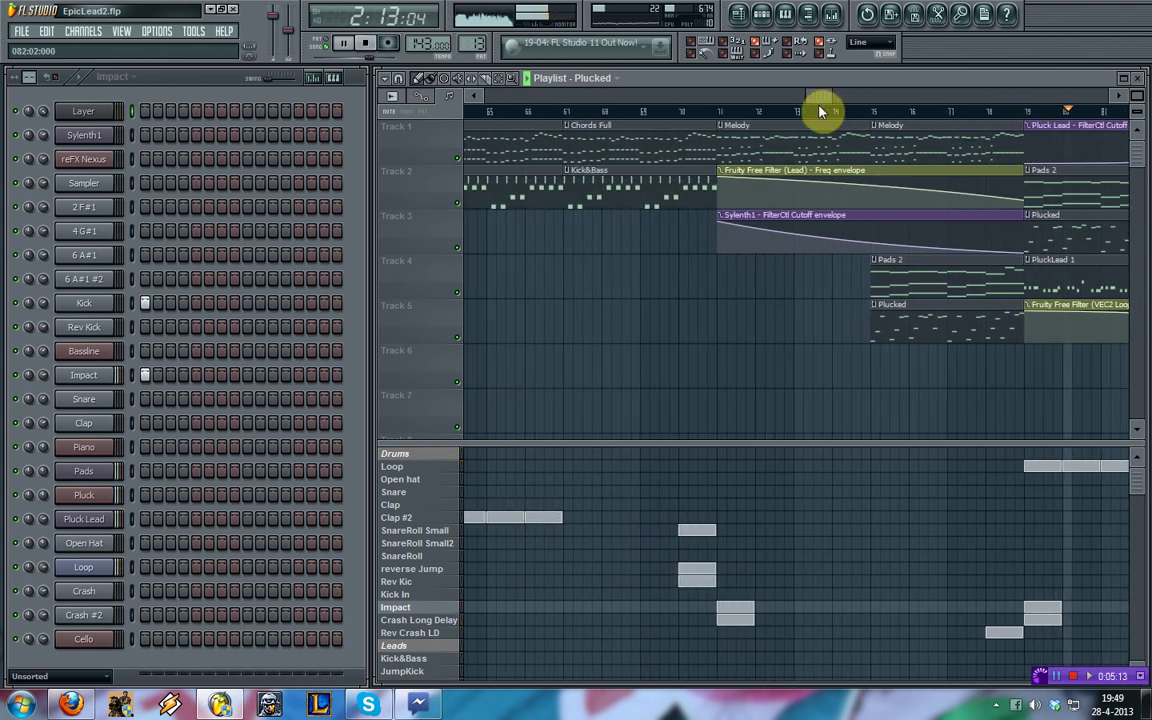
pyautogui.click(538, 112)
pyautogui.click(876, 277)
pyautogui.click(735, 279)
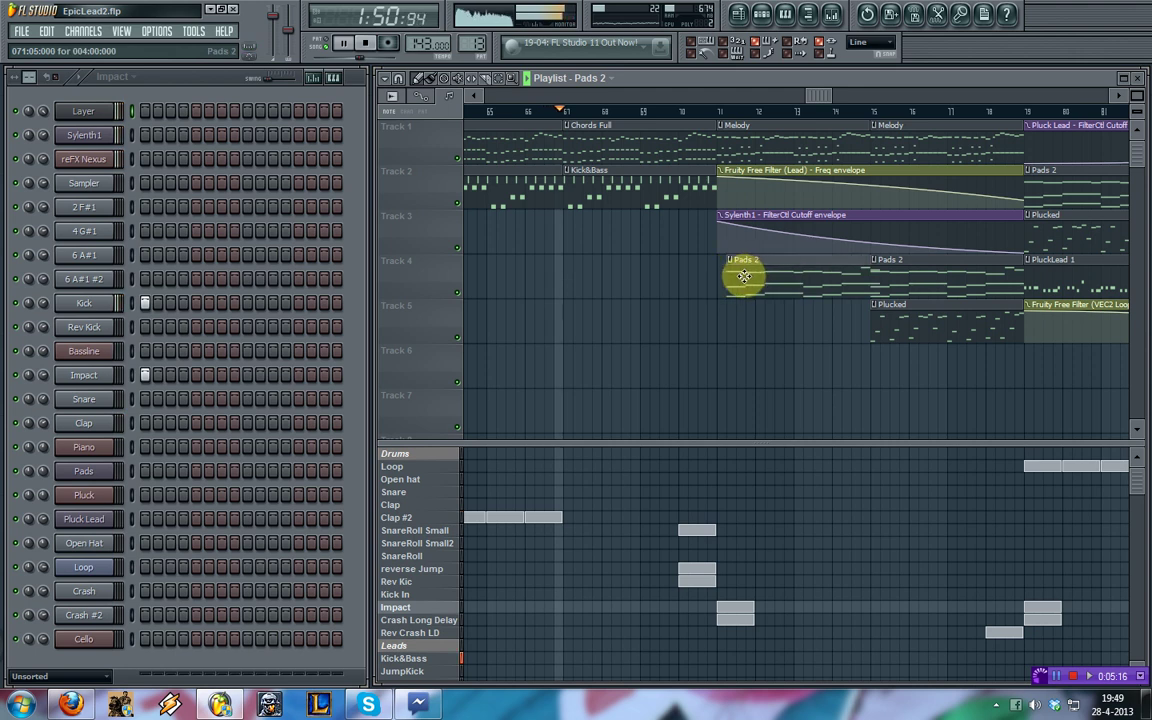
pyautogui.click(910, 315)
pyautogui.click(739, 324)
pyautogui.moveTo(739, 324); pyautogui.dragTo(822, 333)
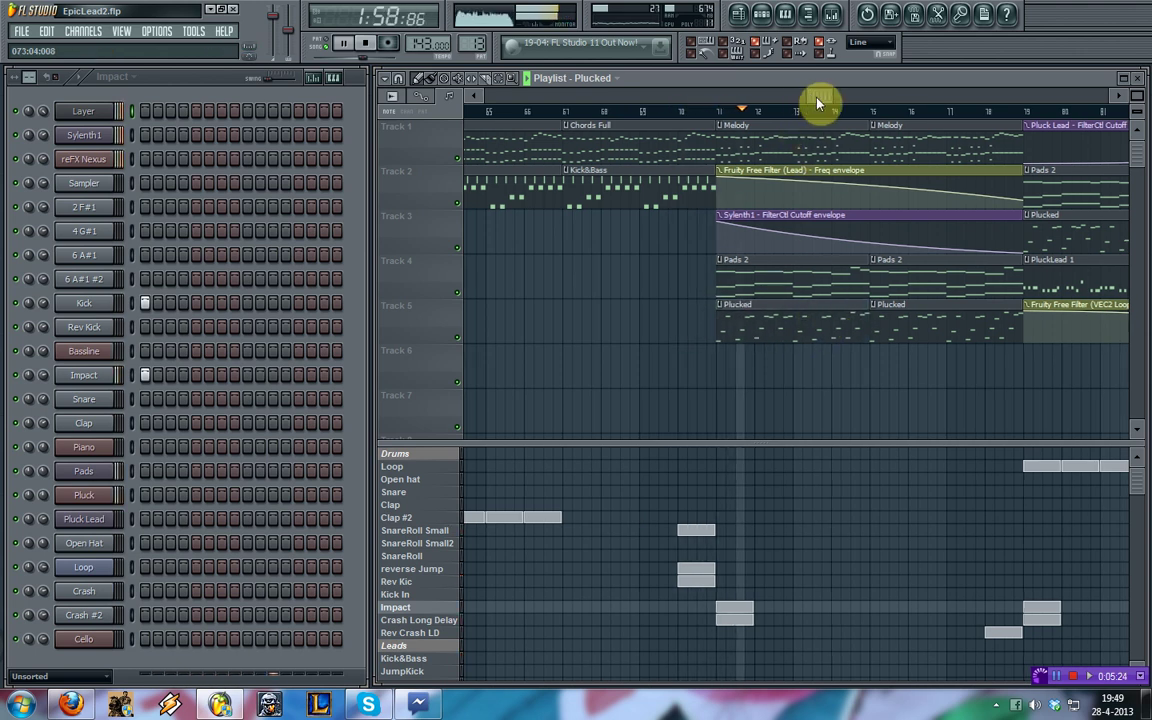
# - Remove the Impact block at bar 79 and save the project
pyautogui.moveTo(818, 96); pyautogui.dragTo(859, 99)
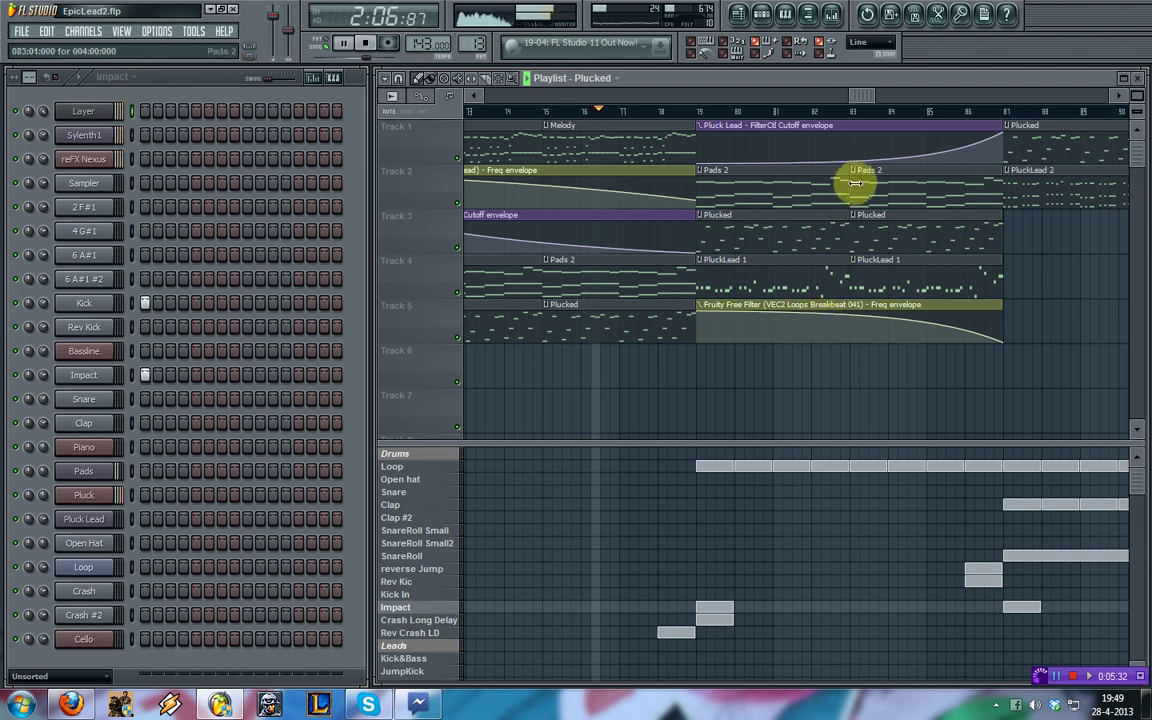
pyautogui.moveTo(885, 100); pyautogui.dragTo(887, 100)
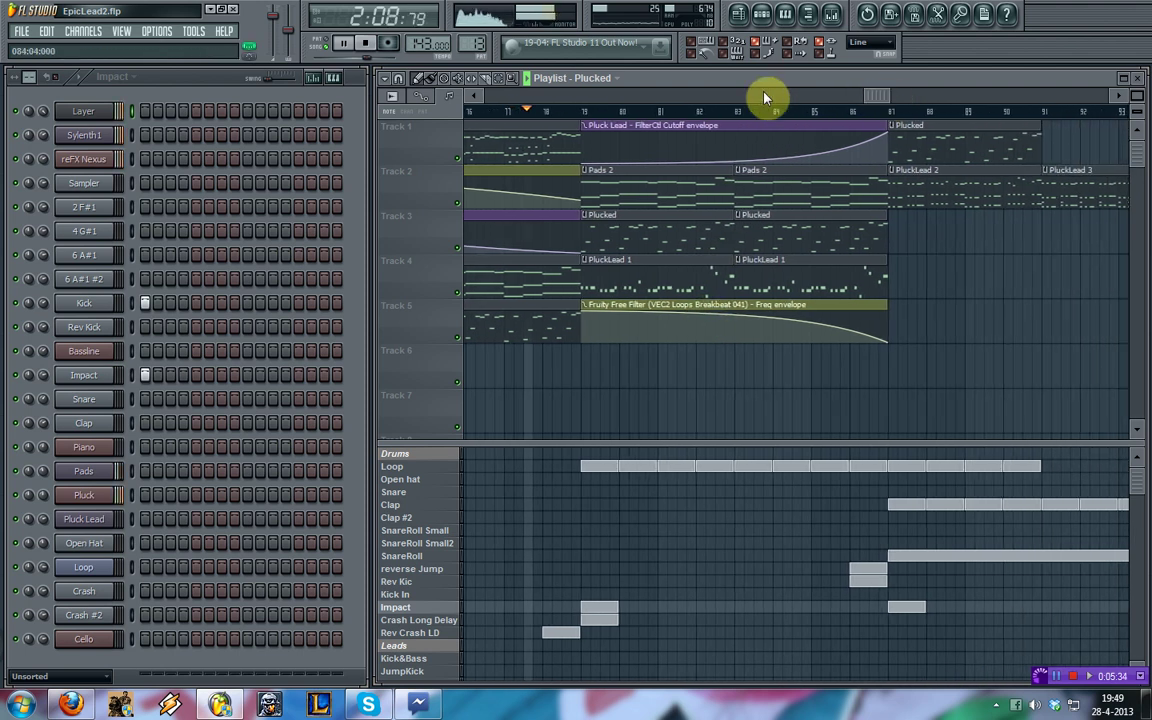
pyautogui.click(20, 28)
pyautogui.click(50, 90)
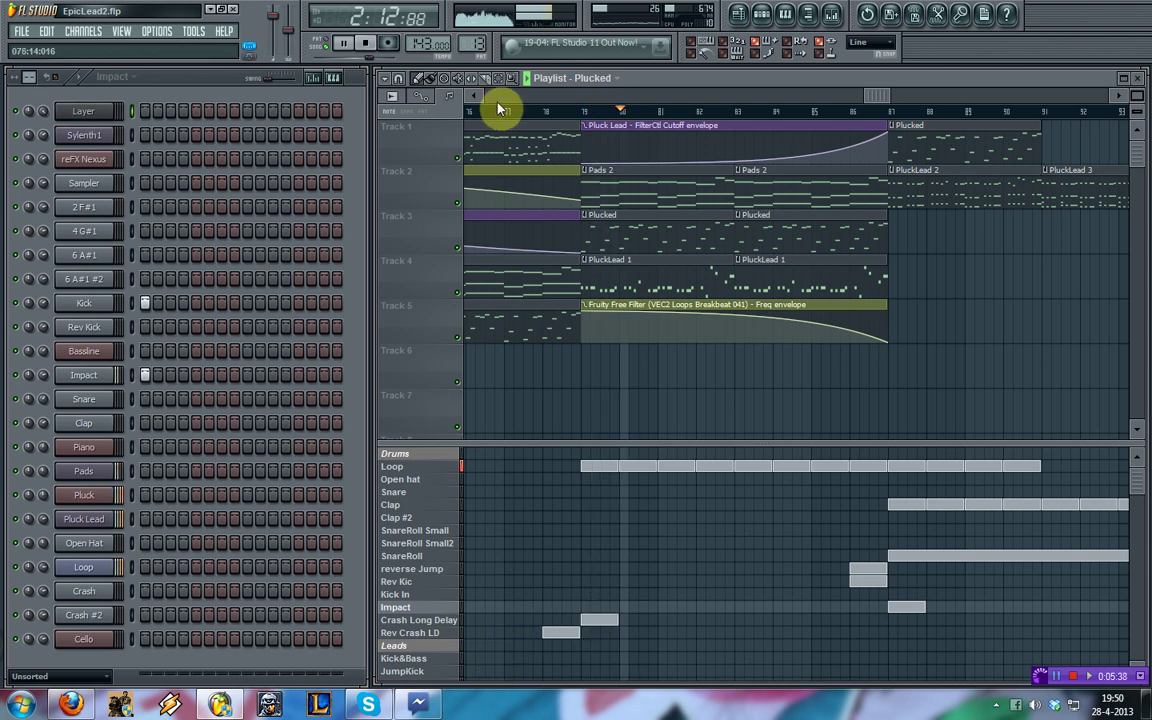
pyautogui.click(20, 30)
pyautogui.click(58, 99)
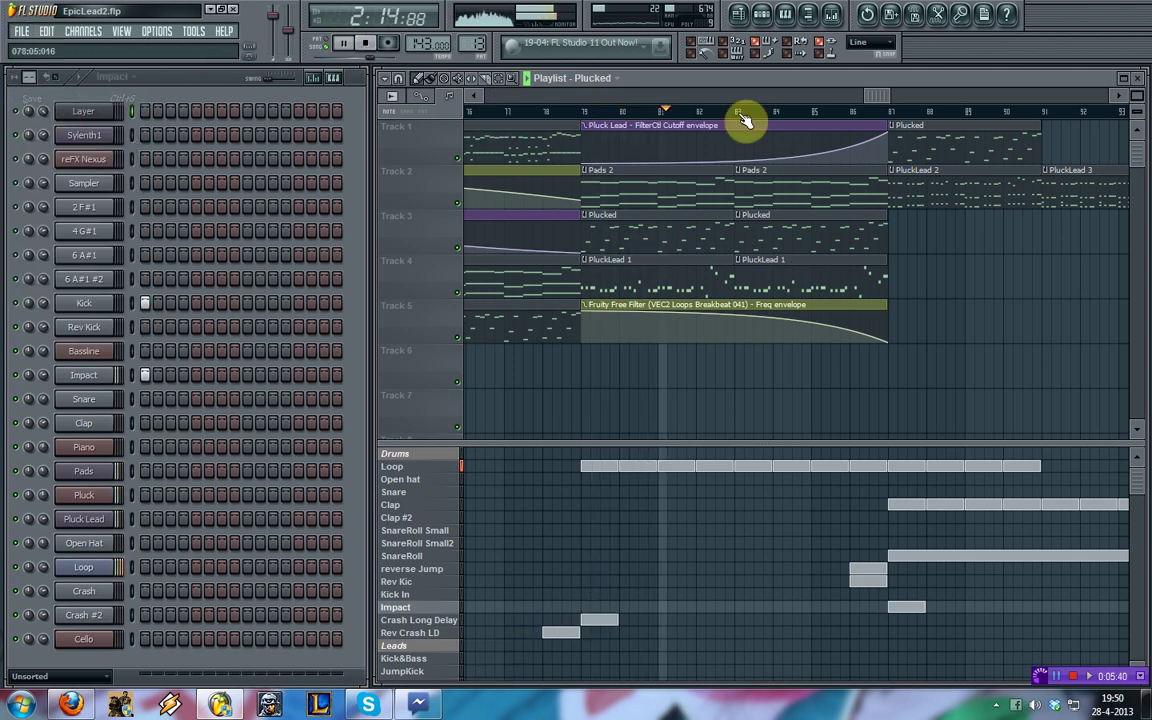
# - Straighten the curve of the Lead filter's Freq envelope between bars 71 and 79 and replay the Melody section
pyautogui.moveTo(878, 103); pyautogui.dragTo(834, 205)
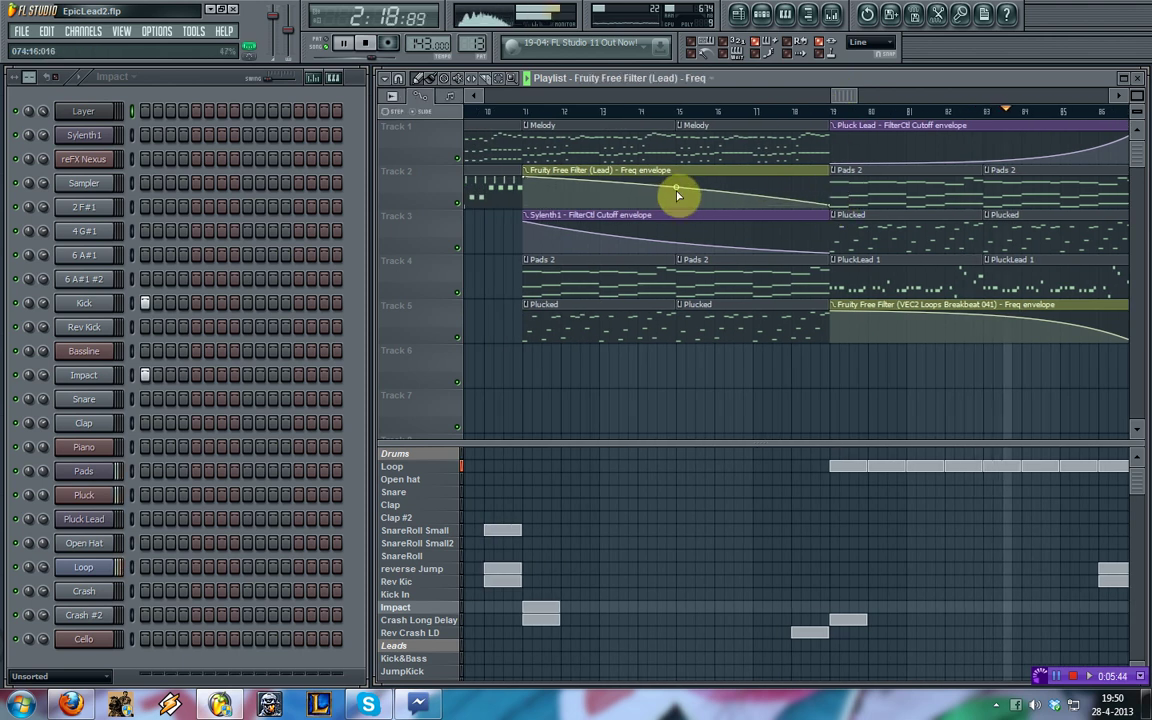
pyautogui.click(544, 118)
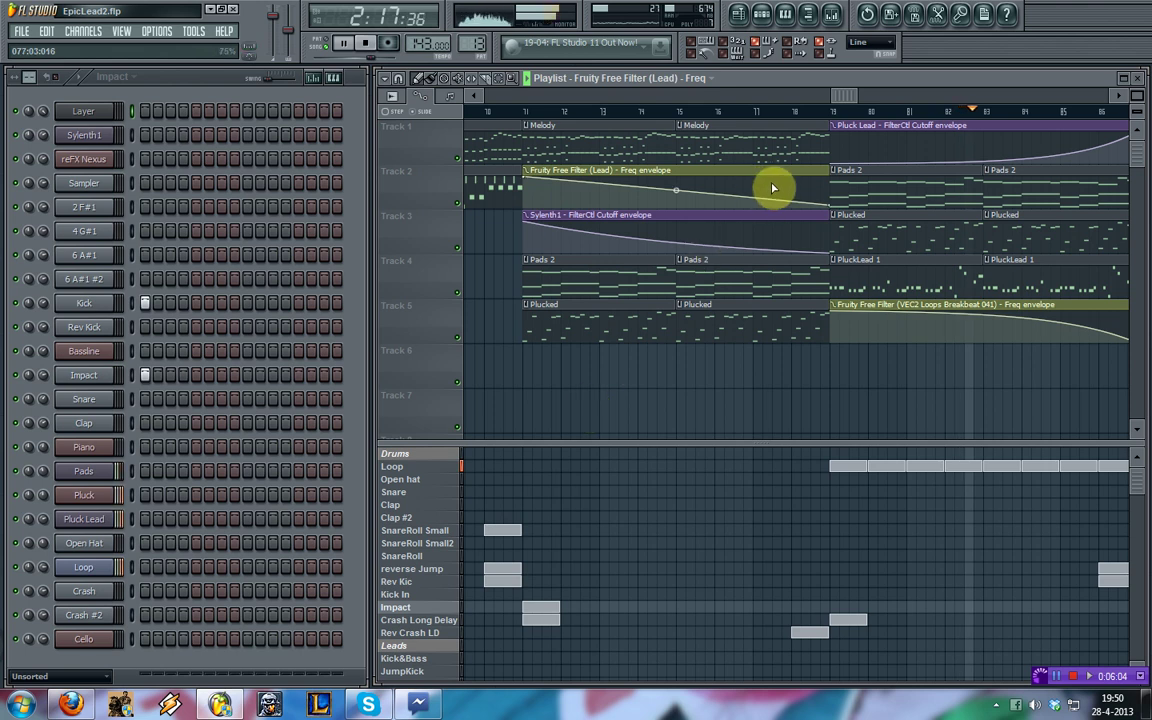
# - Create an automation clip for the Lead track's Fruity Free Filter Freq spanning bars 109 to 117
pyautogui.moveTo(843, 95); pyautogui.dragTo(928, 140)
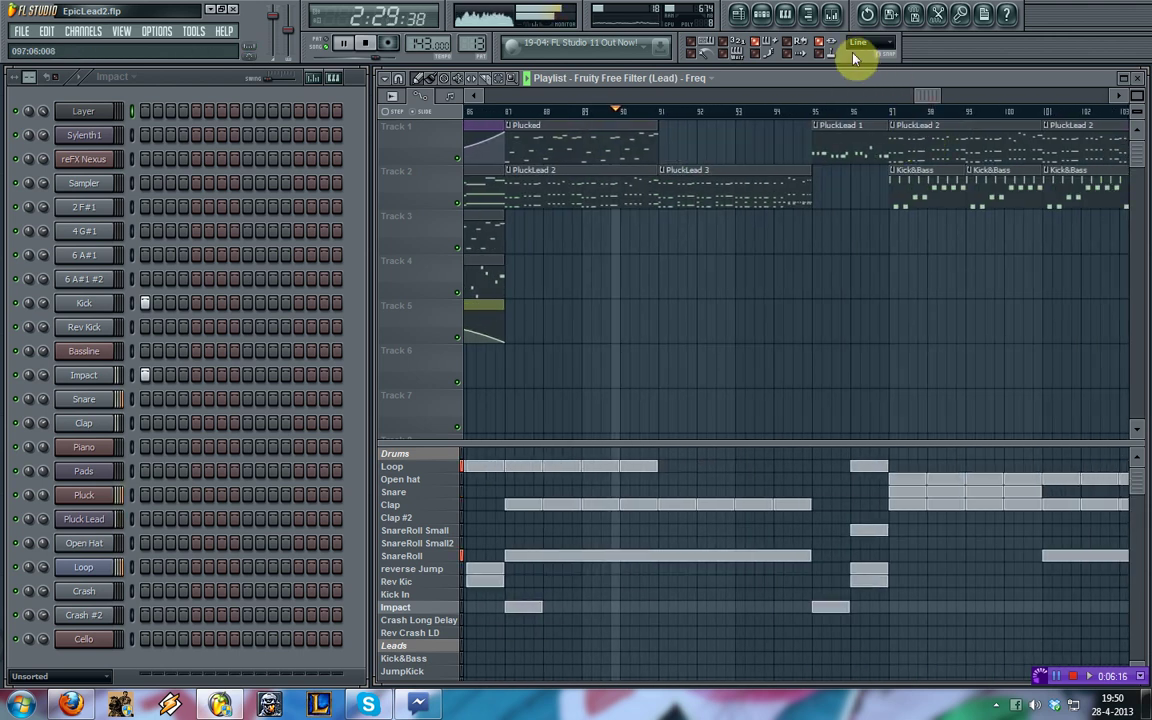
pyautogui.click(834, 17)
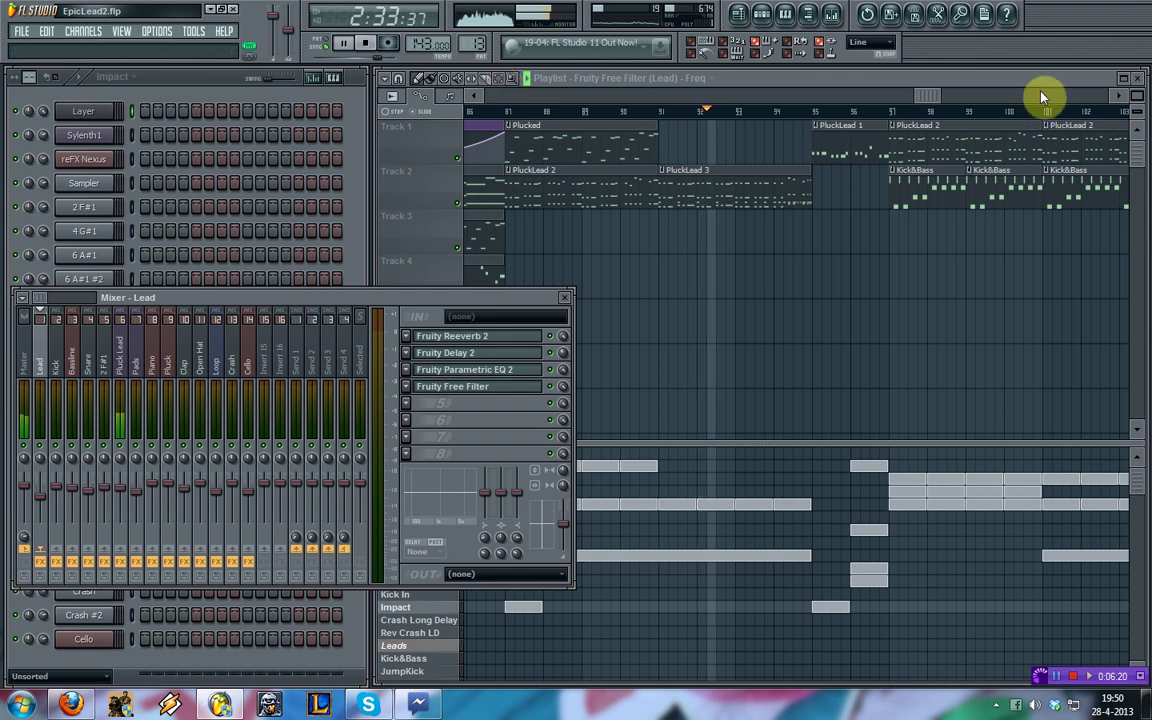
pyautogui.moveTo(930, 96); pyautogui.dragTo(1023, 98)
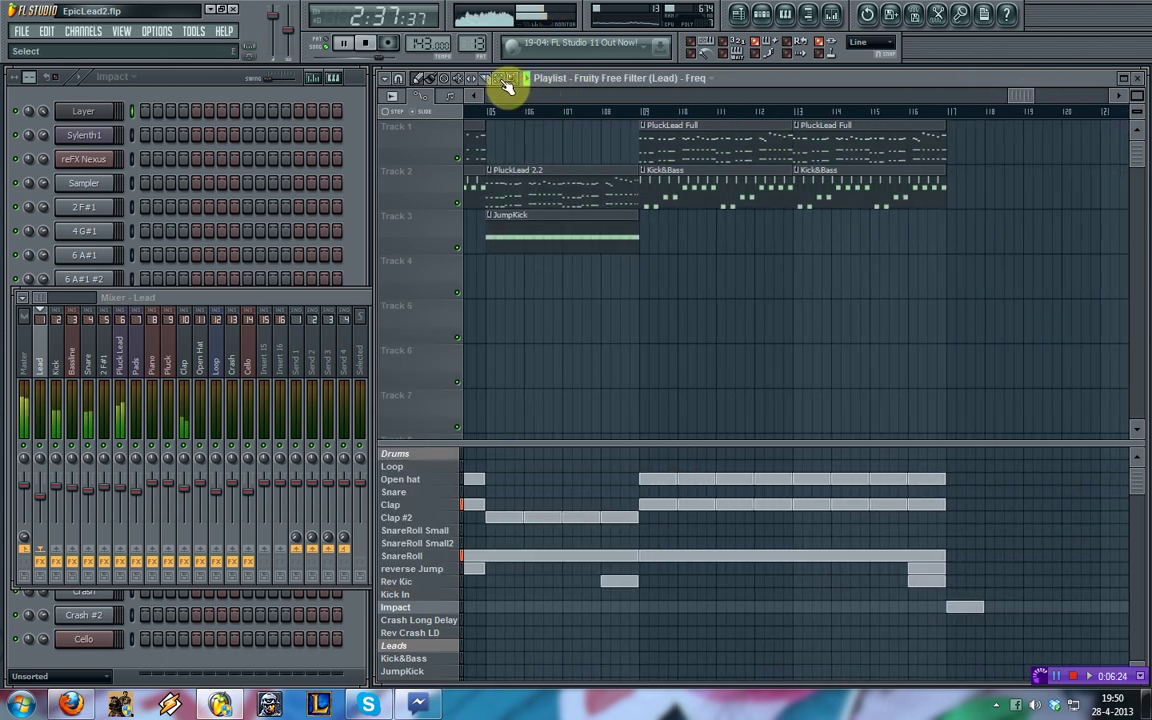
pyautogui.moveTo(648, 118); pyautogui.dragTo(946, 123)
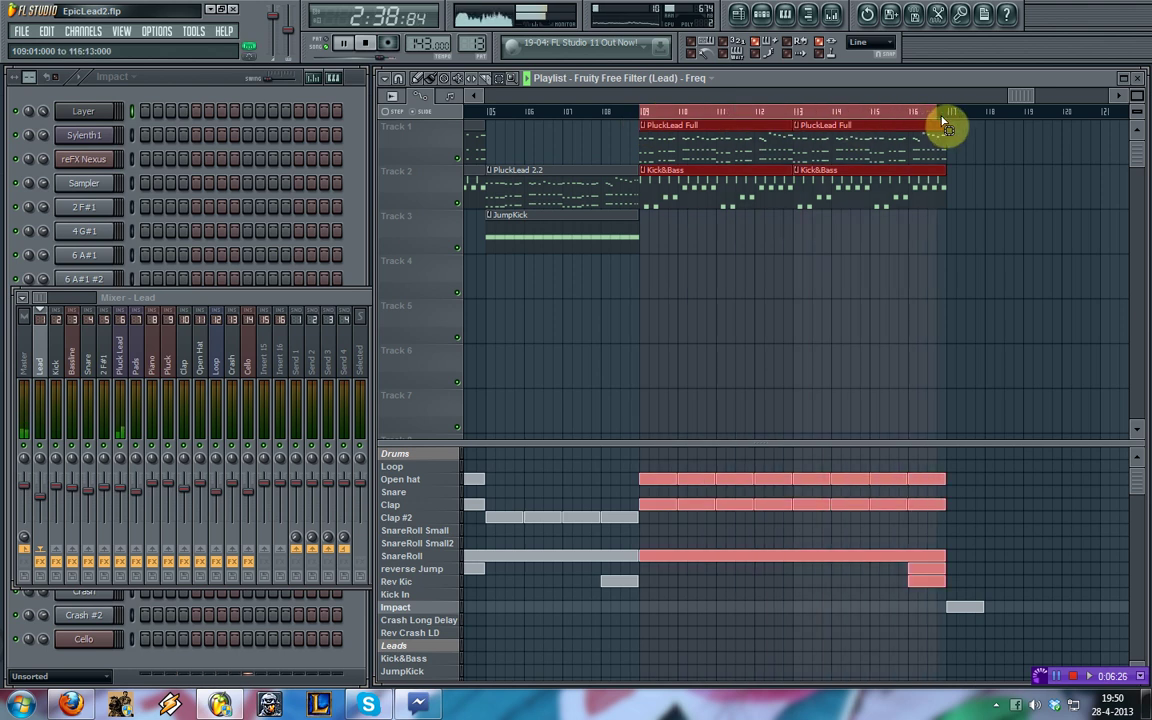
pyautogui.click(245, 303)
pyautogui.click(445, 387)
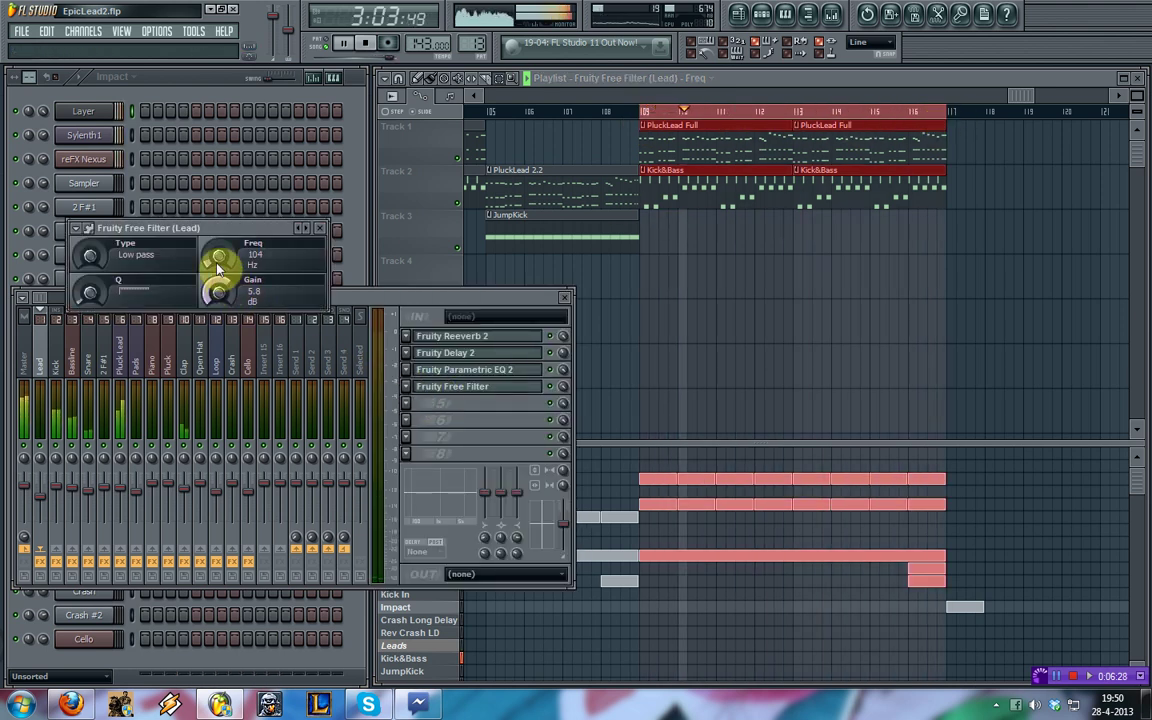
pyautogui.rightClick(218, 260)
pyautogui.click(268, 351)
pyautogui.click(319, 228)
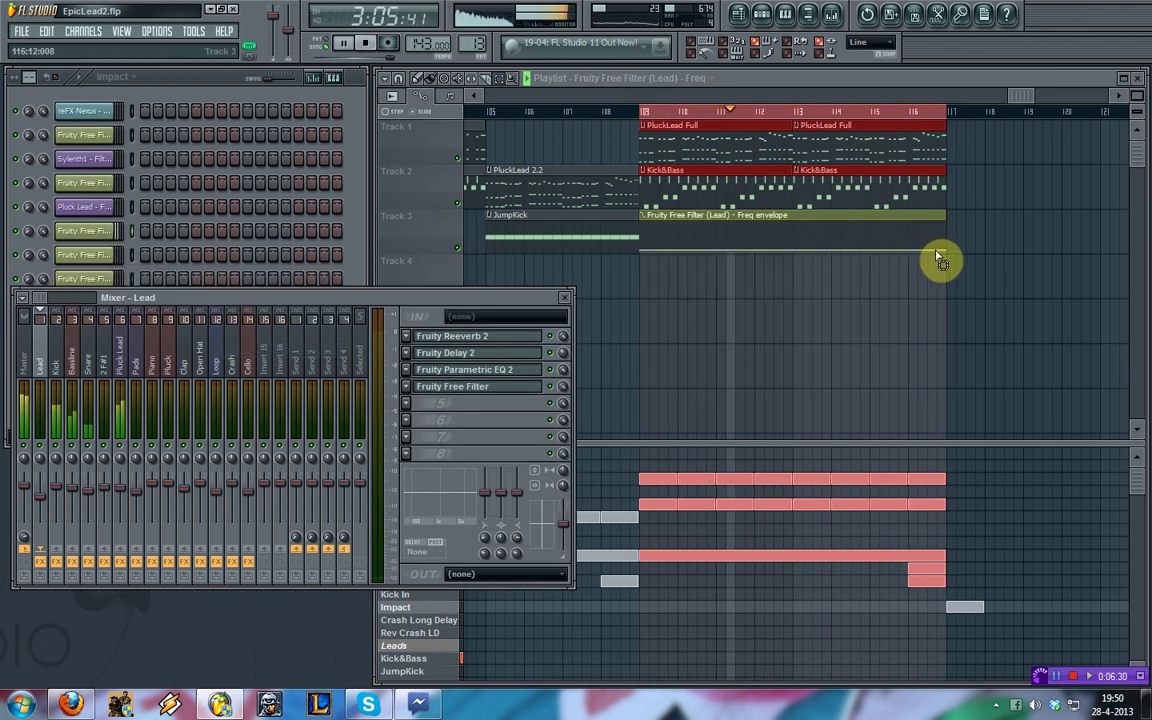
# - Raise the end point of the new Lead filter Freq envelope at bar 117 and close the mixer
pyautogui.click(420, 103)
pyautogui.moveTo(948, 249); pyautogui.dragTo(940, 223)
pyautogui.click(359, 299)
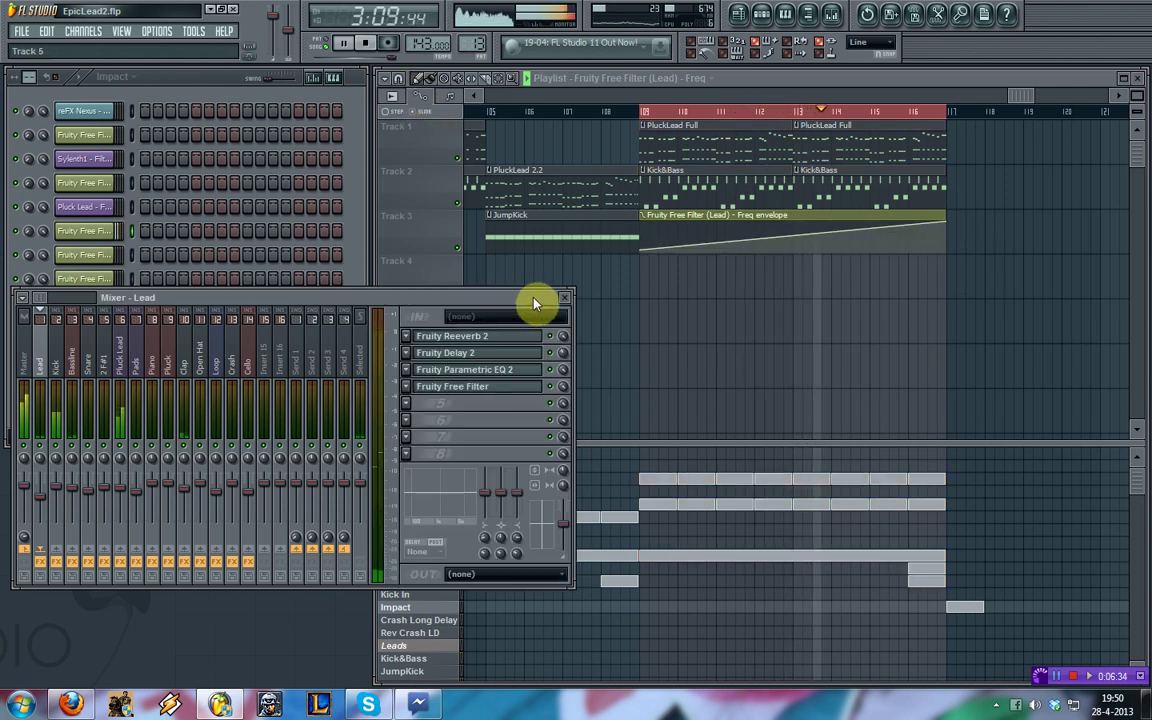
pyautogui.click(564, 298)
# - Create an automation clip for Sylenth1's FilterCtl Cutoff over bars 109 to 117 and close the synth window
pyautogui.click(108, 437)
pyautogui.click(90, 442)
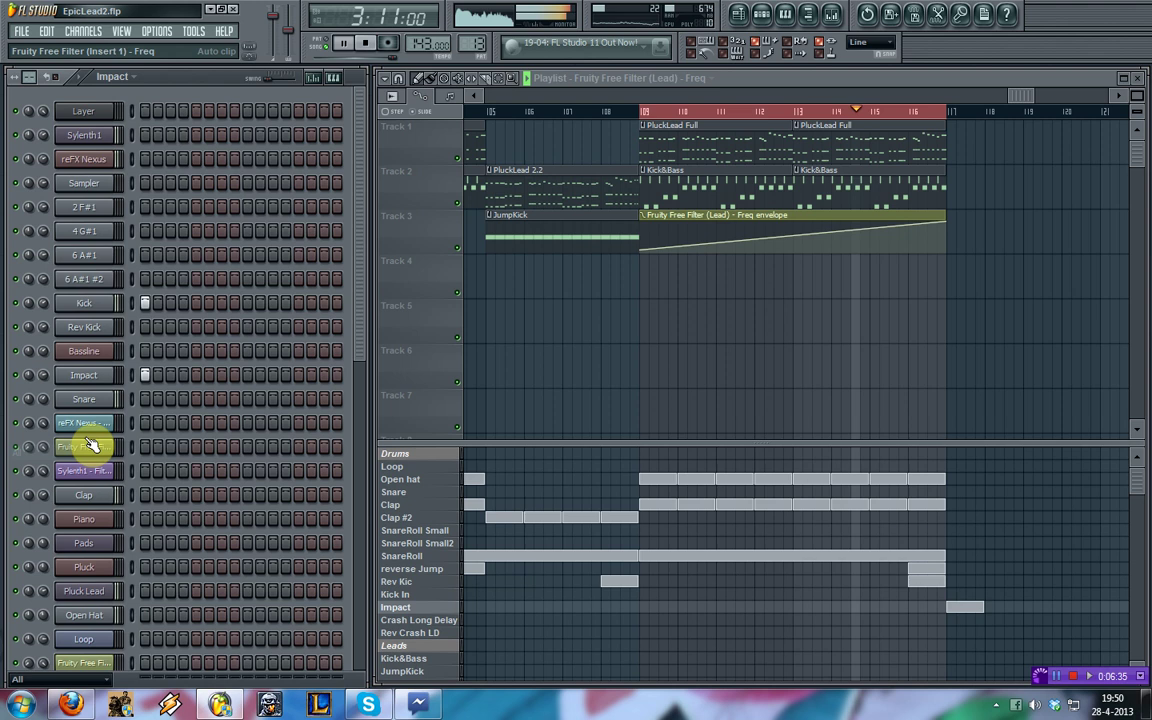
pyautogui.click(90, 136)
pyautogui.click(192, 31)
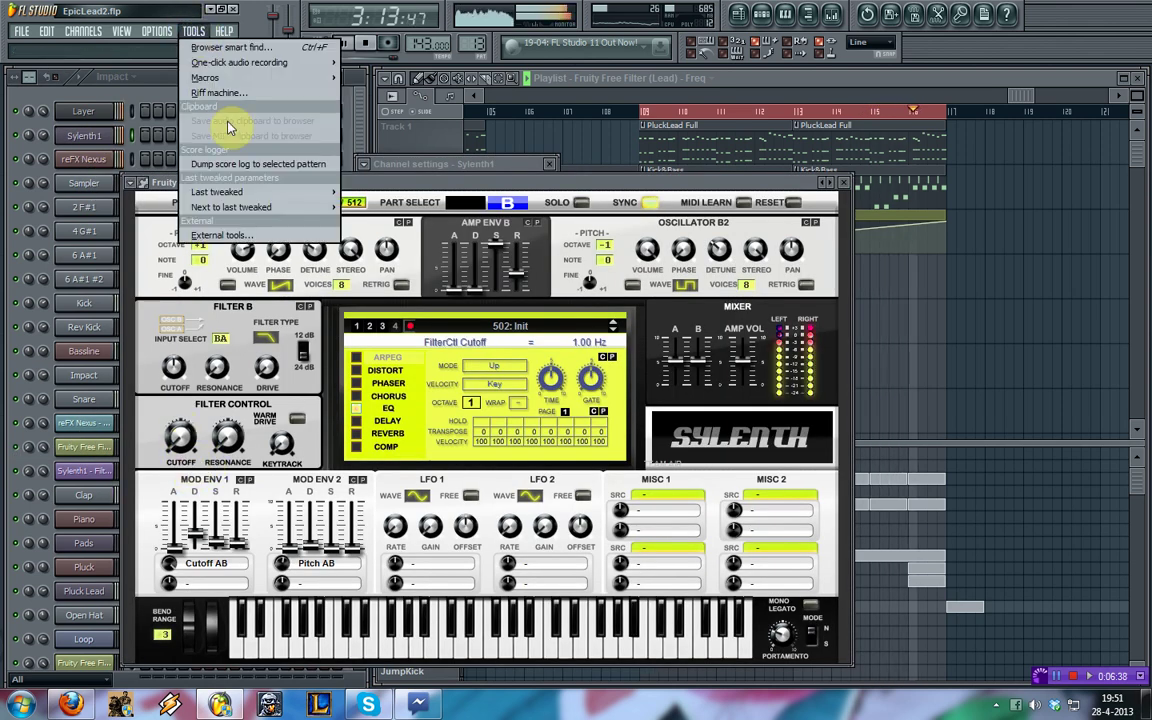
pyautogui.moveTo(240, 191)
pyautogui.click(405, 264)
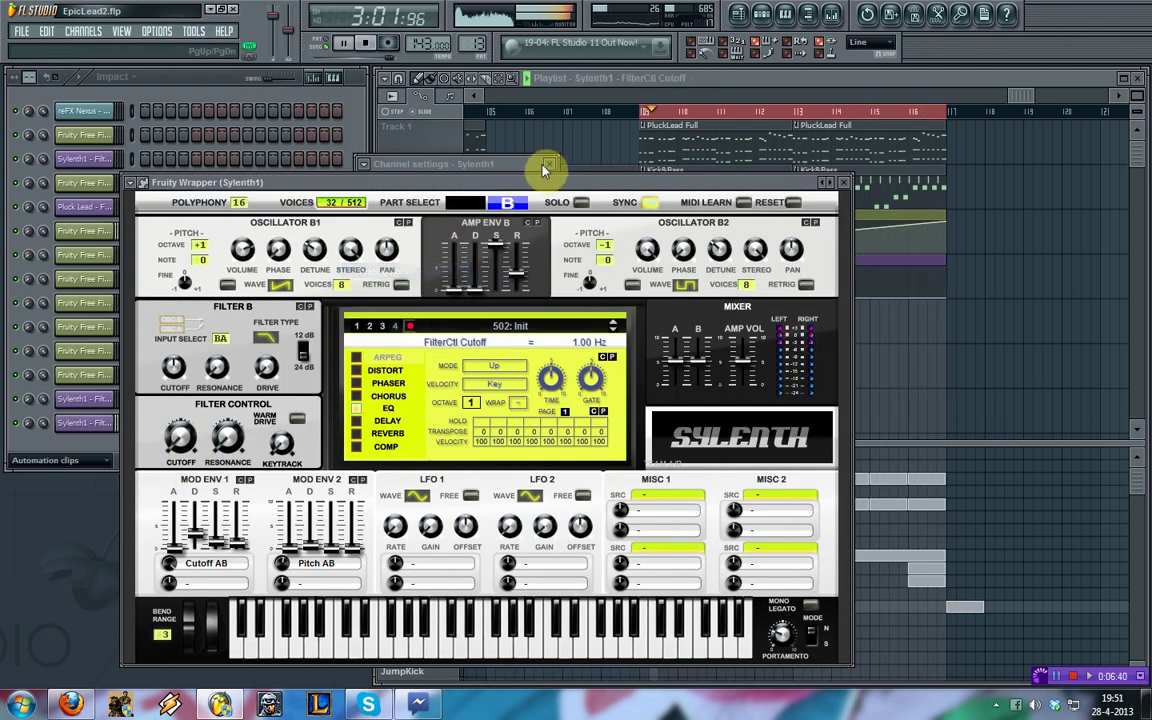
pyautogui.click(852, 186)
# - Raise the Sylenth1 cutoff envelope's end point, bend both new filter envelopes upward and clear the time selection
pyautogui.moveTo(942, 300); pyautogui.dragTo(948, 258)
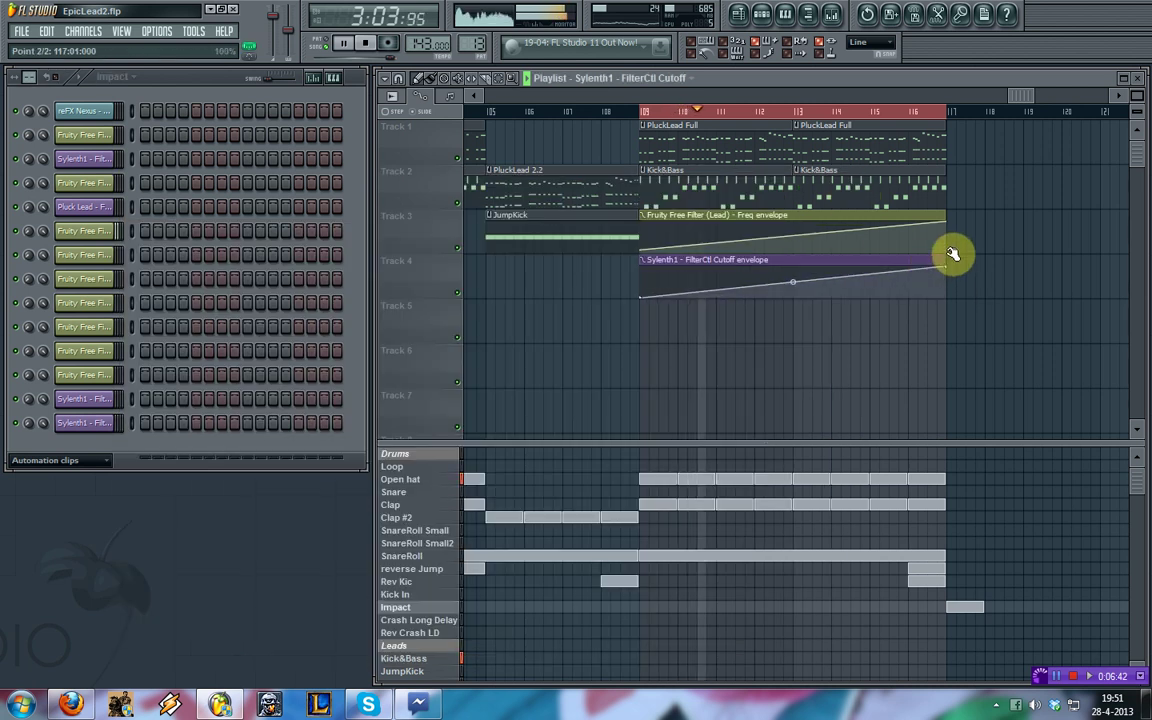
pyautogui.moveTo(793, 282); pyautogui.dragTo(787, 226)
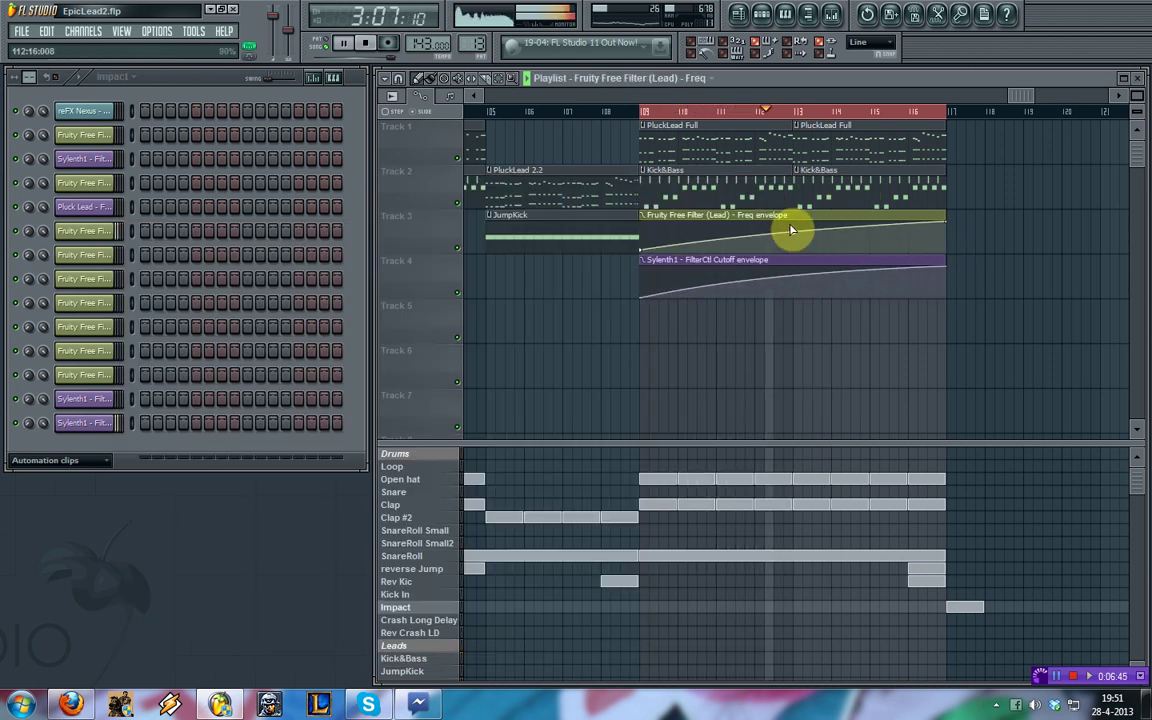
pyautogui.rightClick(680, 112)
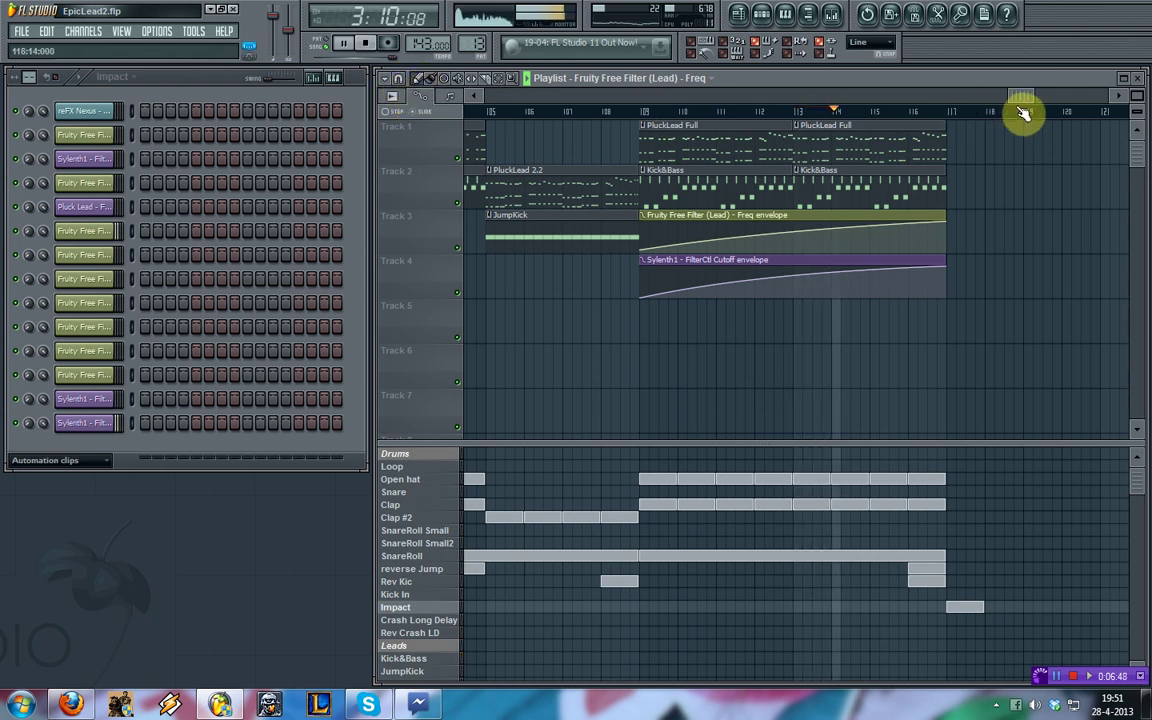
# - Shorten both new filter envelopes to four bars and move them to bar 105, with Cutoff on Track 4 and Freq on Track 5
pyautogui.moveTo(948, 222); pyautogui.dragTo(792, 214)
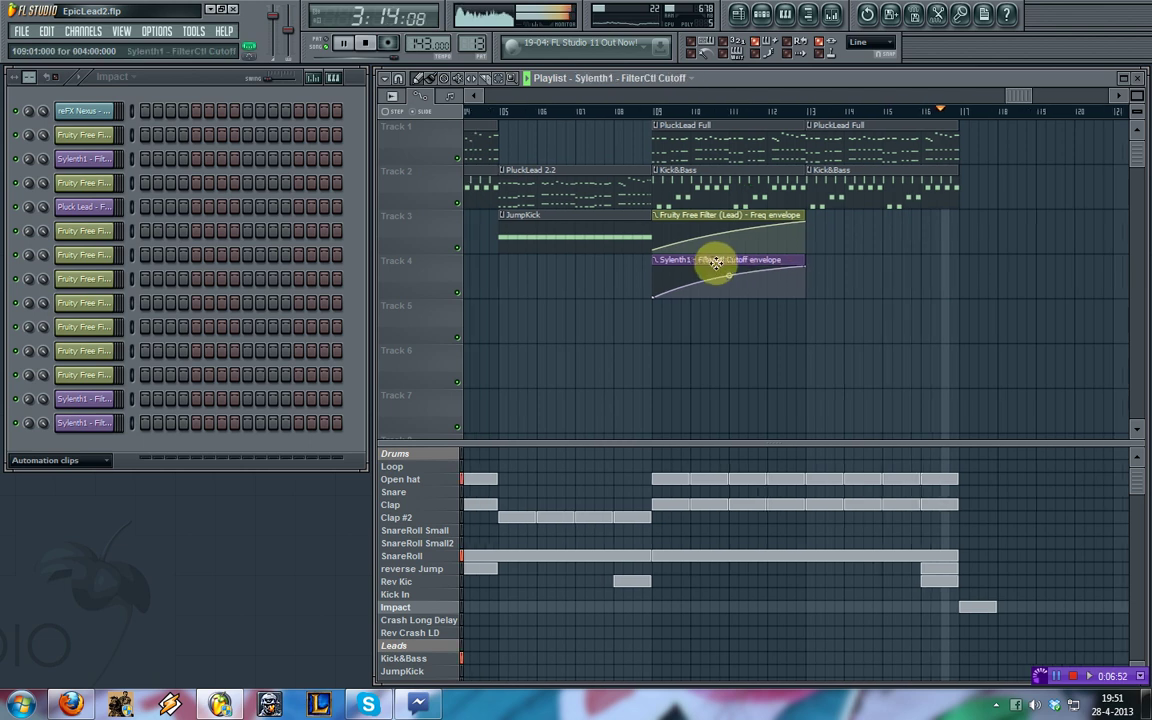
pyautogui.moveTo(704, 265); pyautogui.dragTo(565, 260)
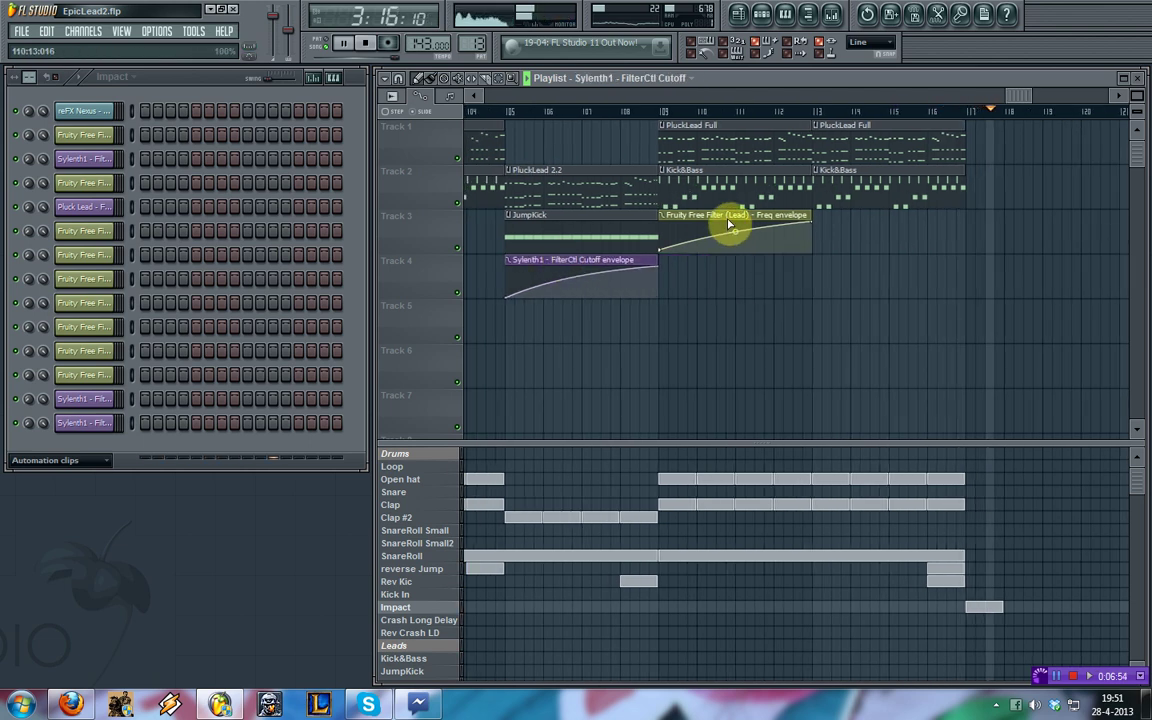
pyautogui.moveTo(728, 226); pyautogui.dragTo(606, 320)
# - Pick a pluck pattern from the pattern list and open its Pluck Lead notes in the piano roll
pyautogui.click(389, 587)
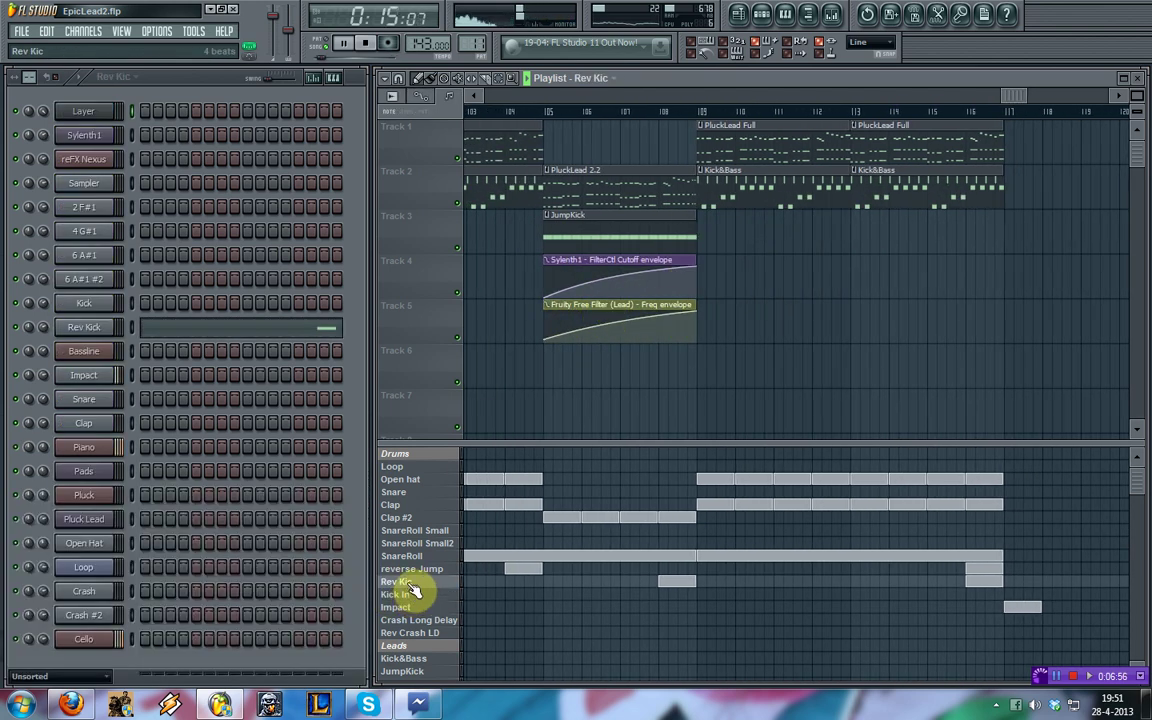
pyautogui.scroll(-10, 410, 578)
pyautogui.scroll(-5, 420, 570)
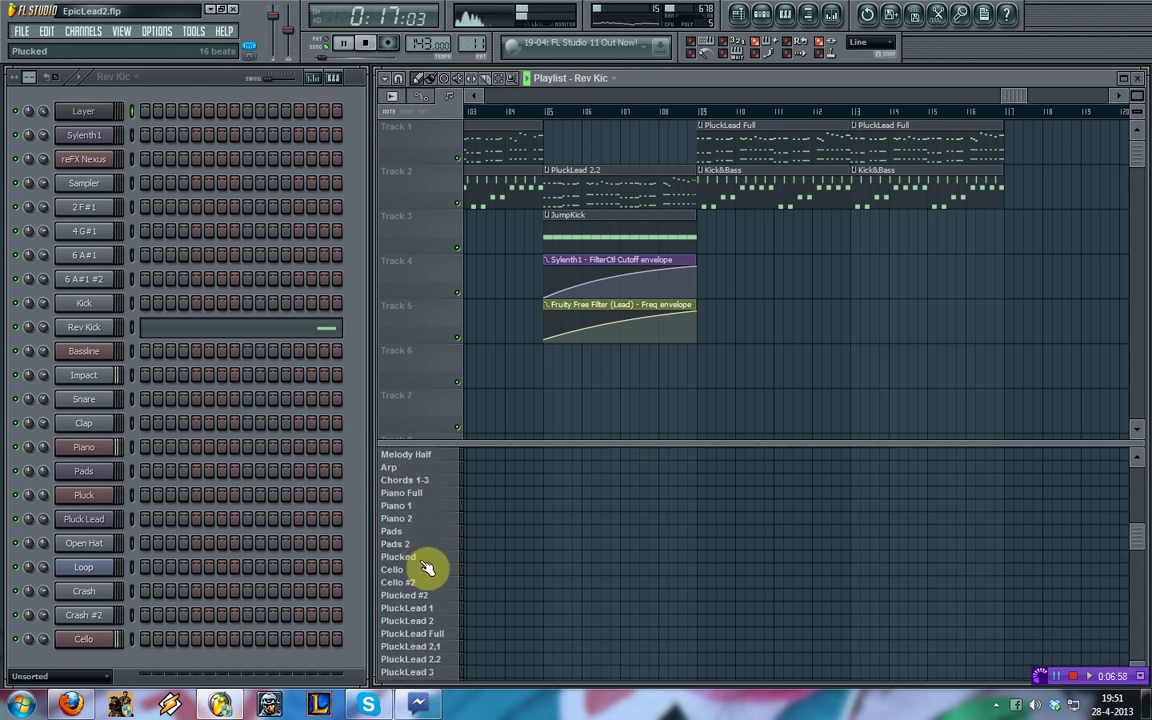
pyautogui.click(436, 595)
pyautogui.click(224, 513)
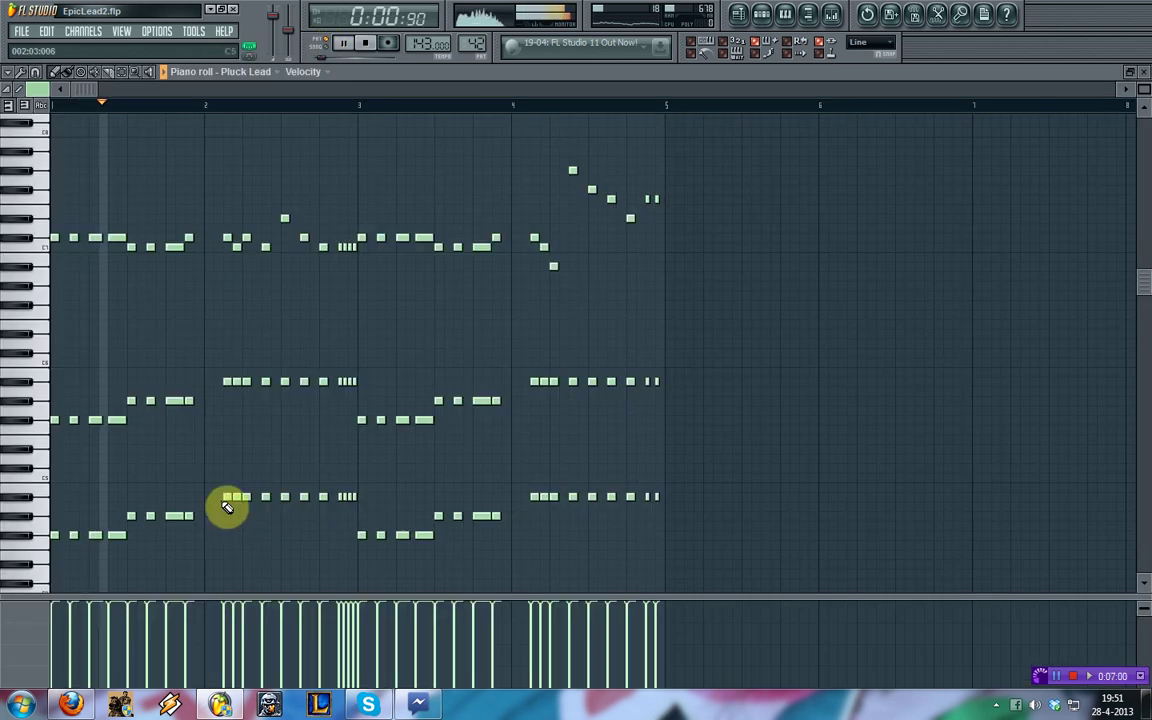
# - Copy the upper melody notes from Pluck Lead into the Layer channel of pattern PluckLead 2.2 and close the piano roll
pyautogui.moveTo(798, 320); pyautogui.dragTo(8, 158)
pyautogui.click(1144, 72)
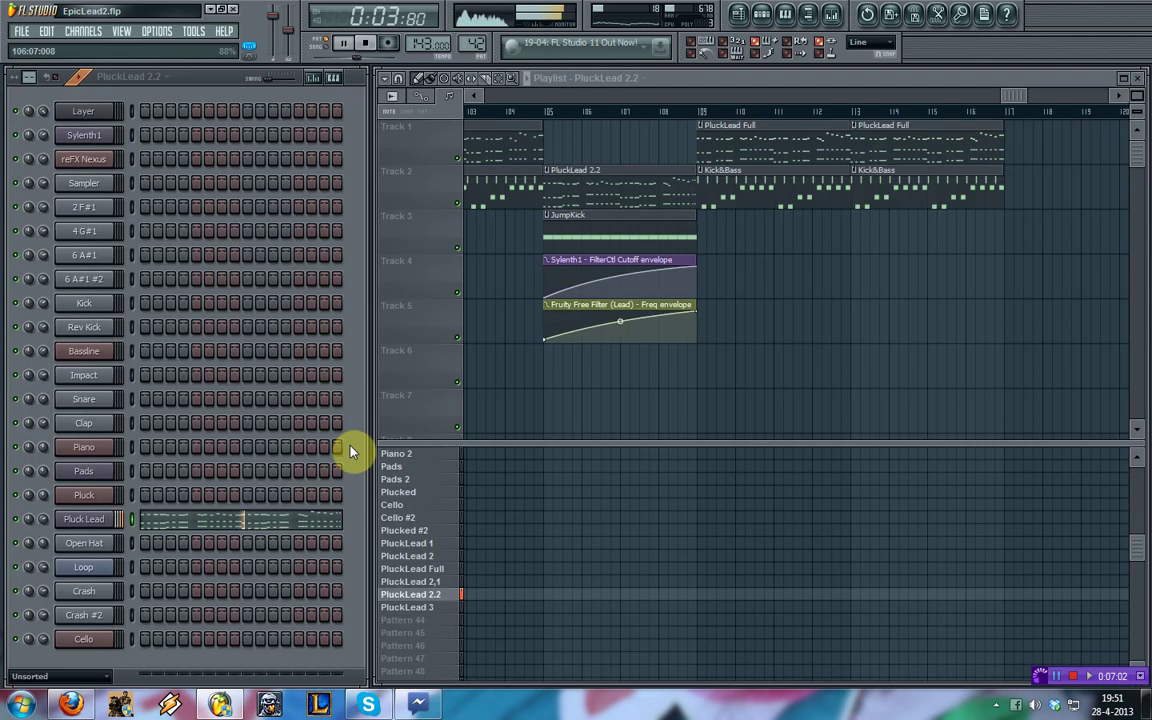
pyautogui.rightClick(92, 113)
pyautogui.click(145, 119)
pyautogui.hotkey('ctrl', 'v')
pyautogui.scroll(3, 615, 228)
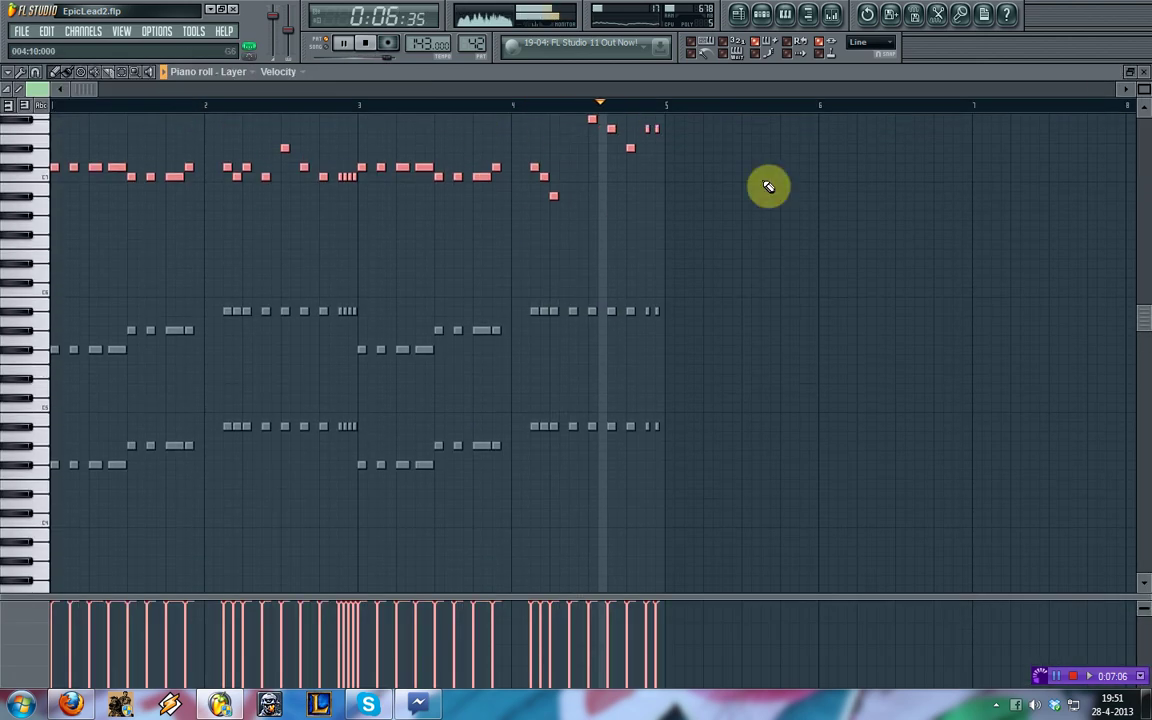
pyautogui.click(1144, 72)
# - Check patterns PluckLead 3 and PluckLead Full, view the latter's Layer notes, and play the song from around bar 104
pyautogui.click(434, 607)
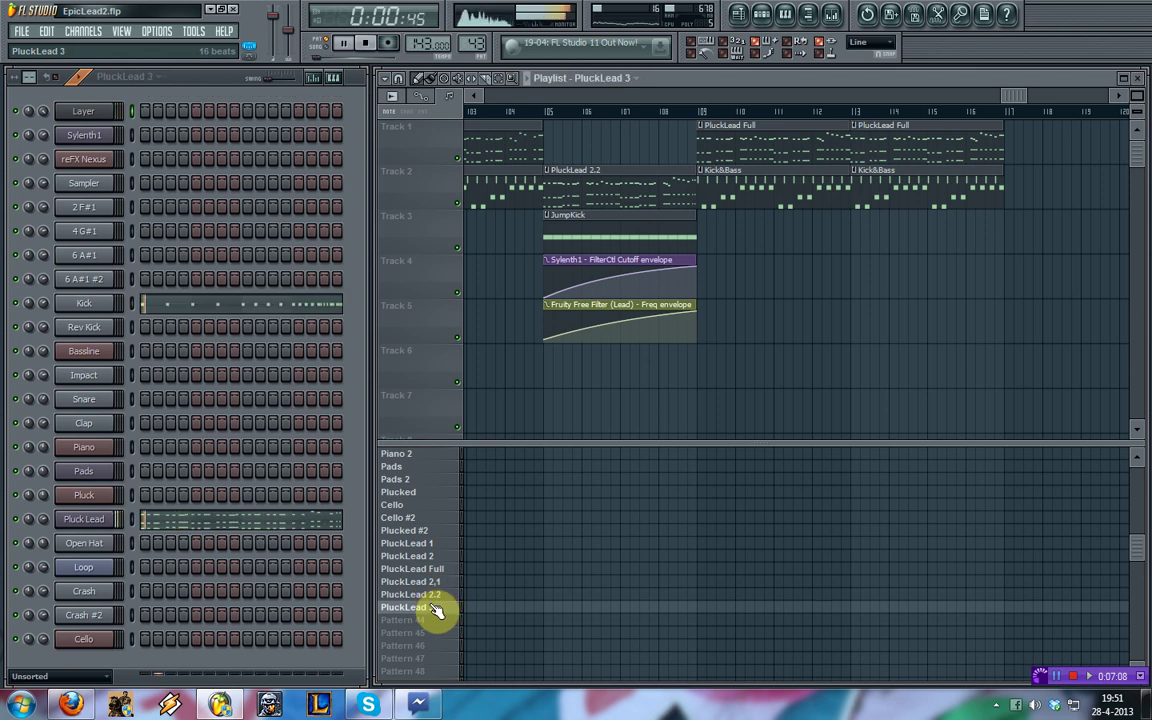
pyautogui.click(442, 569)
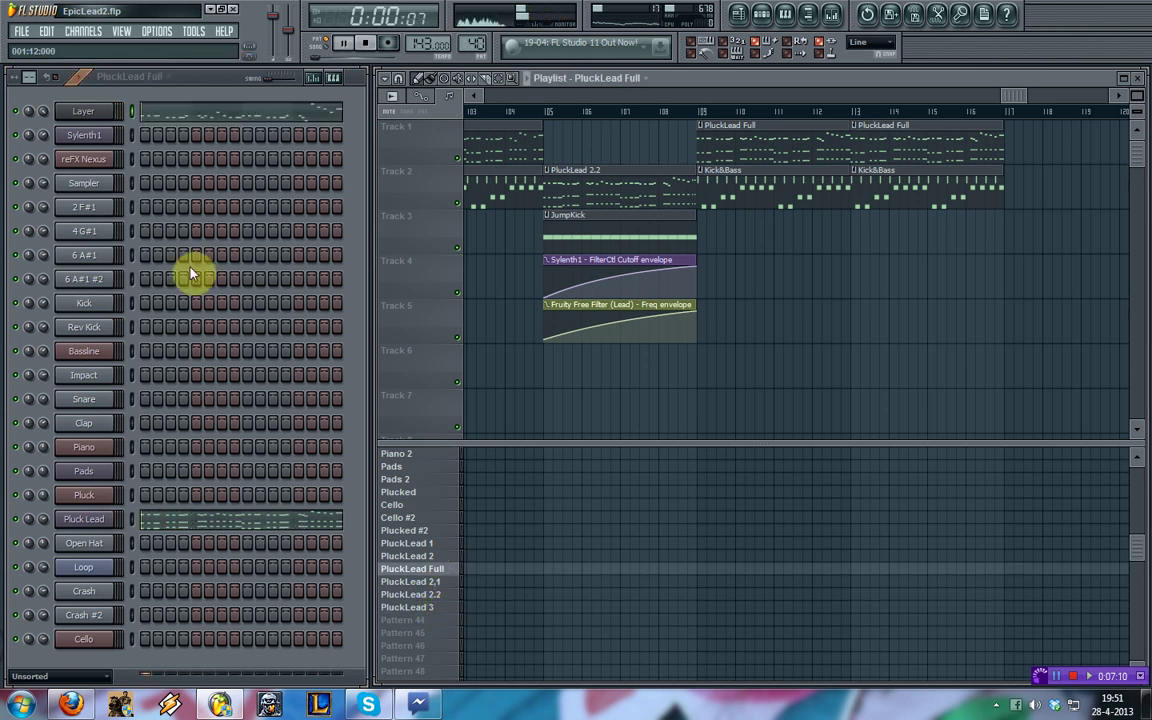
pyautogui.click(160, 113)
pyautogui.click(1144, 72)
pyautogui.click(365, 41)
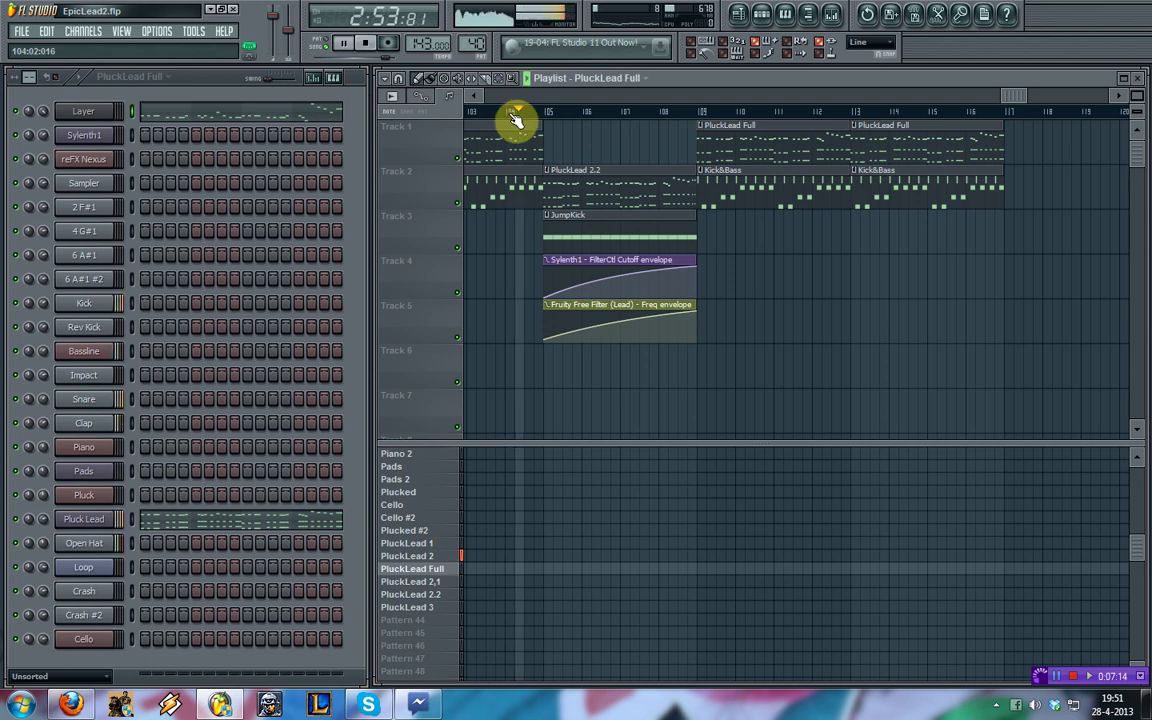
# - Compare PluckLead 3 with PluckLead 2.2, and audition the bar 105 section with the Pluck Lead channel muted
pyautogui.click(436, 607)
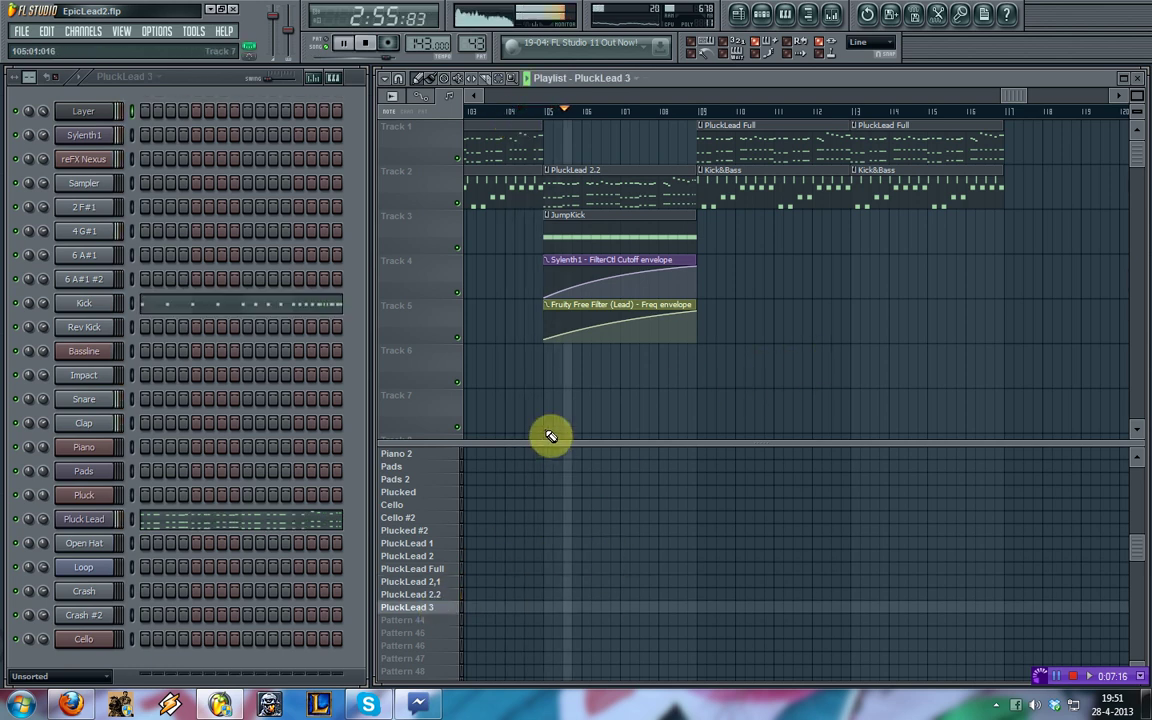
pyautogui.click(430, 597)
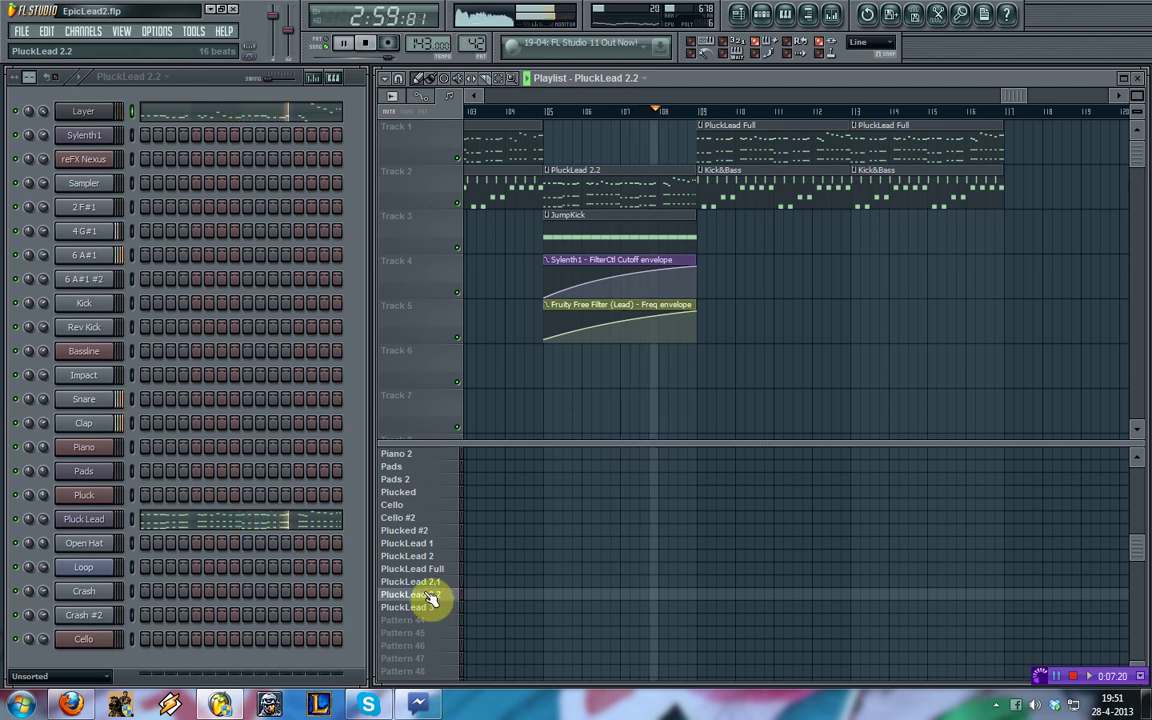
pyautogui.click(17, 521)
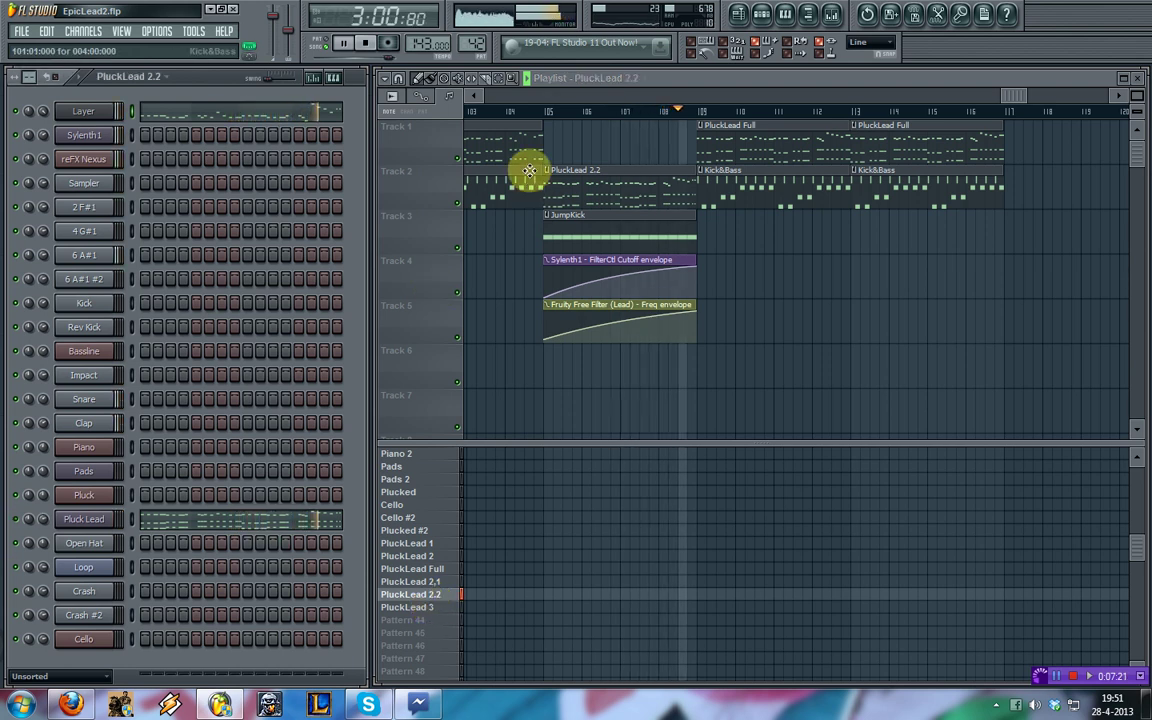
pyautogui.click(541, 114)
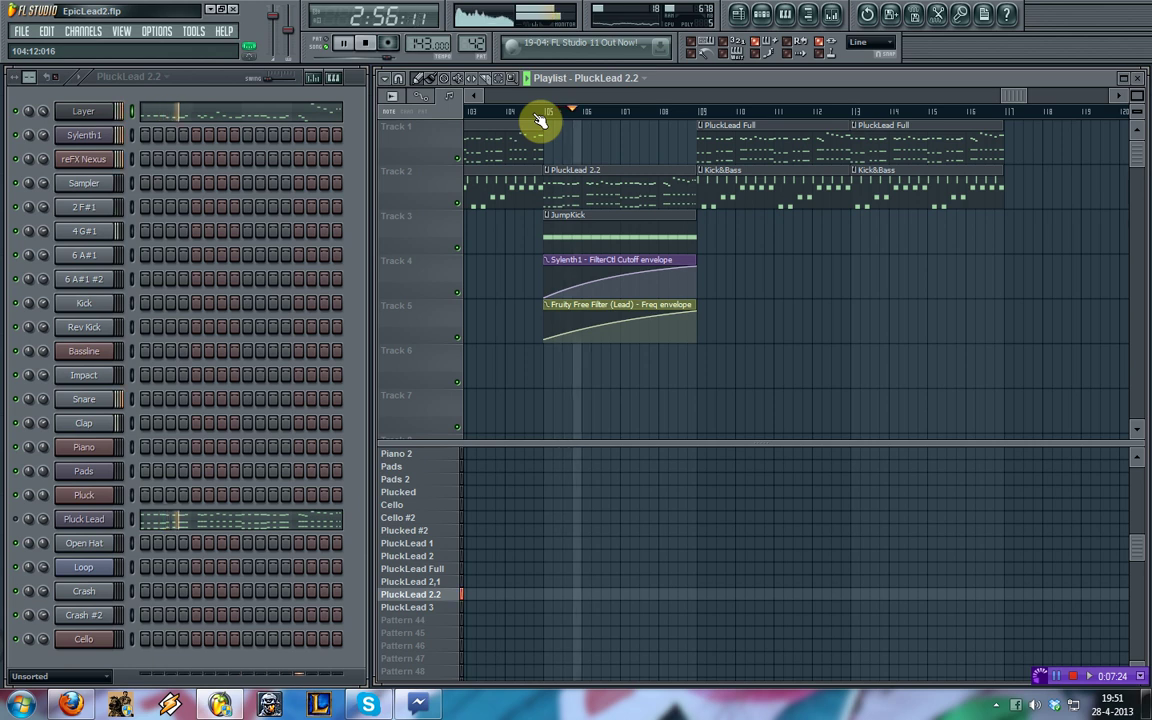
# - Bend the Sylenth1 cutoff and Fruity Free Filter Freq envelopes downward for a slower rise and replay from around bar 103
pyautogui.moveTo(620, 275); pyautogui.dragTo(620, 297)
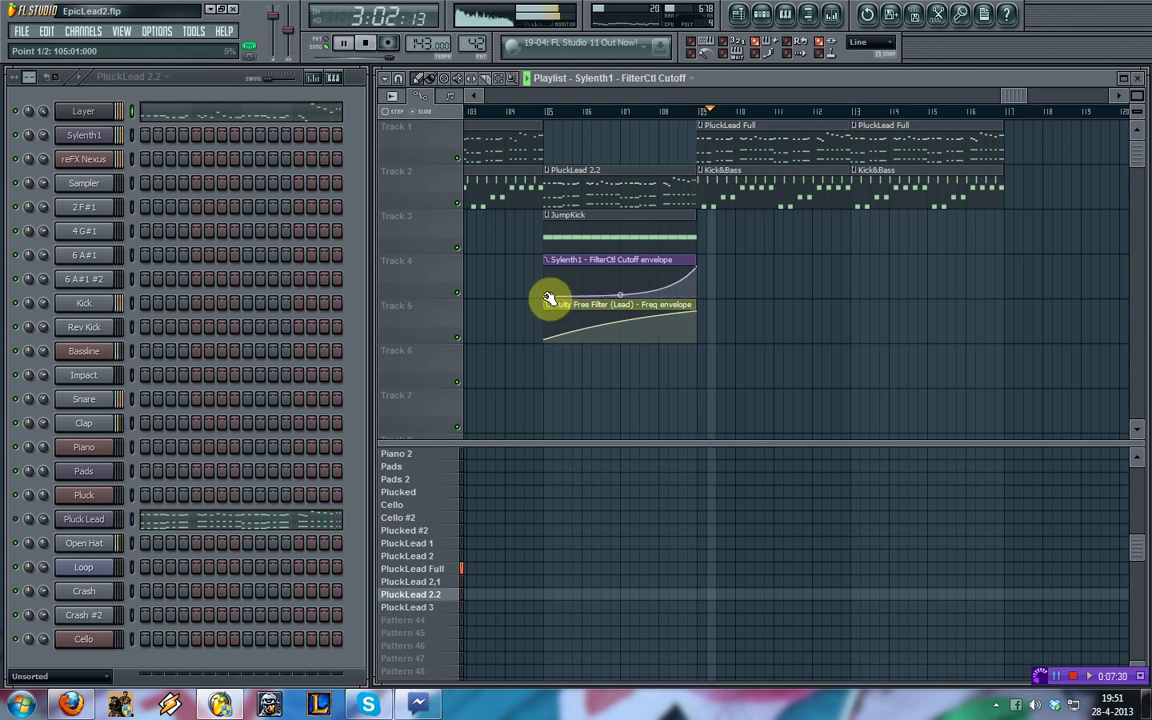
pyautogui.click(547, 111)
pyautogui.moveTo(620, 294); pyautogui.dragTo(620, 328)
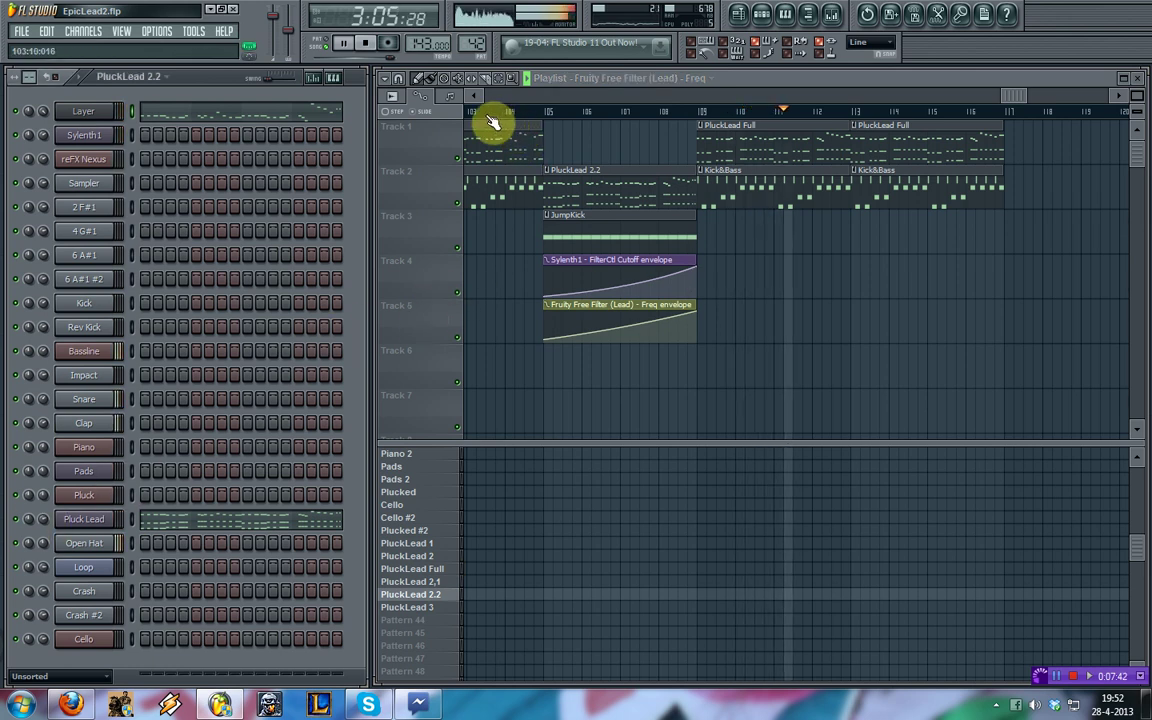
pyautogui.click(491, 117)
# - Bend the Fruity Free Filter (Lead) Freq envelope at bar 105 slightly further downward
pyautogui.moveTo(990, 100); pyautogui.dragTo(948, 97)
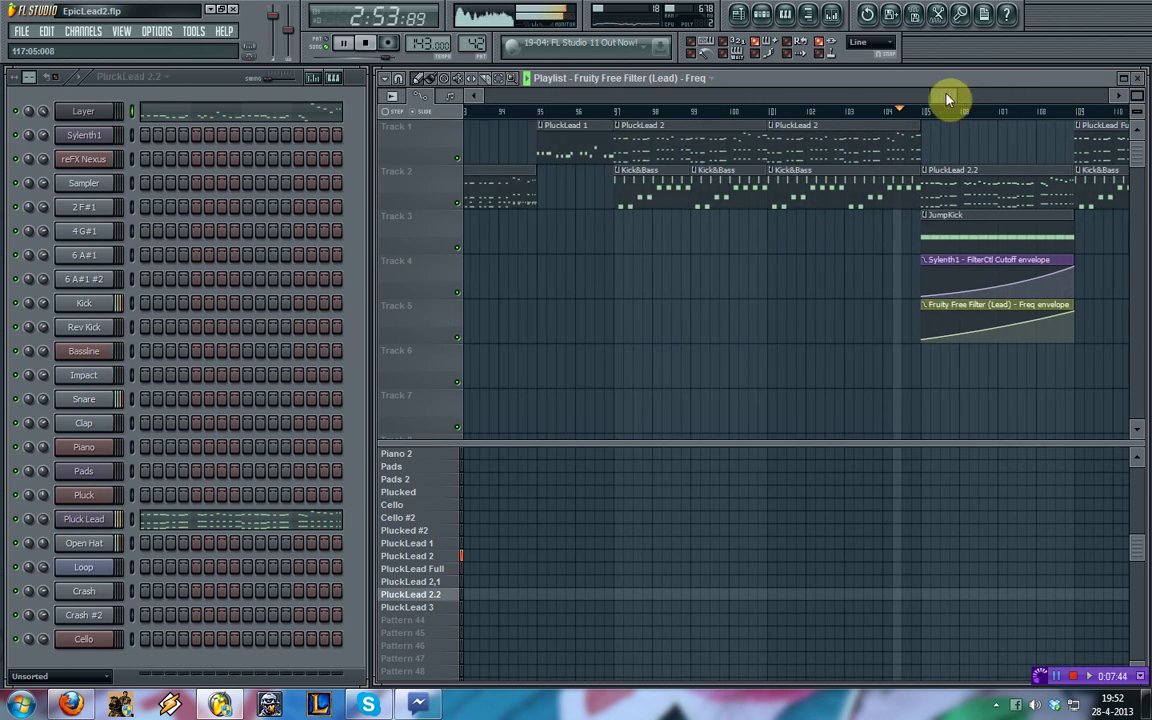
pyautogui.scroll(6, 830, 500)
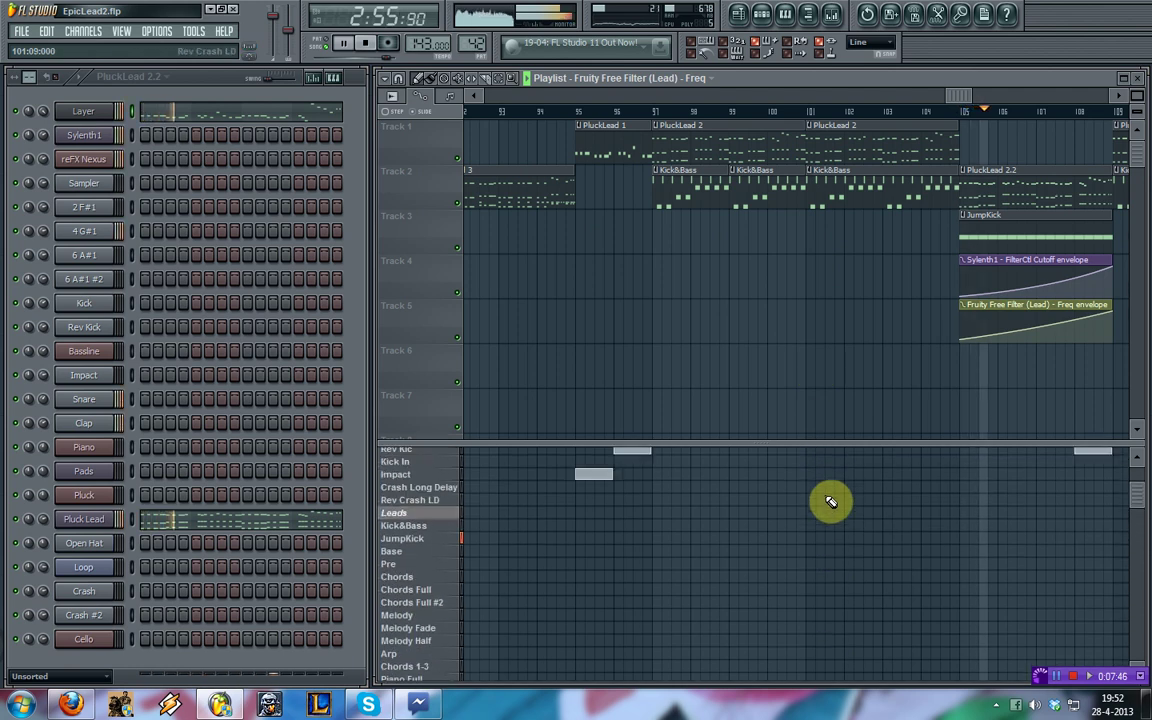
pyautogui.scroll(4, 830, 500)
pyautogui.moveTo(959, 96); pyautogui.dragTo(987, 95)
pyautogui.moveTo(861, 327); pyautogui.dragTo(861, 331)
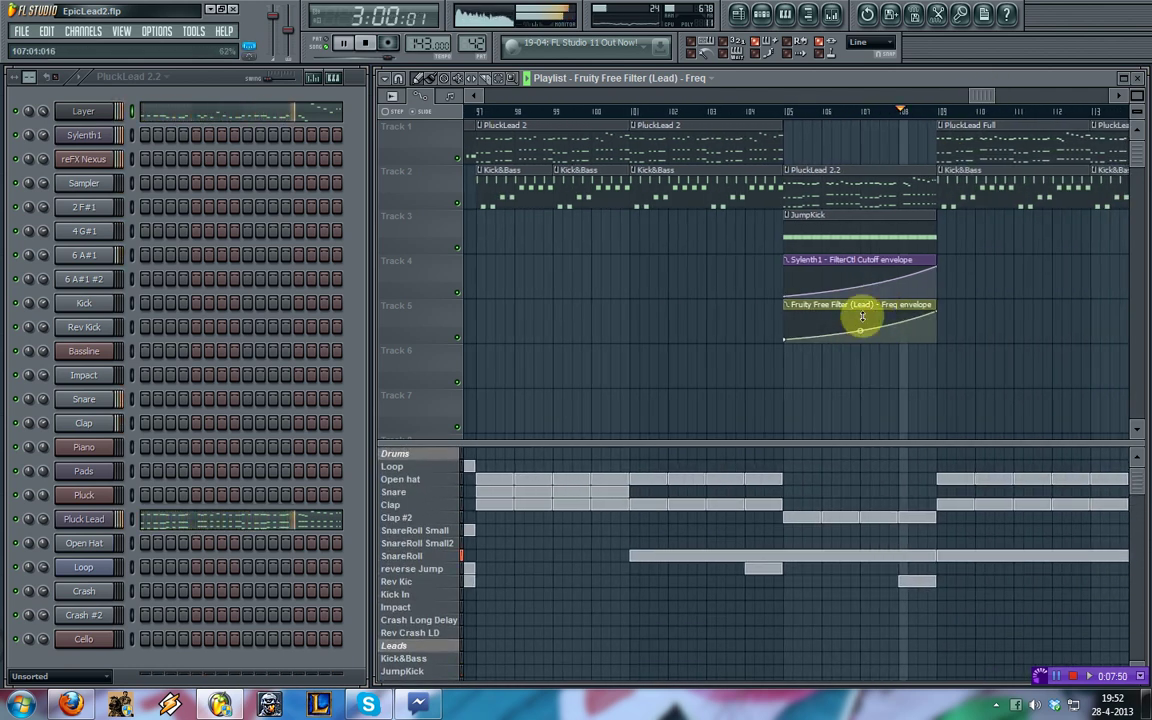
# - Stop playback, restart it from around bar 79 and save the project
pyautogui.moveTo(985, 97); pyautogui.dragTo(876, 98)
pyautogui.press('space')
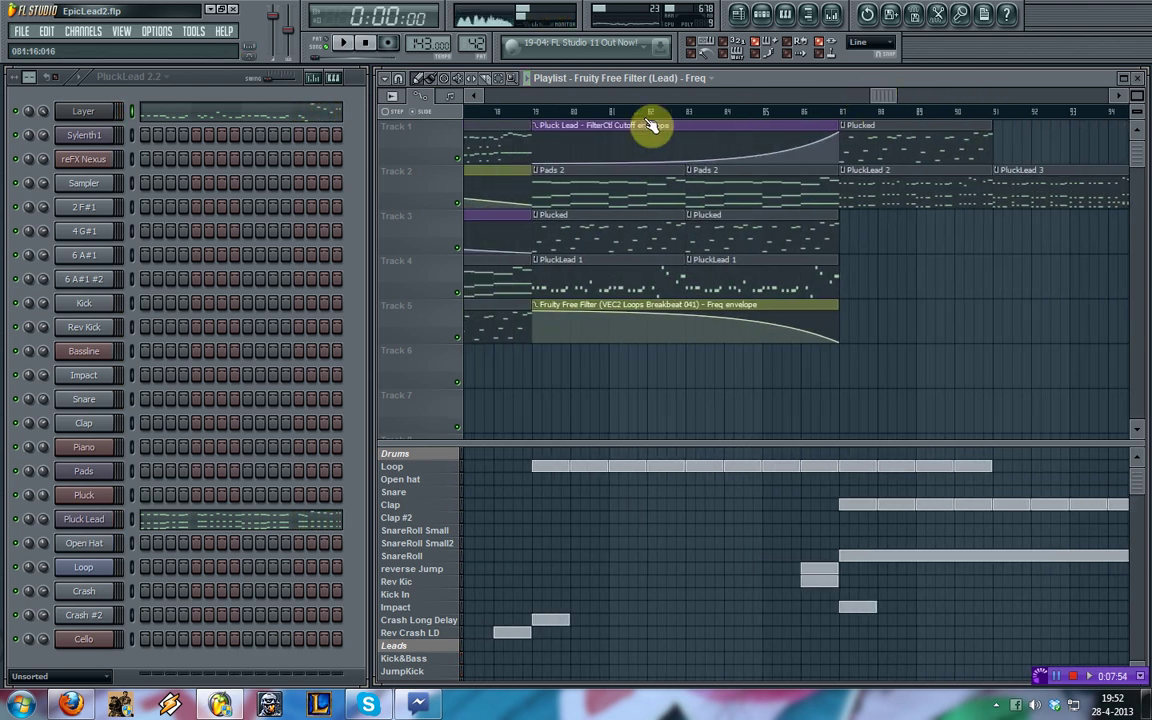
pyautogui.click(20, 31)
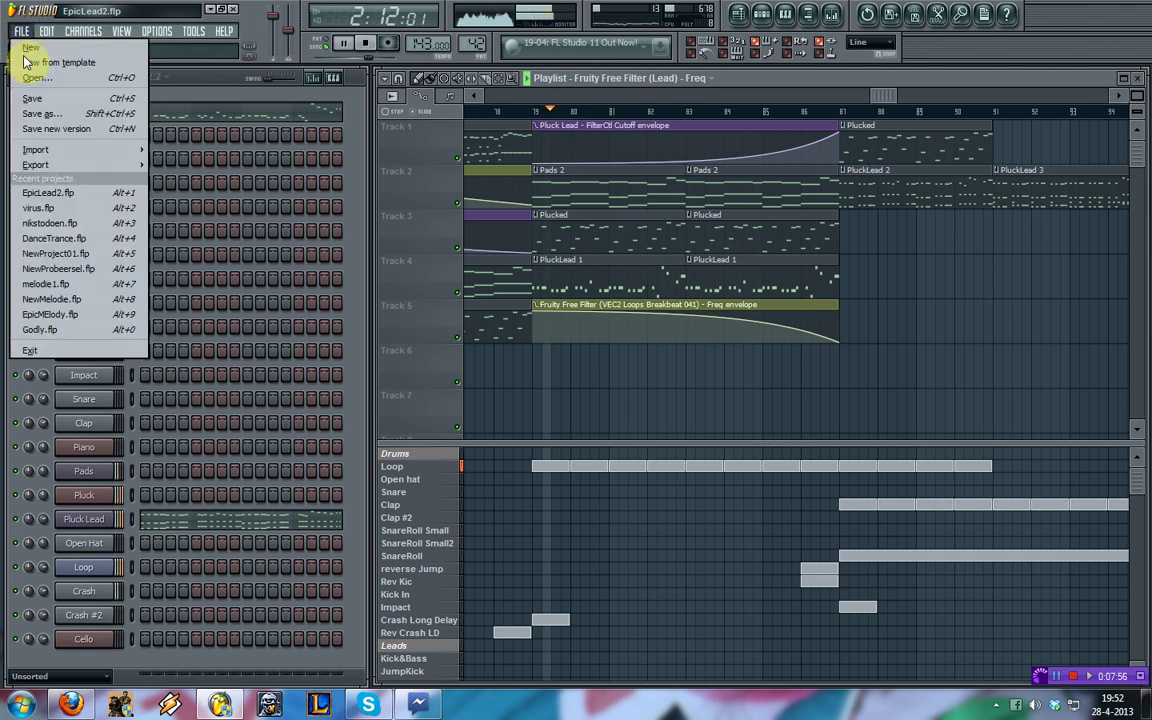
pyautogui.click(110, 98)
# - Place Rev Crash LD at bar 94 and Crash Long Delay at bar 97 in the pattern blocks
pyautogui.moveTo(893, 99)
pyautogui.mouseDown()
pyautogui.moveTo(917, 97)
pyautogui.moveTo(894, 104)
pyautogui.mouseUp()
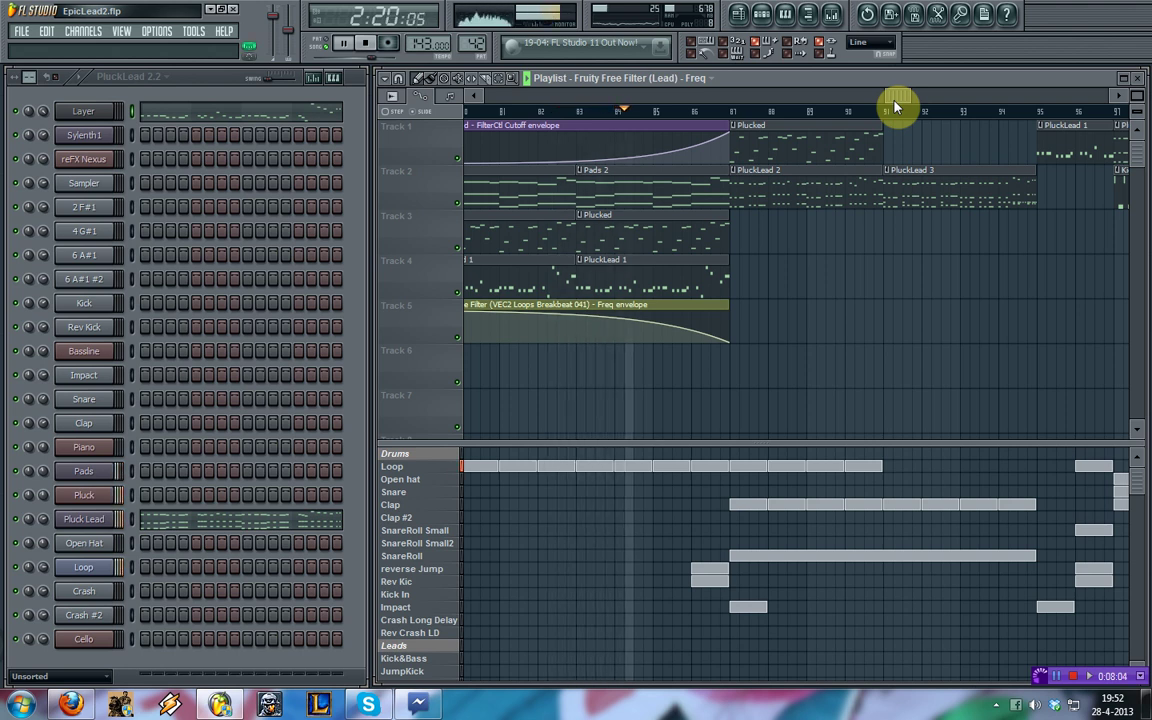
pyautogui.moveTo(895, 103); pyautogui.dragTo(910, 104)
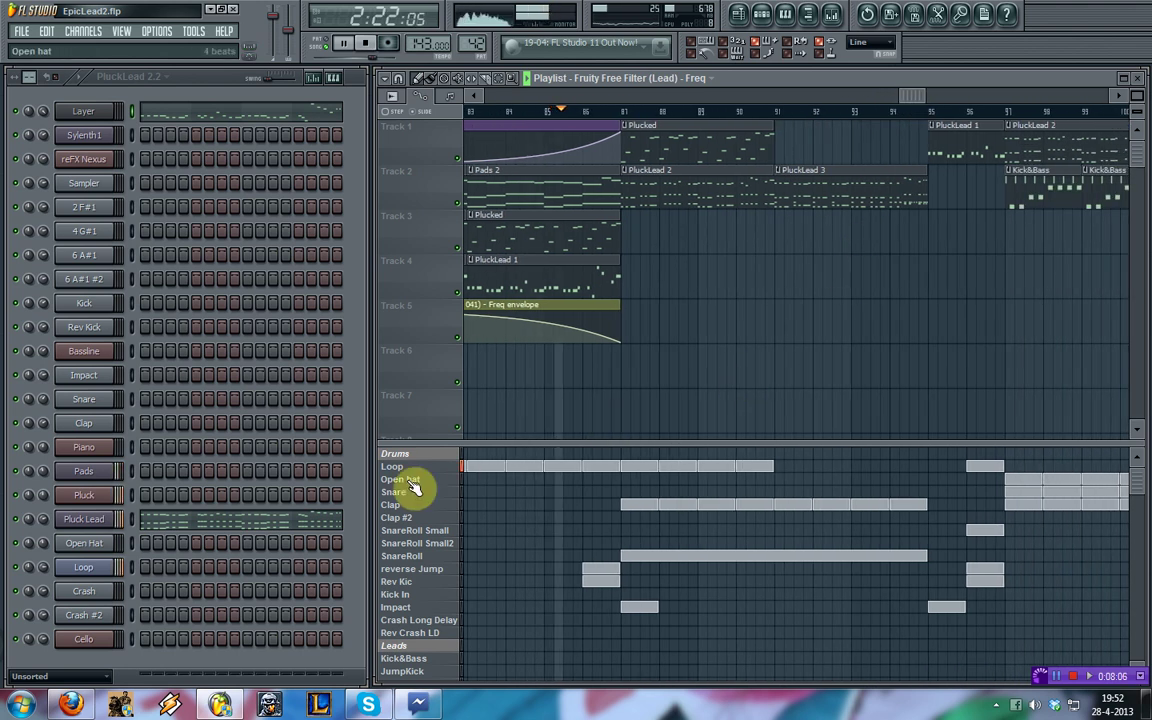
pyautogui.click(410, 456)
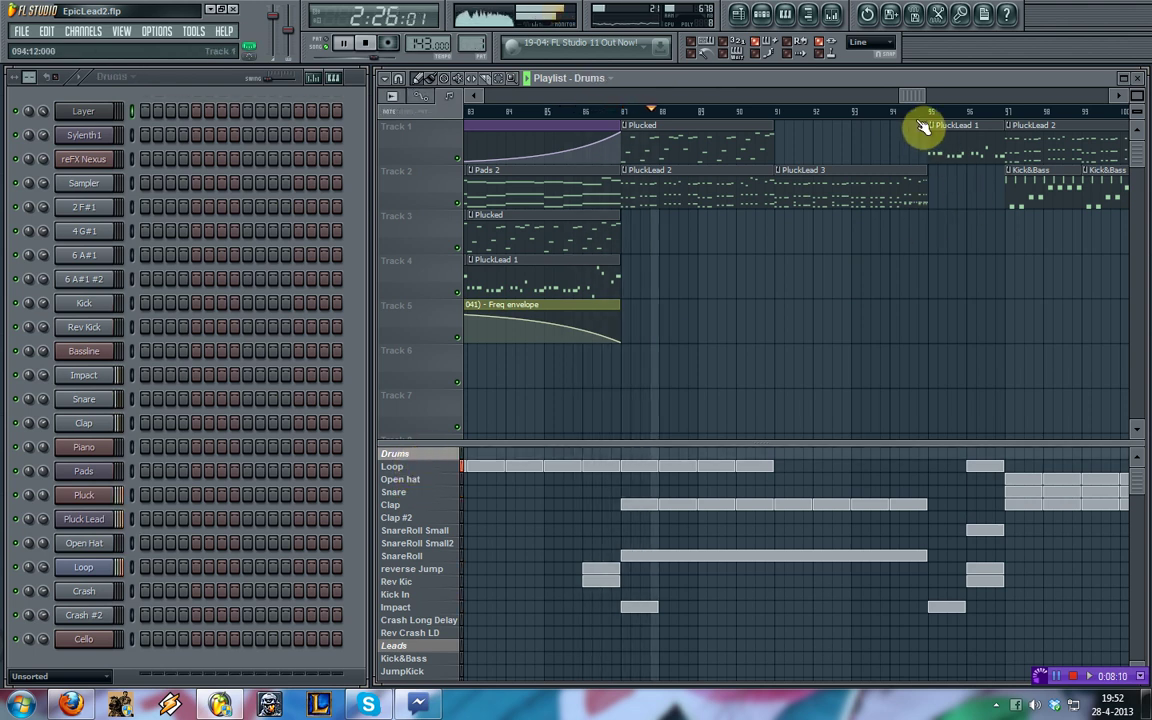
pyautogui.moveTo(915, 100); pyautogui.dragTo(928, 103)
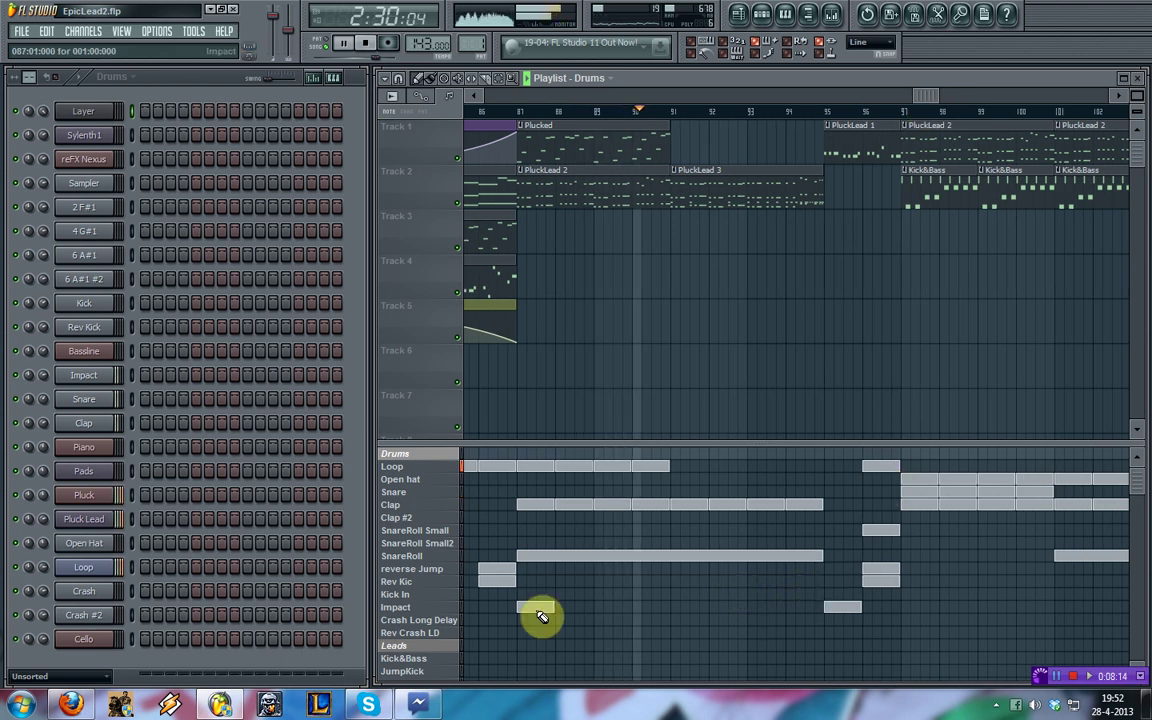
pyautogui.click(398, 621)
pyautogui.click(400, 632)
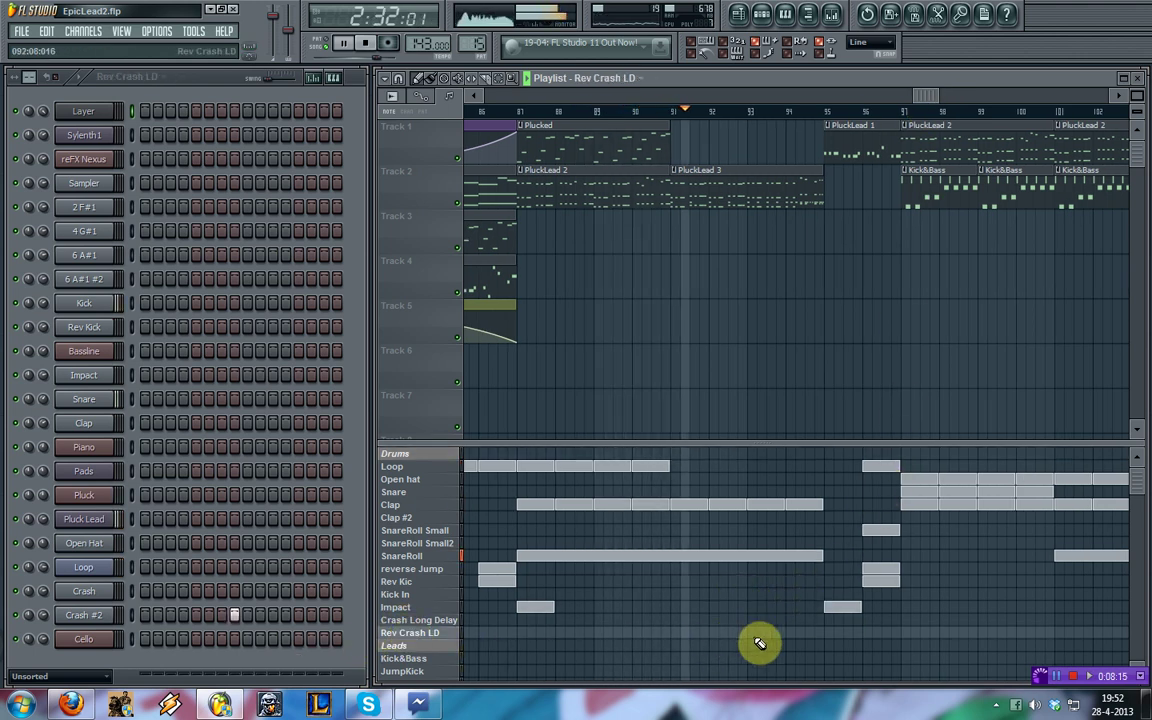
pyautogui.click(786, 634)
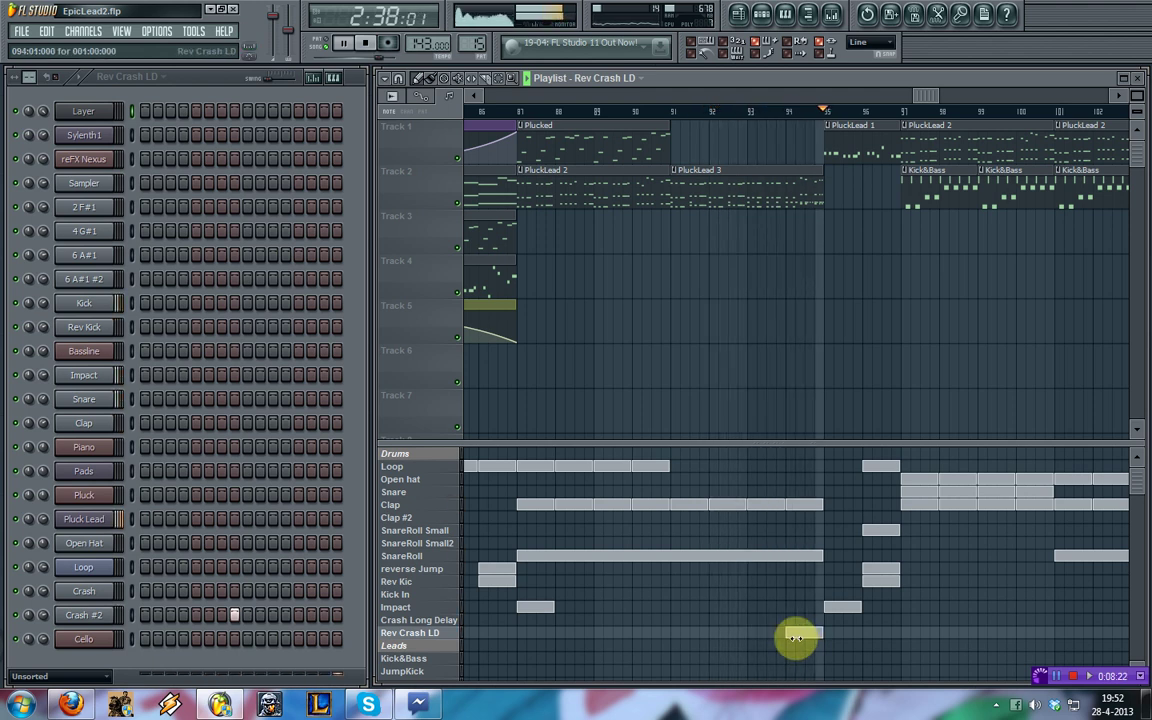
pyautogui.click(904, 621)
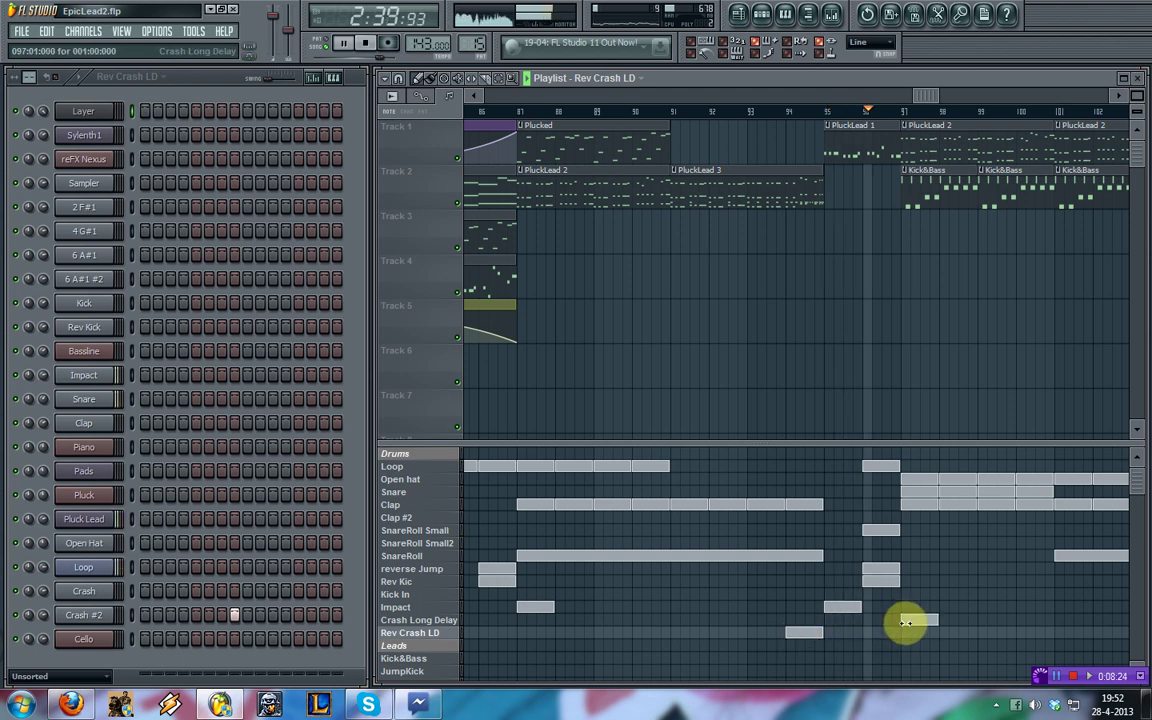
# - Place Rev Crash LD at bar 86 and Crash Long Delay at bar 87 in the pattern blocks
pyautogui.moveTo(920, 96); pyautogui.dragTo(895, 129)
pyautogui.click(659, 634)
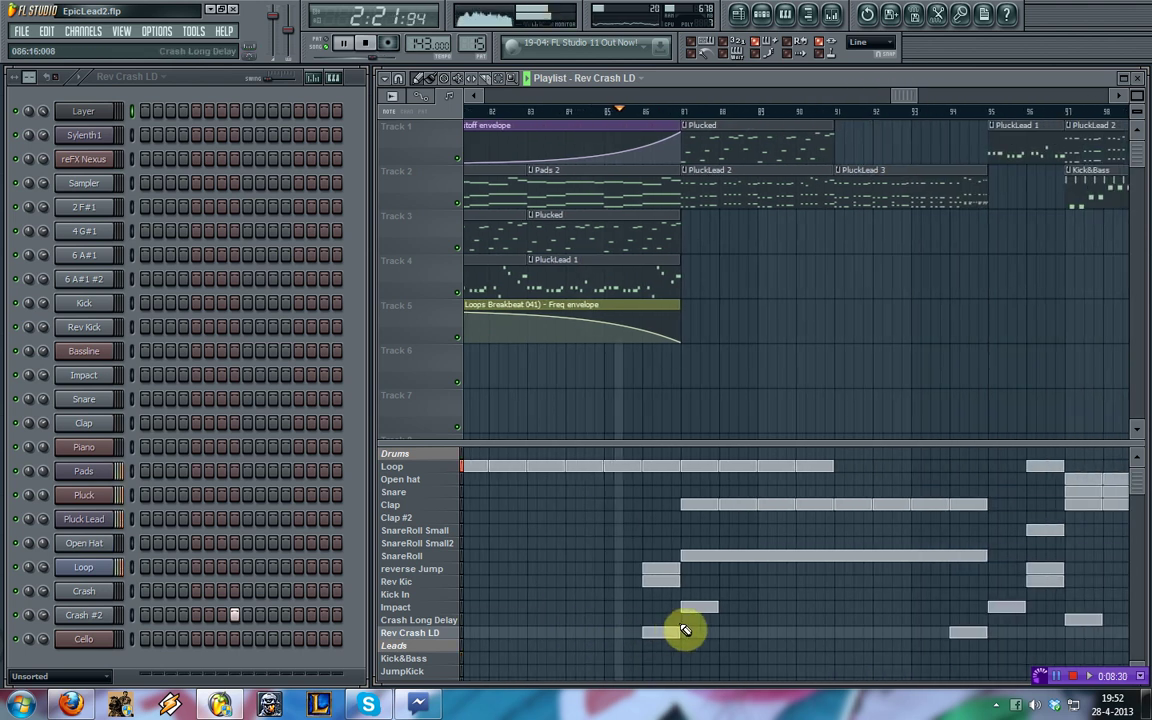
pyautogui.click(700, 621)
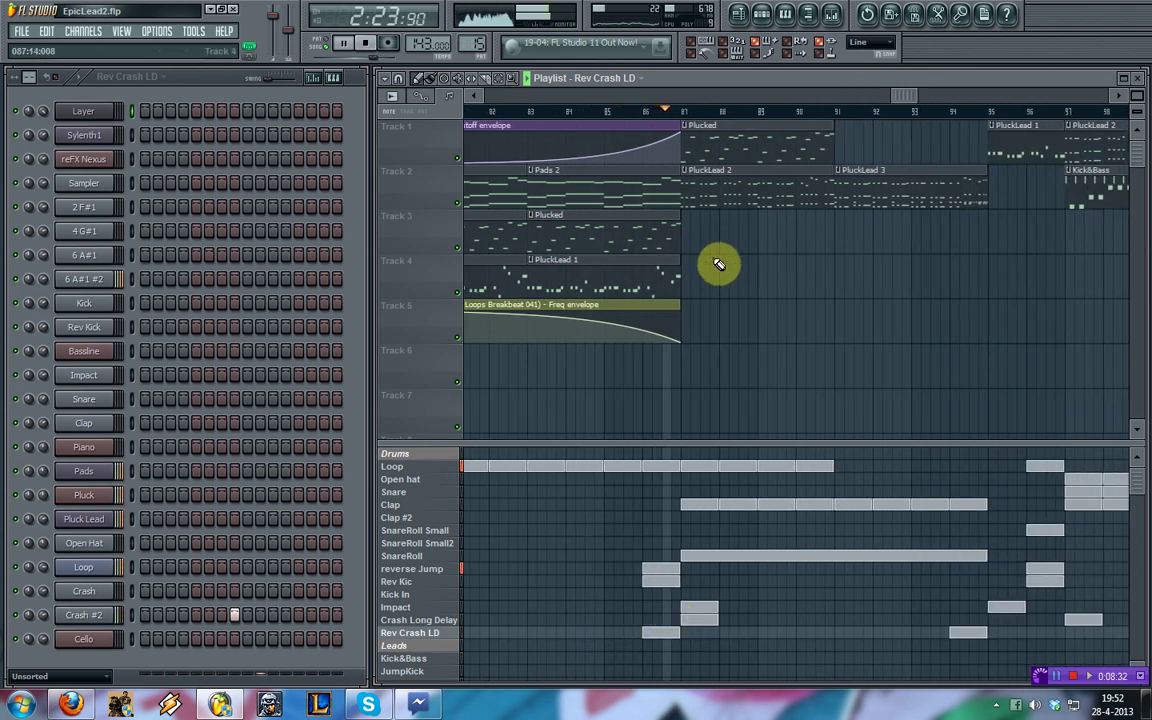
# - Add Rev Crash LD blocks at bars 104 and 108 and a Crash Long Delay block at bar 109
pyautogui.moveTo(928, 102); pyautogui.dragTo(955, 96)
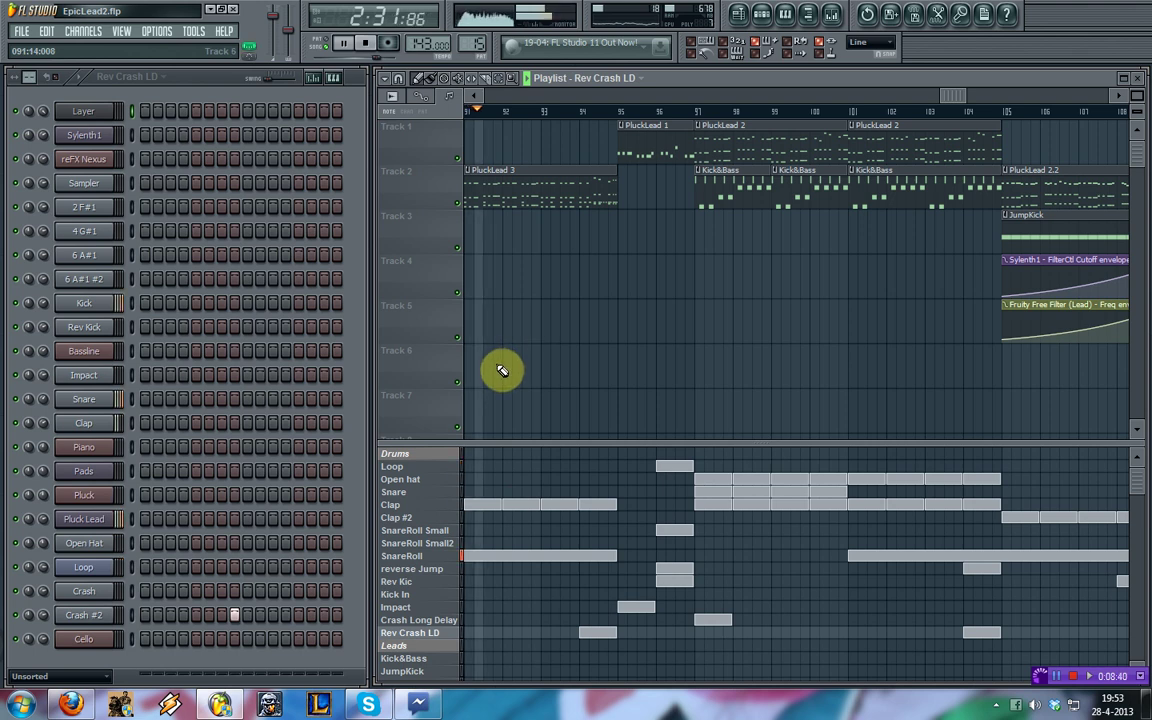
pyautogui.moveTo(957, 96); pyautogui.dragTo(978, 97)
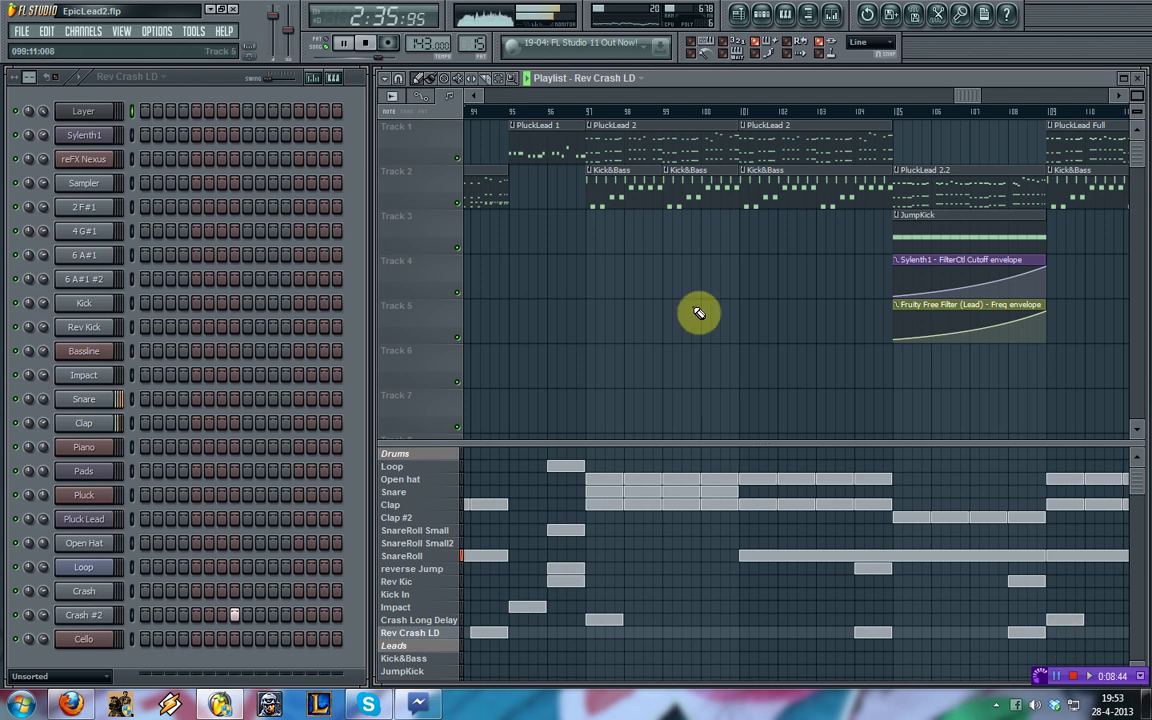
pyautogui.moveTo(967, 97); pyautogui.dragTo(966, 108)
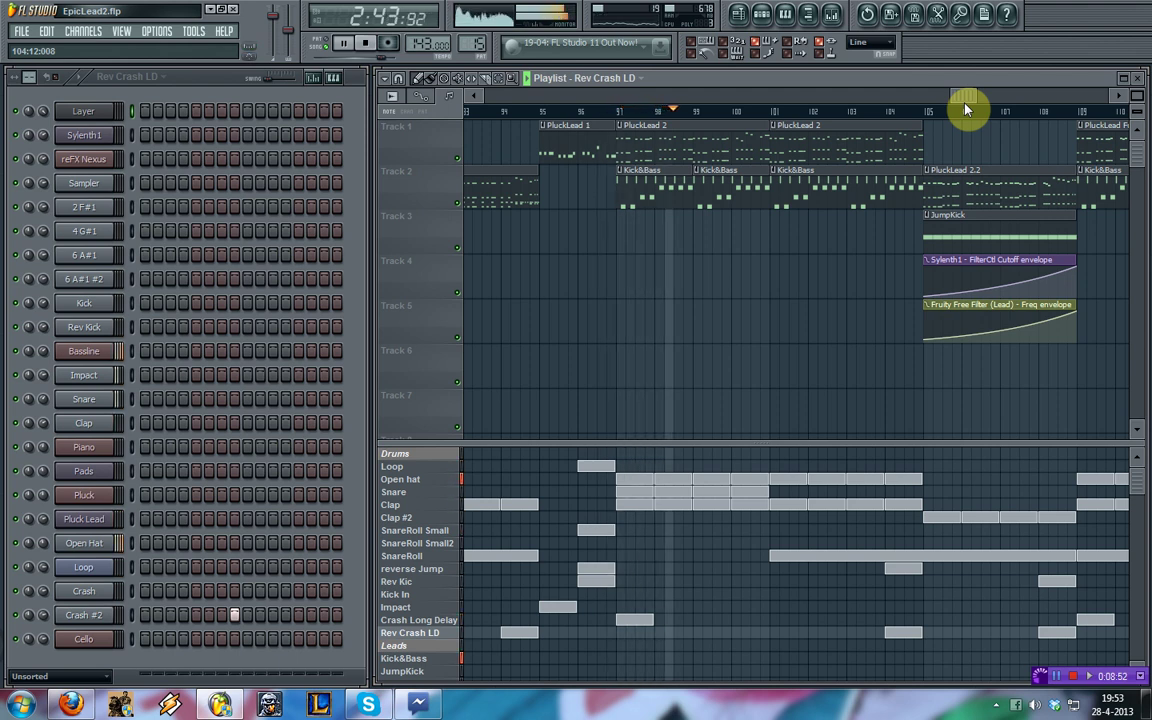
pyautogui.moveTo(966, 108); pyautogui.dragTo(992, 102)
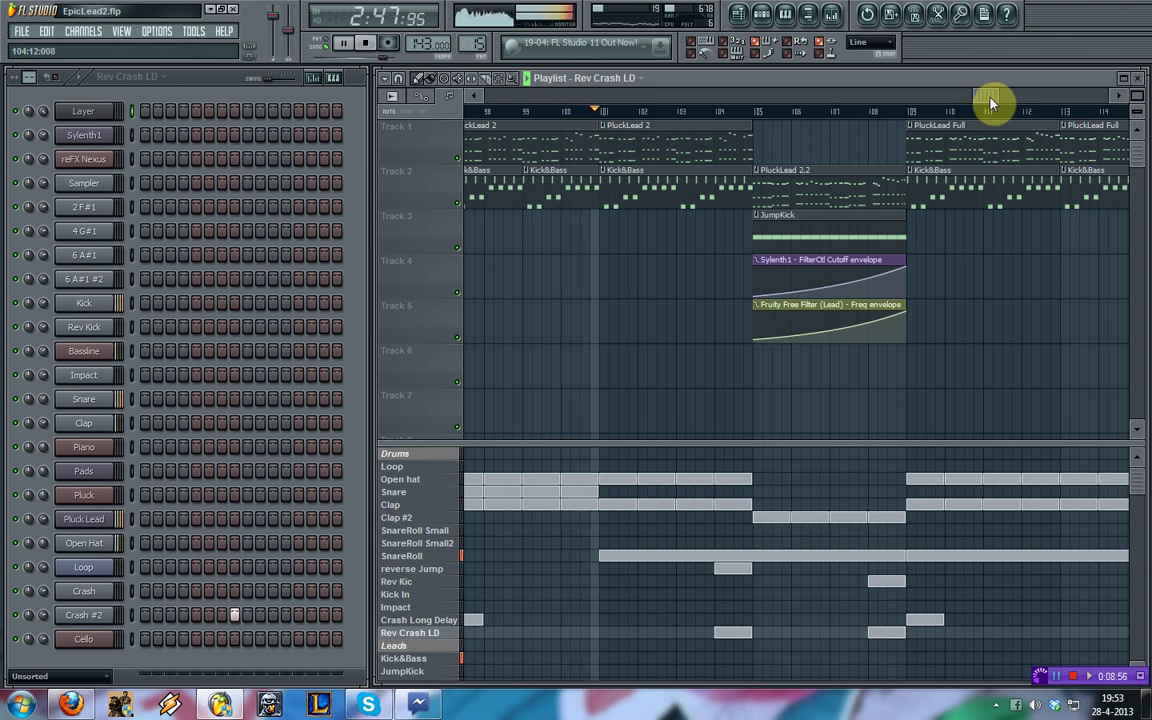
# - Check the SnareRoll and Rev Crash LD patterns while the arrangement plays towards bar 117, and save the project
pyautogui.click(438, 557)
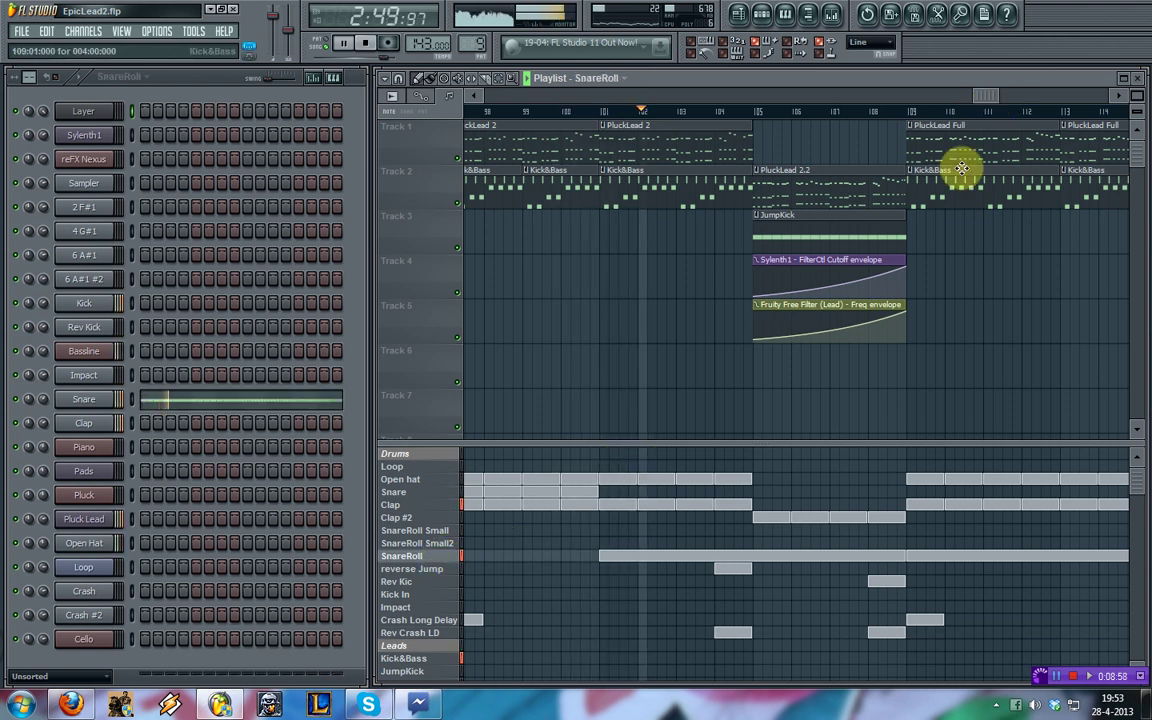
pyautogui.click(446, 634)
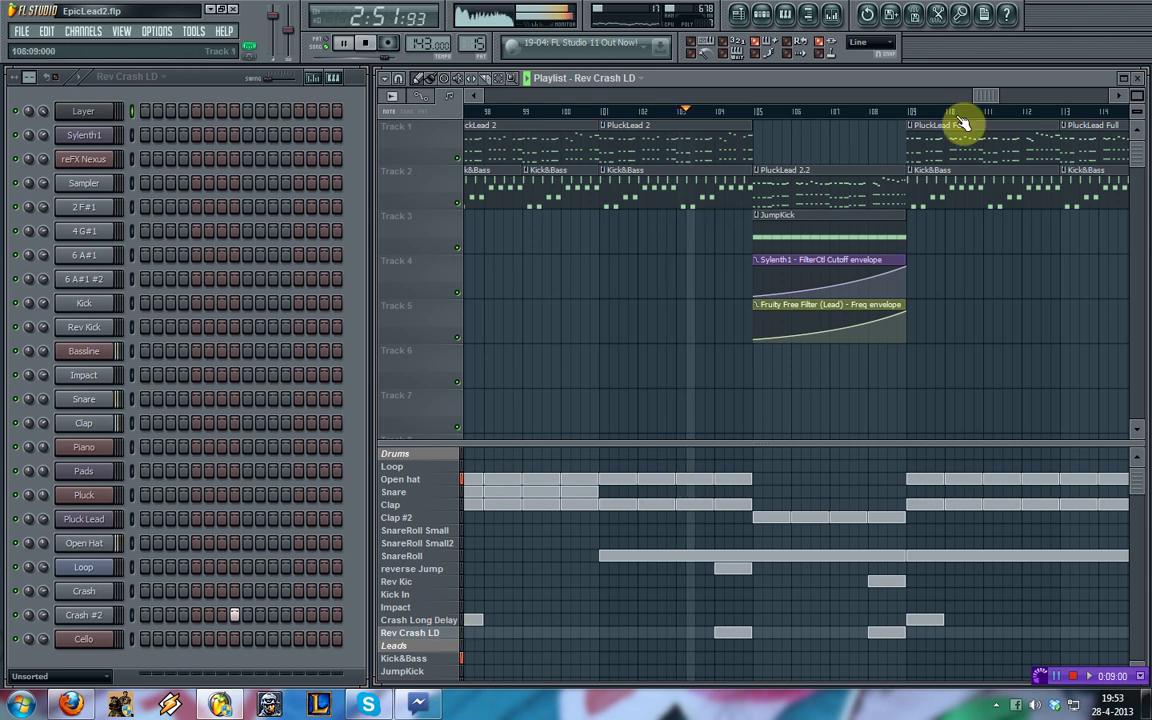
pyautogui.moveTo(979, 103); pyautogui.dragTo(998, 96)
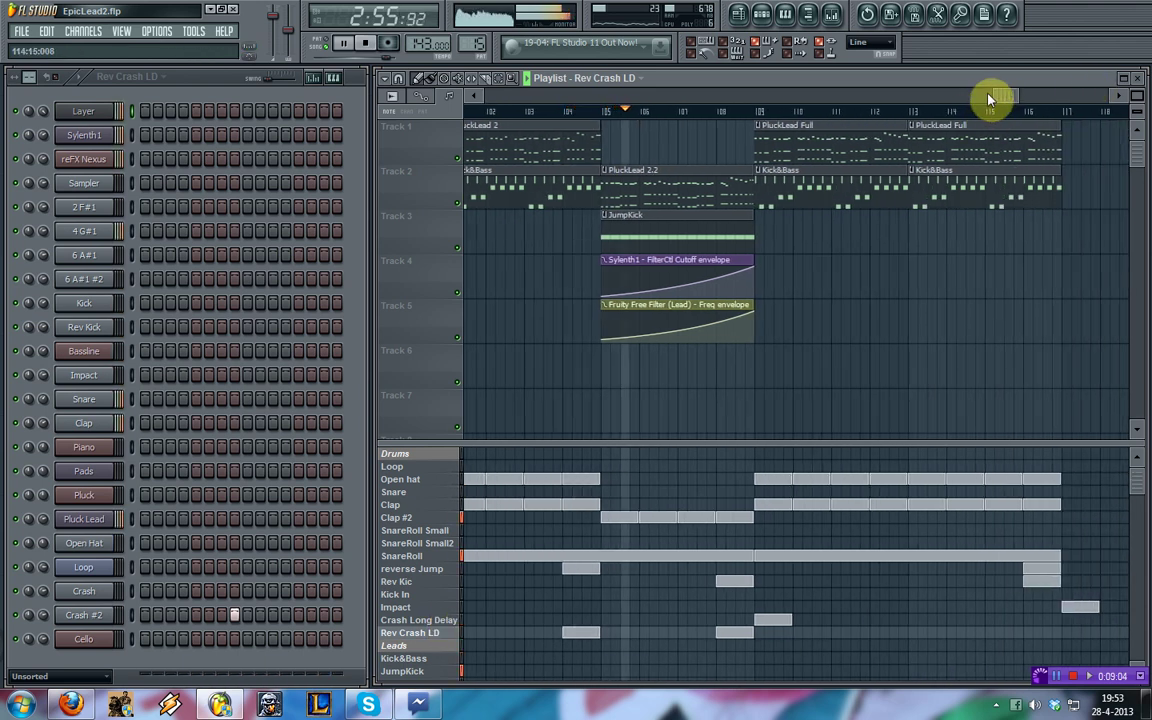
pyautogui.moveTo(990, 98); pyautogui.dragTo(1017, 98)
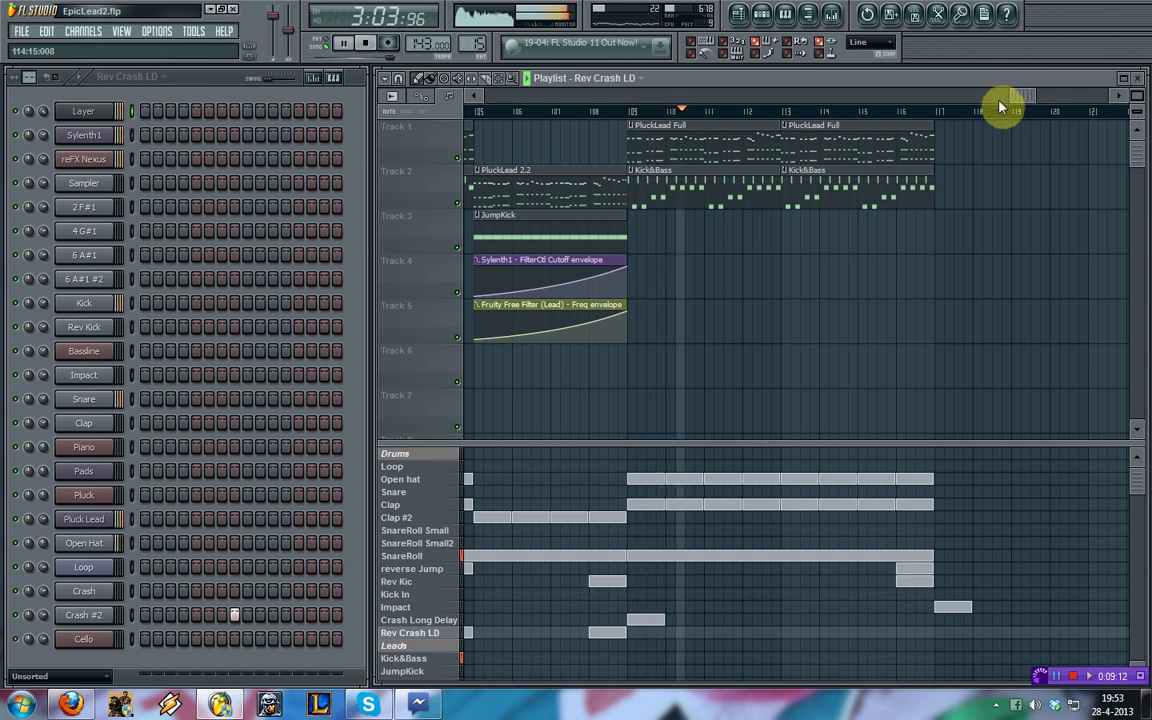
pyautogui.click(19, 32)
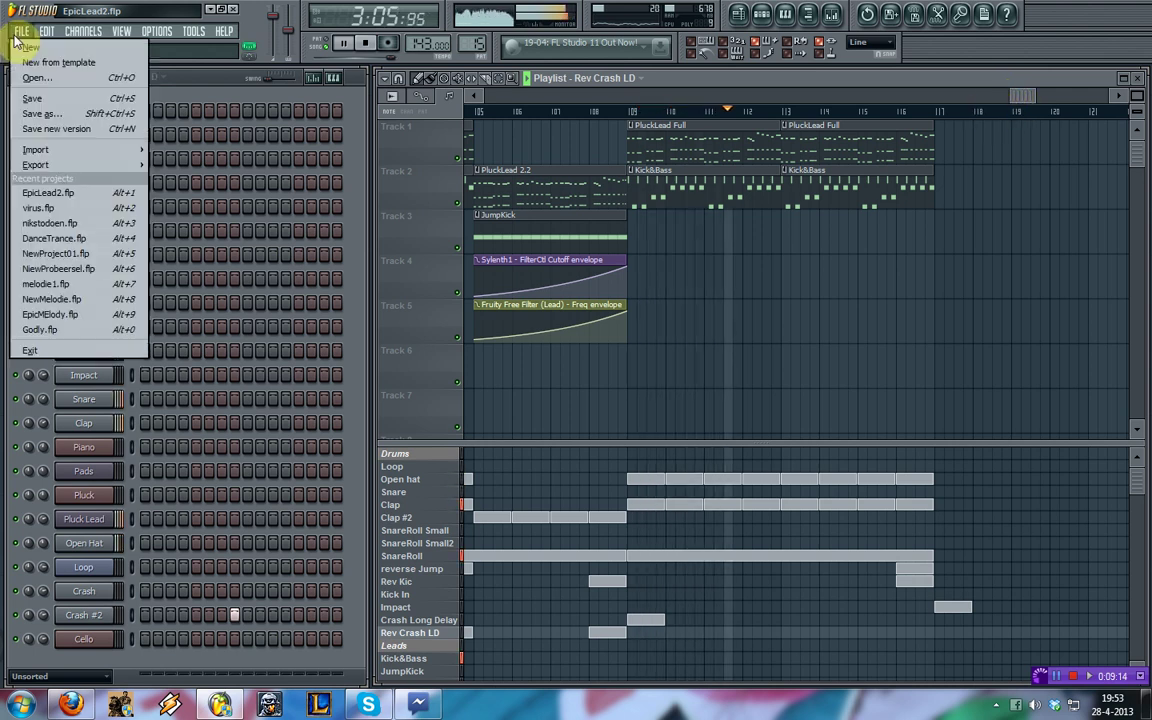
pyautogui.click(32, 98)
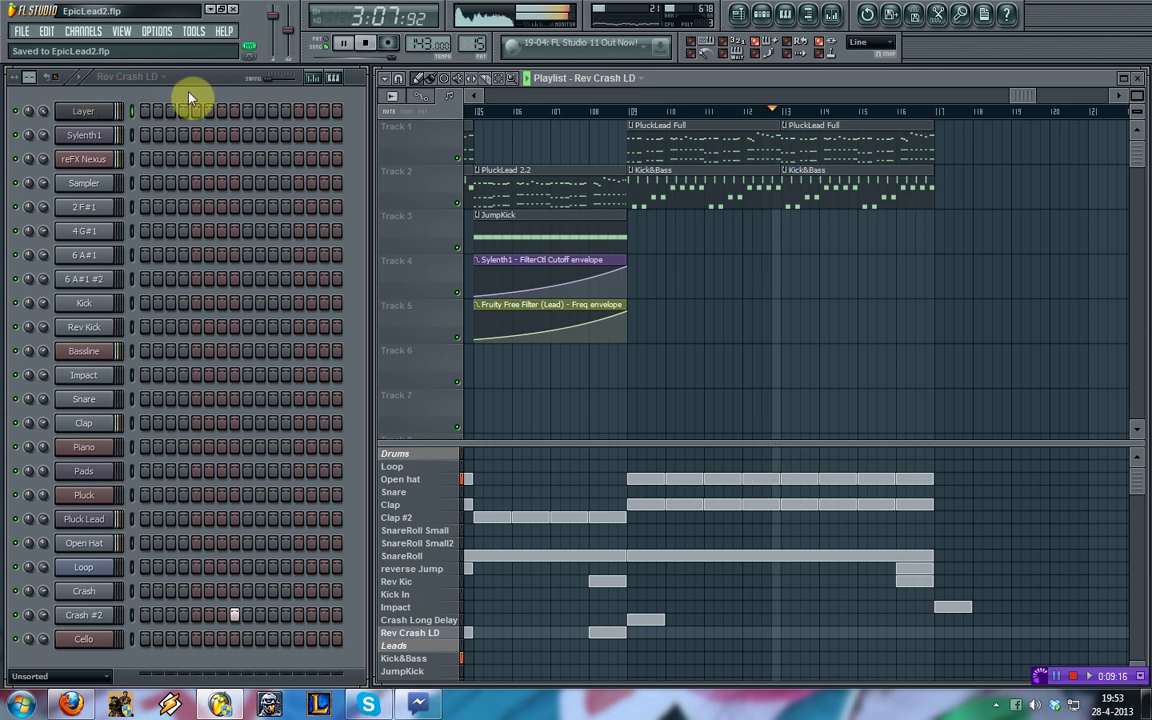
pyautogui.moveTo(1018, 96); pyautogui.dragTo(1057, 100)
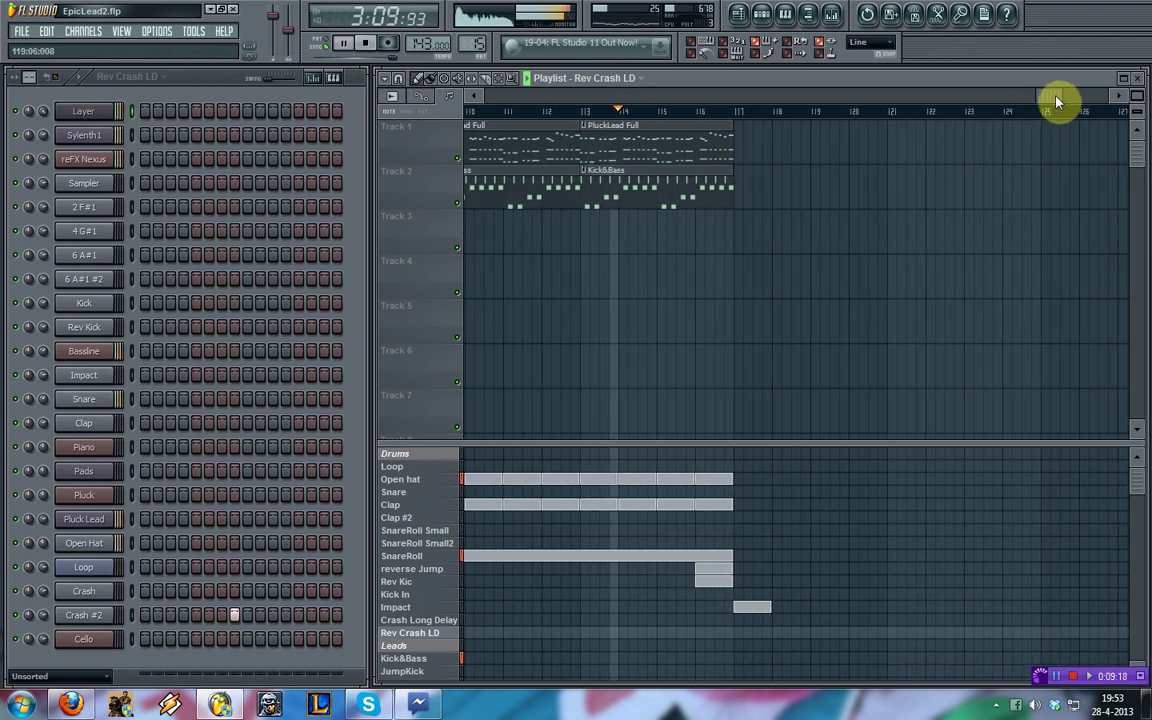